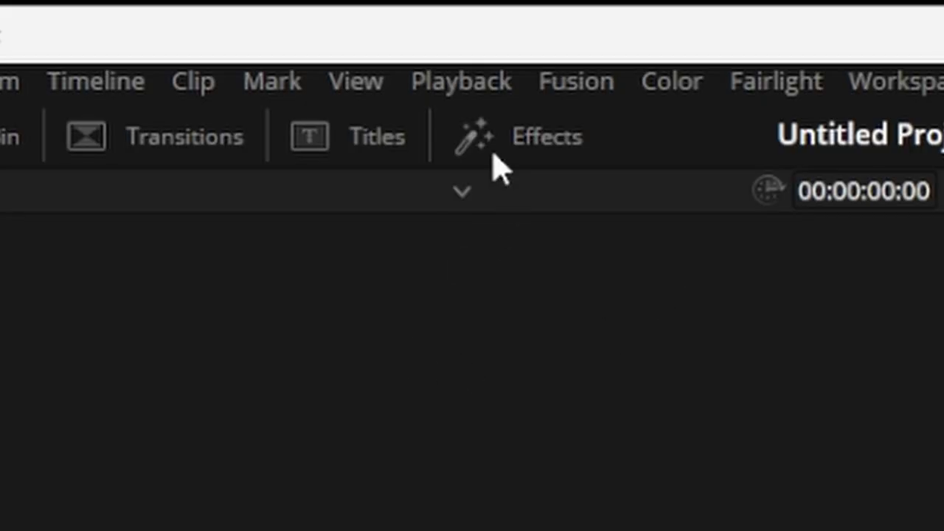
# Place a Fusion composition on the timeline, extend it to 30 seconds, and return the playhead to its start.
pyautogui.click(493, 152)
pyautogui.moveTo(436, 329); pyautogui.dragTo(353, 310)
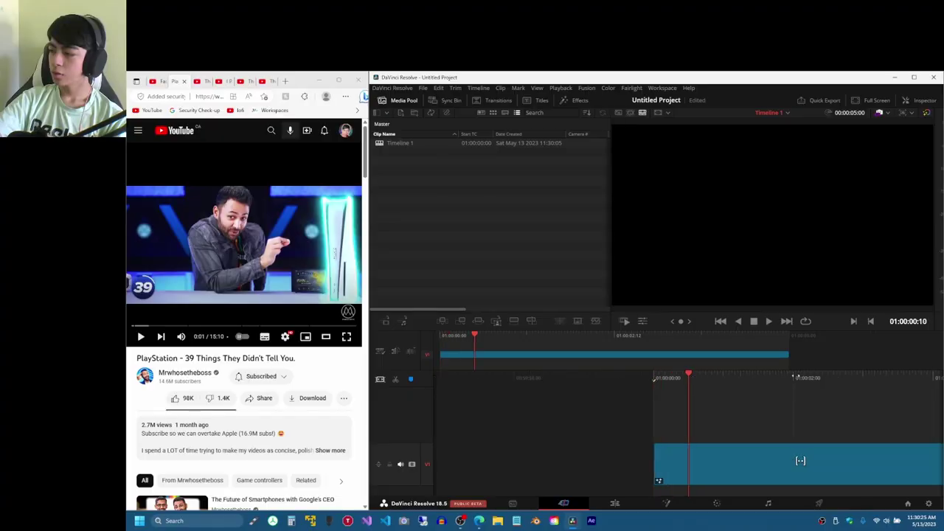
pyautogui.scroll(-5, 743, 436)
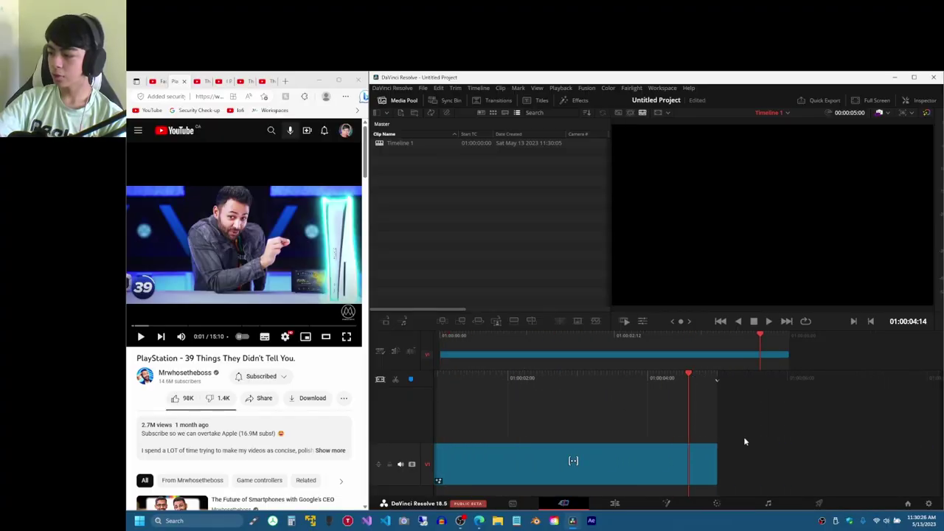
pyautogui.moveTo(713, 466); pyautogui.dragTo(880, 468)
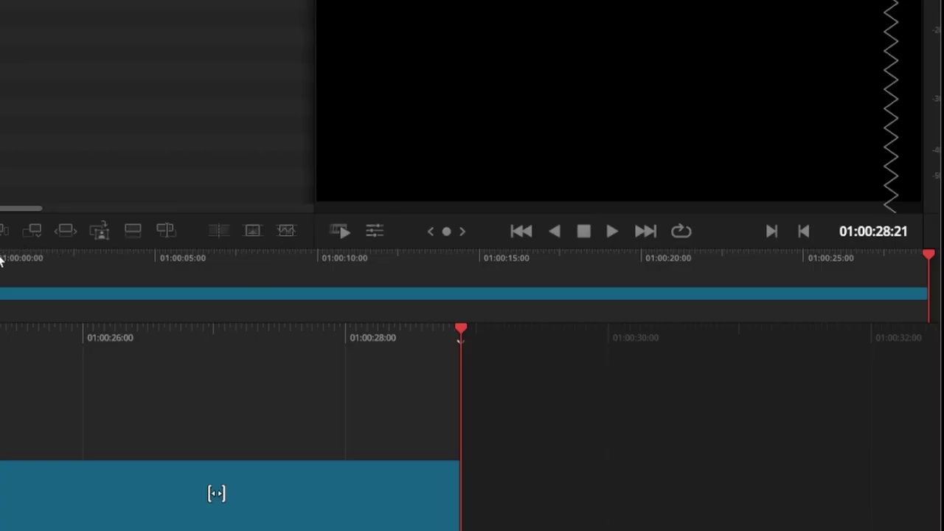
pyautogui.moveTo(2, 258); pyautogui.dragTo(56, 262)
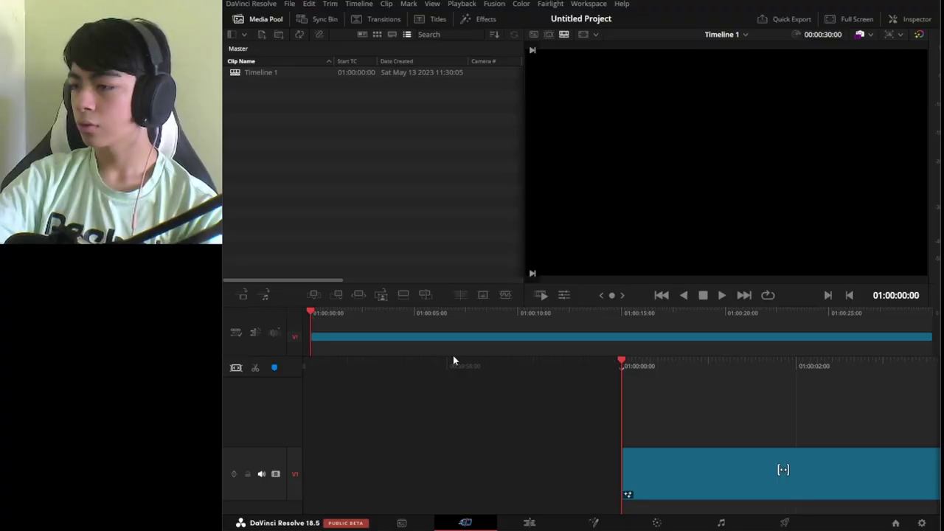
# Open the composition clip in Fusion and add a transparent Background node connected to MediaOut1.
pyautogui.click(668, 472)
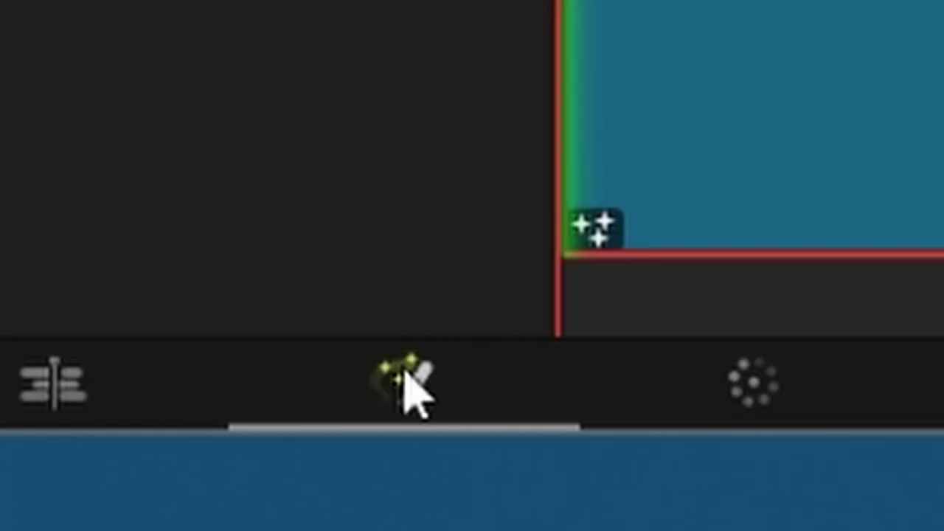
pyautogui.click(411, 387)
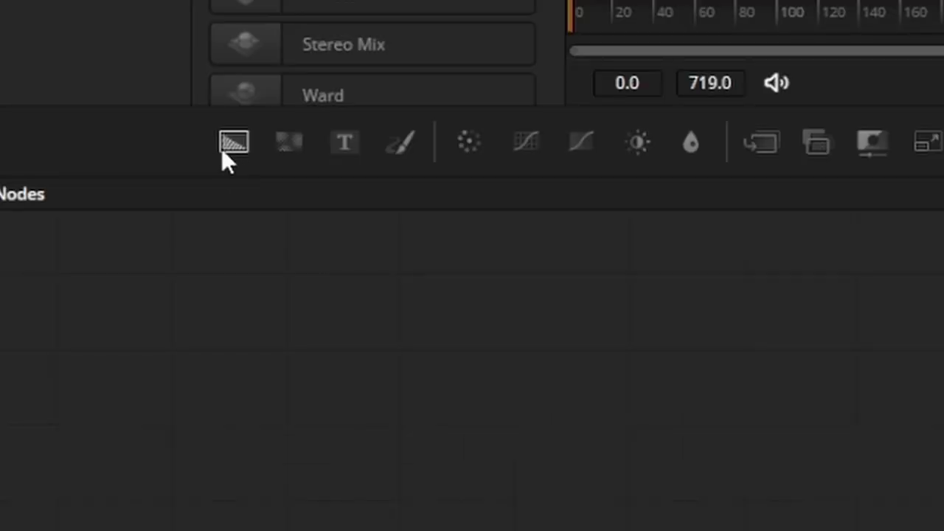
pyautogui.moveTo(224, 159); pyautogui.dragTo(283, 347)
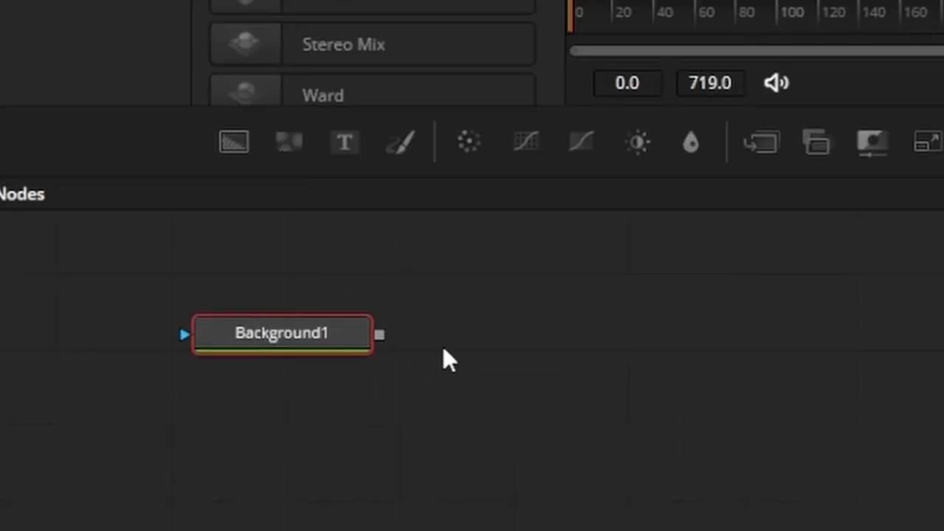
pyautogui.moveTo(379, 333); pyautogui.dragTo(943, 346)
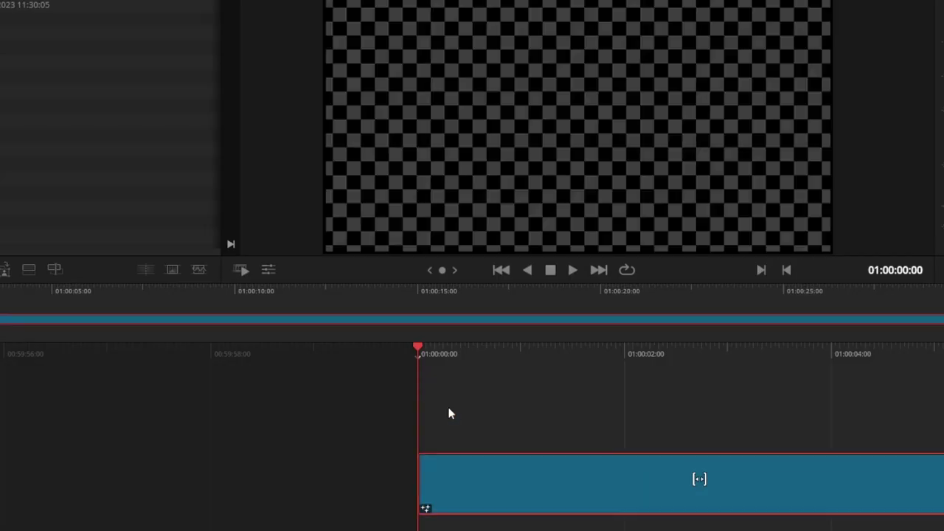
# Add a second Background node merged over the first and set its type to Gradient.
pyautogui.click(135, 423)
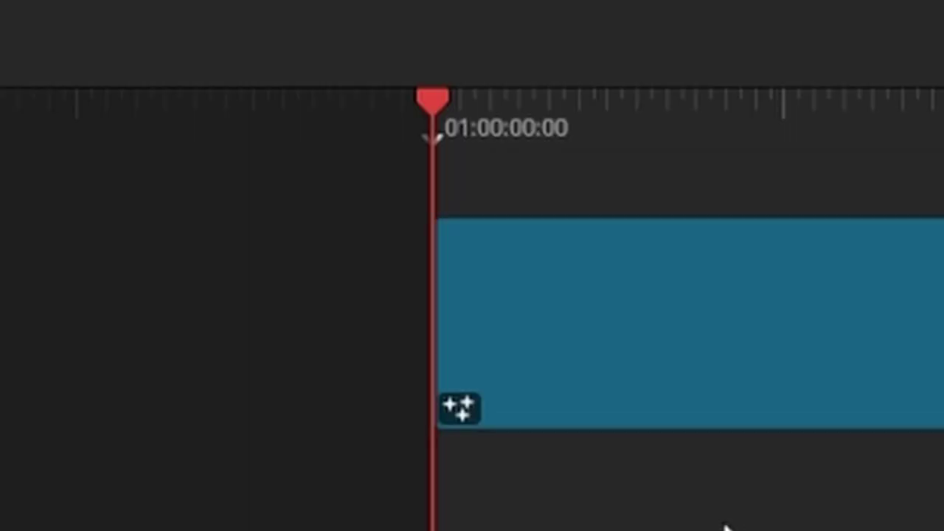
pyautogui.click(513, 509)
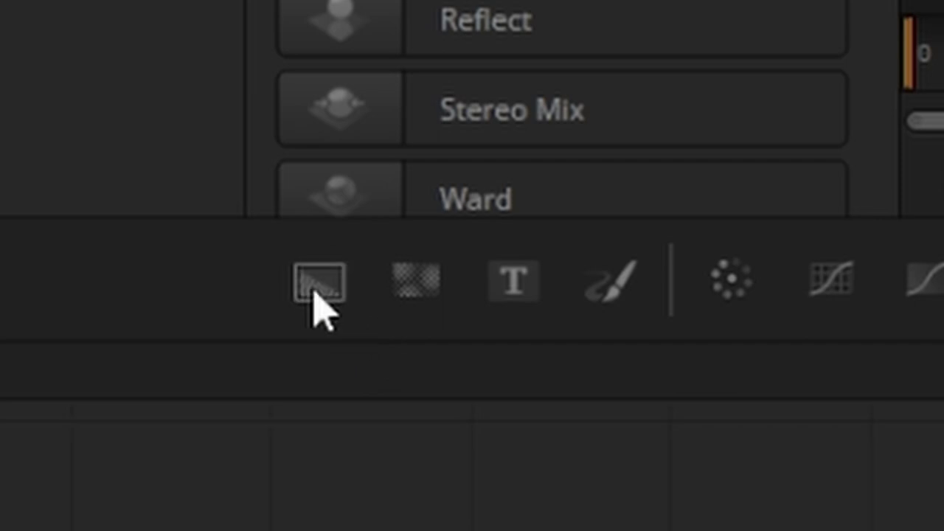
pyautogui.moveTo(183, 368); pyautogui.dragTo(440, 445)
pyautogui.click(179, 400)
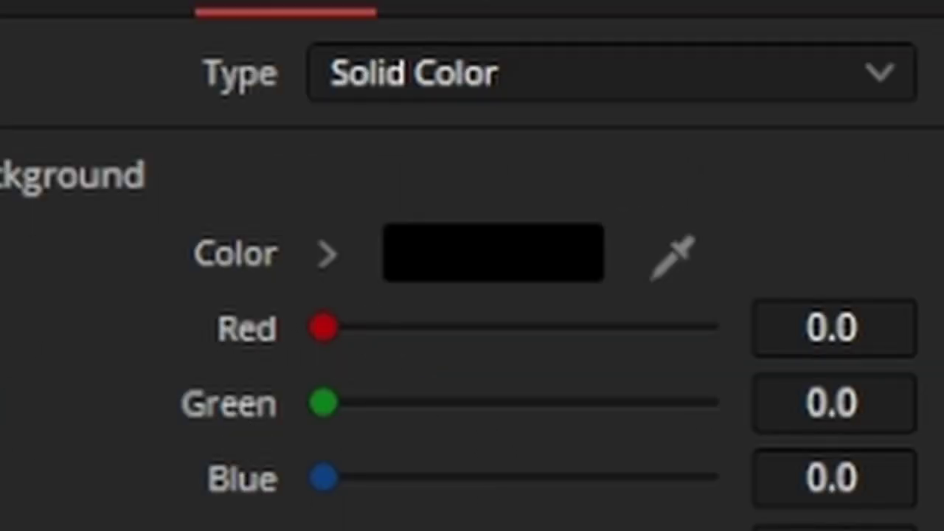
pyautogui.click(459, 87)
pyautogui.click(551, 398)
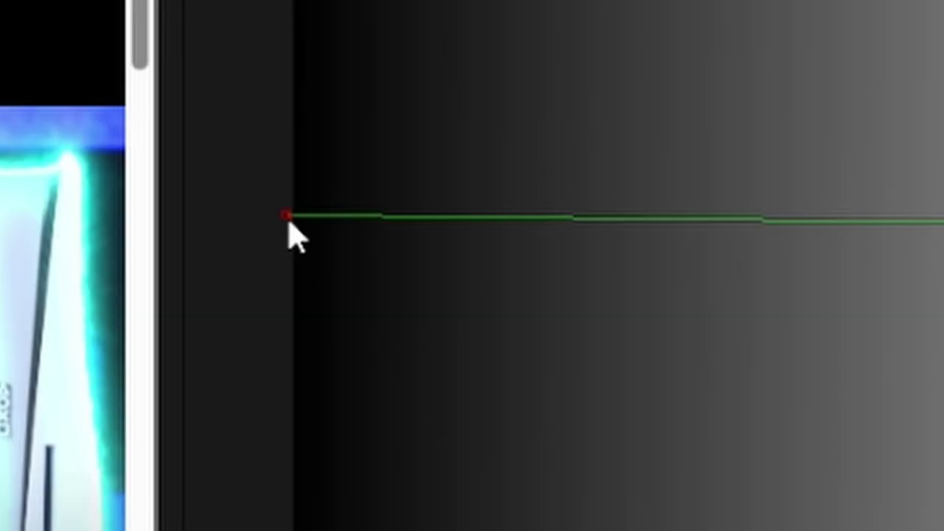
# Run the linear gradient vertically from bottom to top, using dark and bright blues sampled from the reference video's 39 badge.
pyautogui.moveTo(289, 236); pyautogui.dragTo(516, 400)
pyautogui.moveTo(643, 263); pyautogui.dragTo(475, 90)
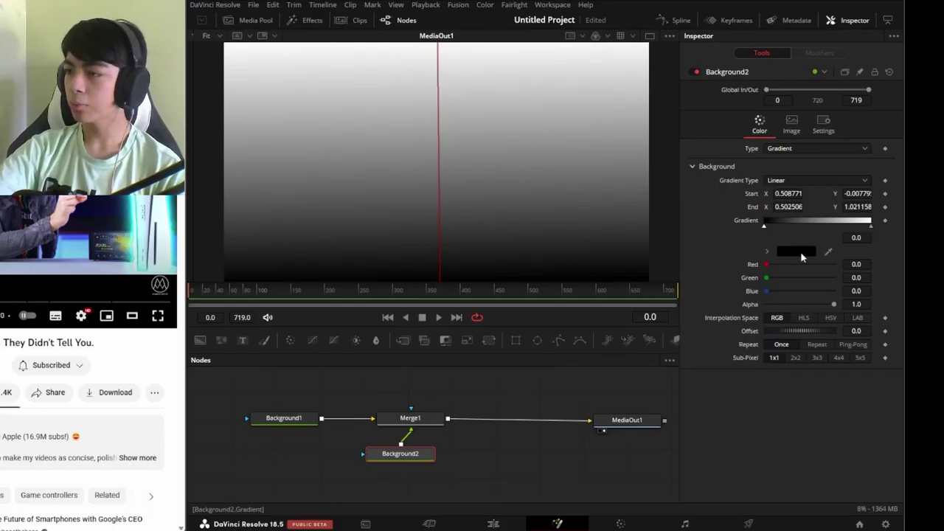
pyautogui.click(801, 256)
pyautogui.click(555, 261)
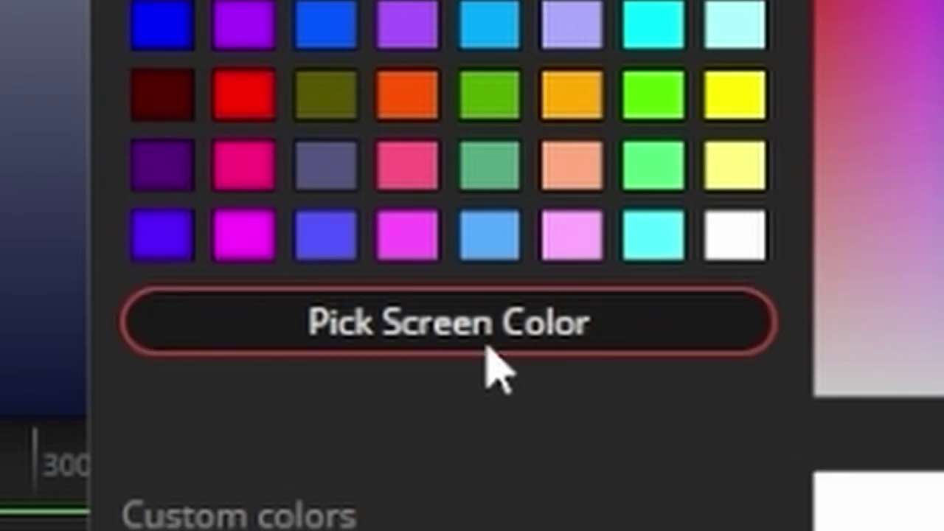
pyautogui.click(487, 344)
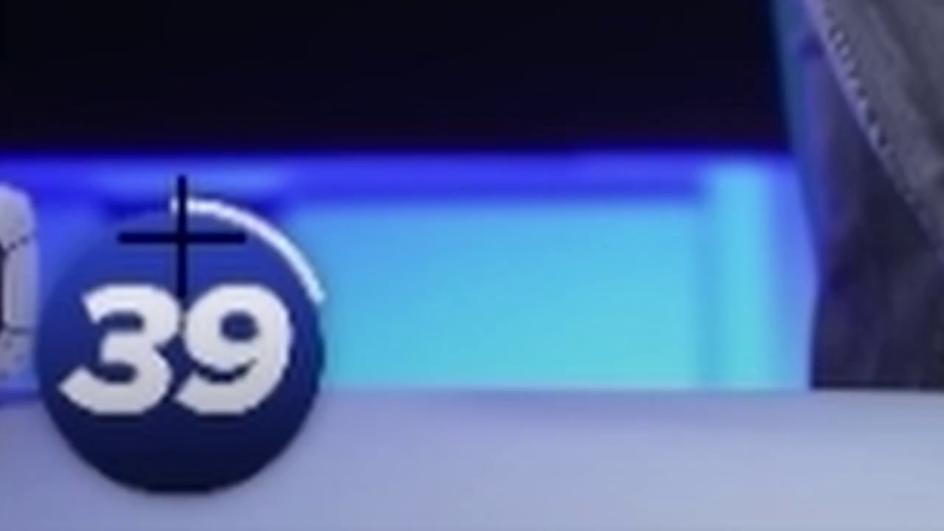
pyautogui.click(171, 236)
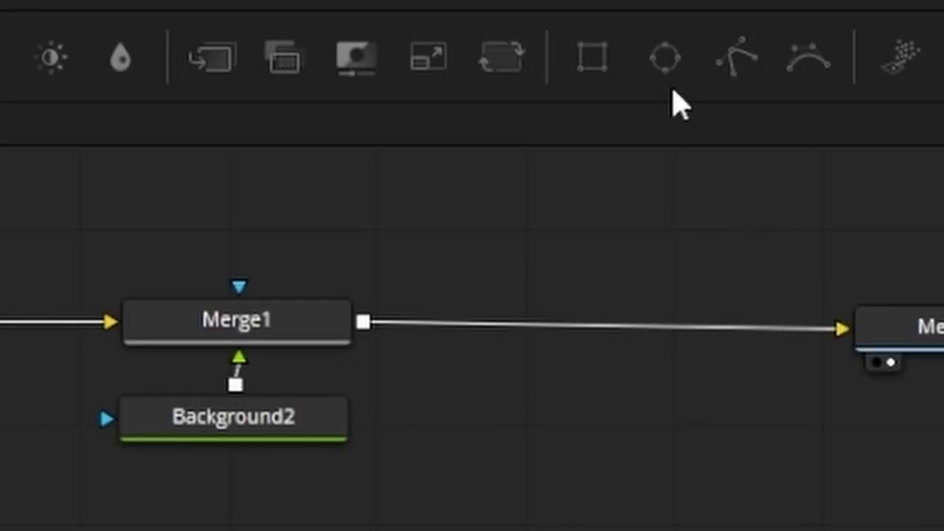
# Mask the gradient background with an Ellipse node and move the gradient's start point up to the circle's lower edge.
pyautogui.moveTo(666, 59); pyautogui.dragTo(217, 519)
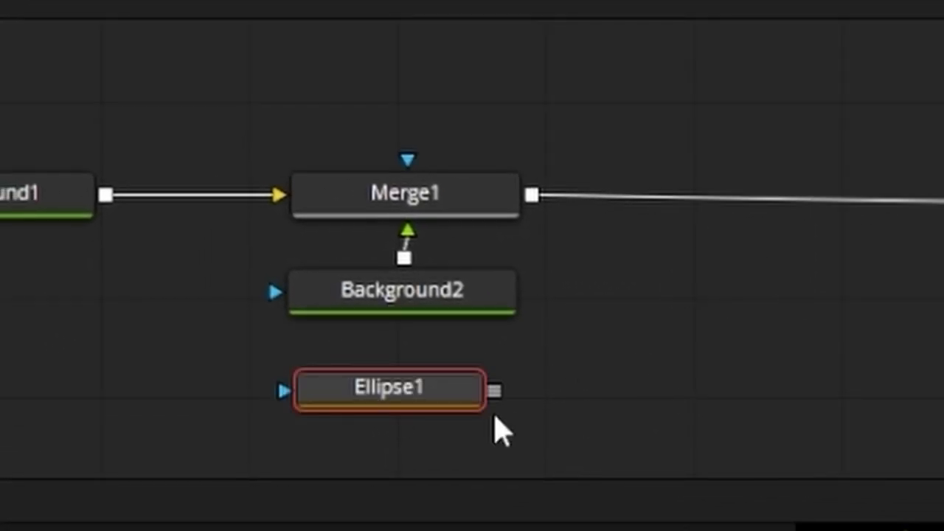
pyautogui.moveTo(493, 388); pyautogui.dragTo(274, 293)
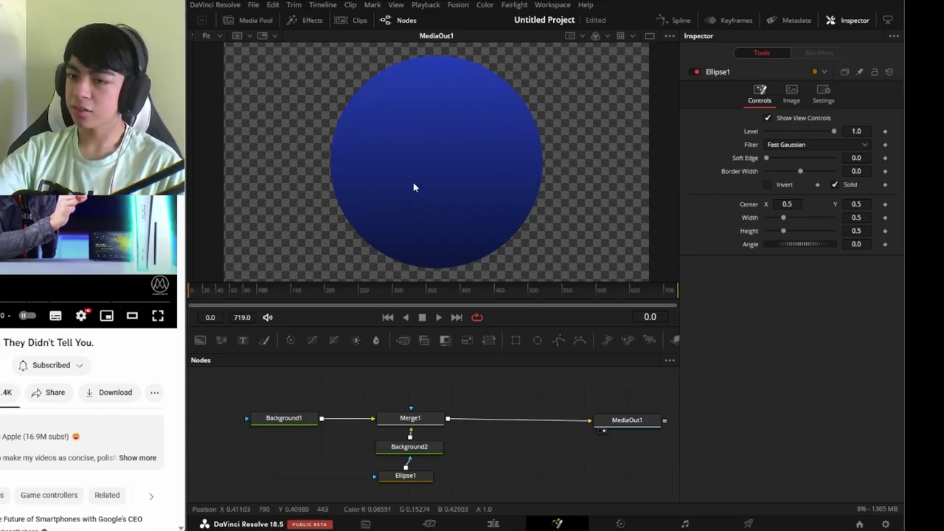
pyautogui.click(418, 448)
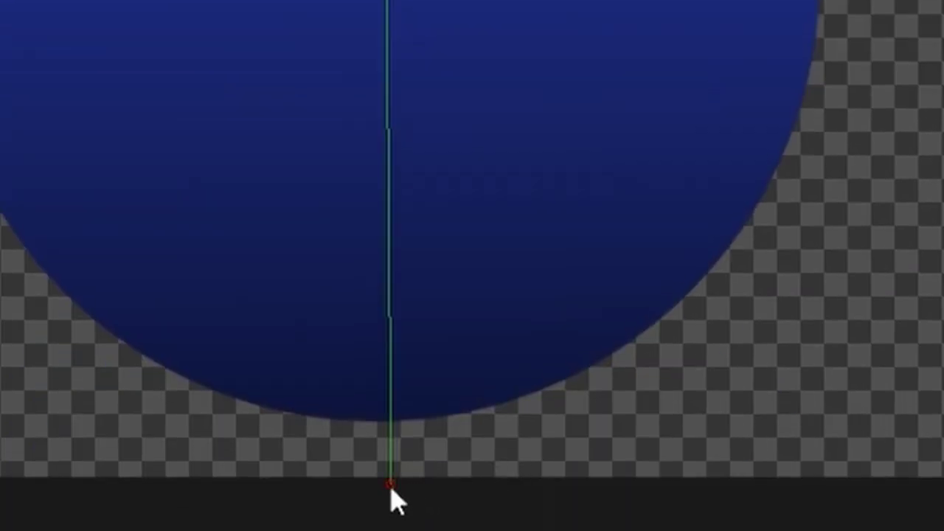
pyautogui.moveTo(390, 489); pyautogui.dragTo(383, 420)
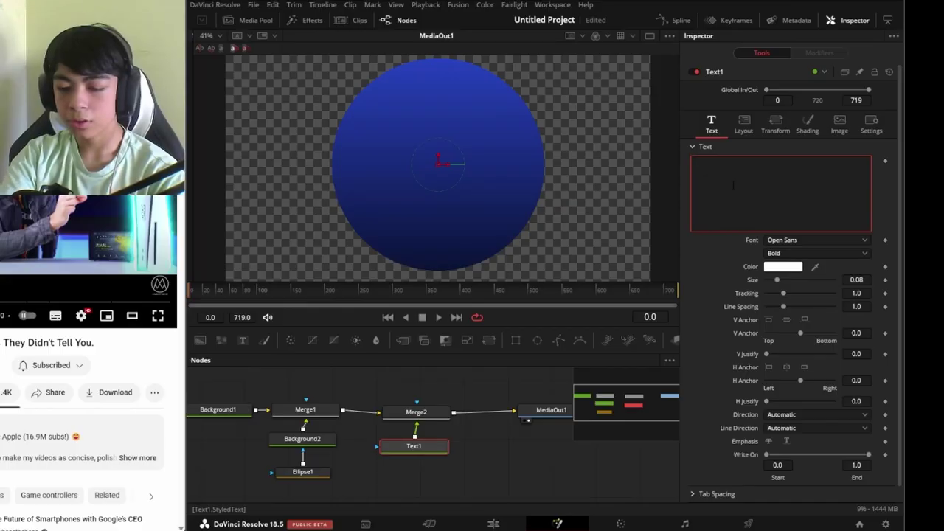
# Enter 39 in the text node and set it in Proxima Nova Extrabold at a size of about 0.433.
pyautogui.click(778, 244)
pyautogui.scroll(-5, 843, 404)
pyautogui.scroll(-2, 826, 398)
pyautogui.click(816, 387)
pyautogui.click(817, 253)
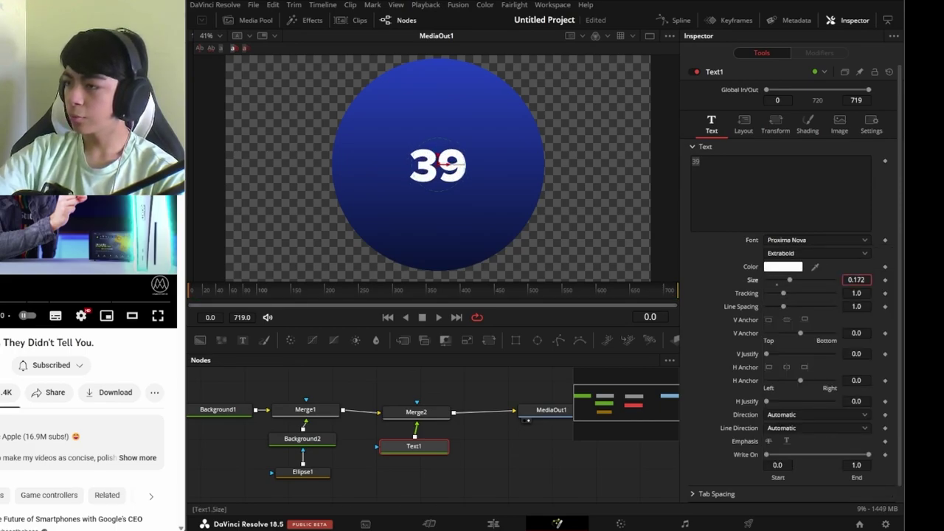
pyautogui.moveTo(795, 281); pyautogui.dragTo(824, 280)
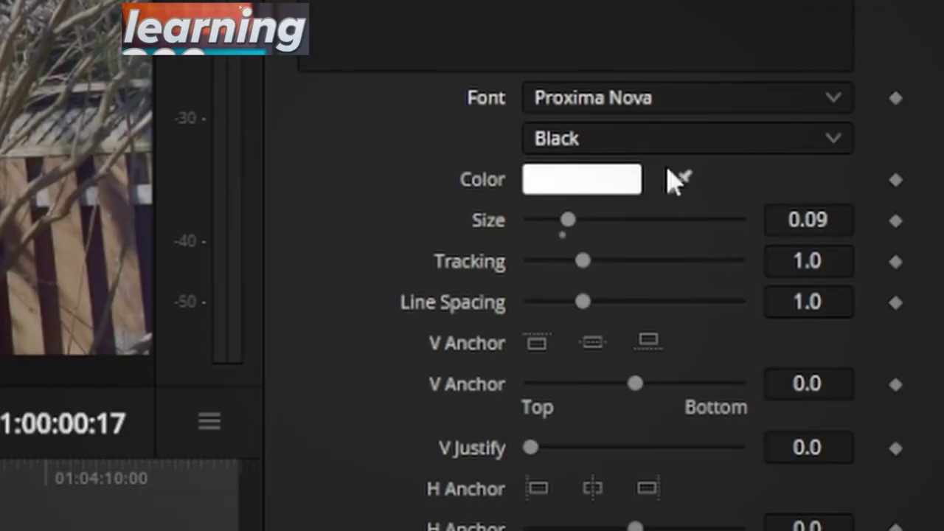
pyautogui.click(670, 137)
pyautogui.click(637, 224)
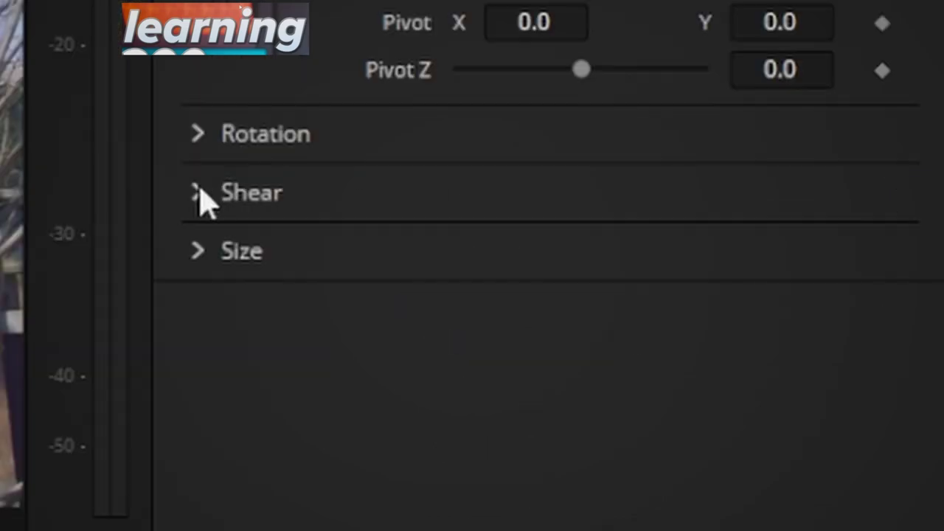
pyautogui.click(203, 195)
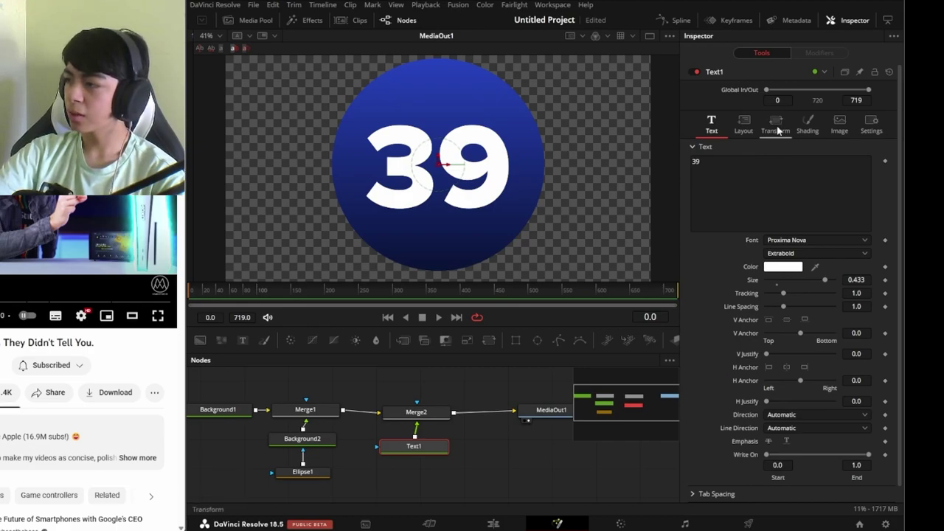
# Slant the 39 text with a slight X shear and enlarge it to size 0.528.
pyautogui.click(778, 130)
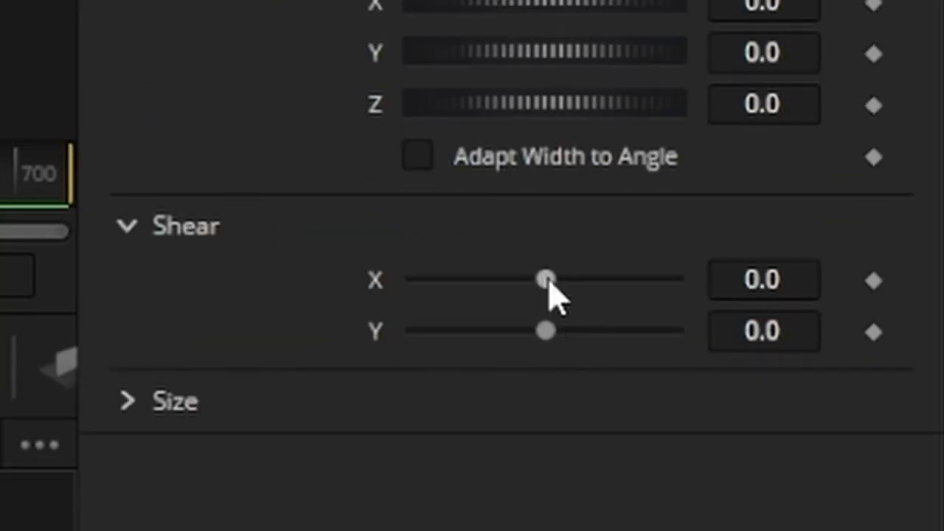
pyautogui.moveTo(545, 280); pyautogui.dragTo(529, 280)
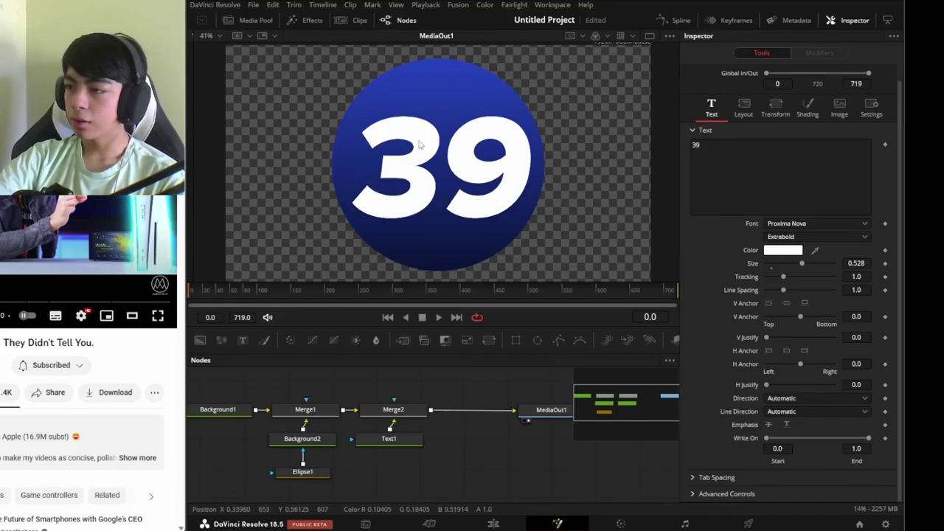
pyautogui.click(158, 316)
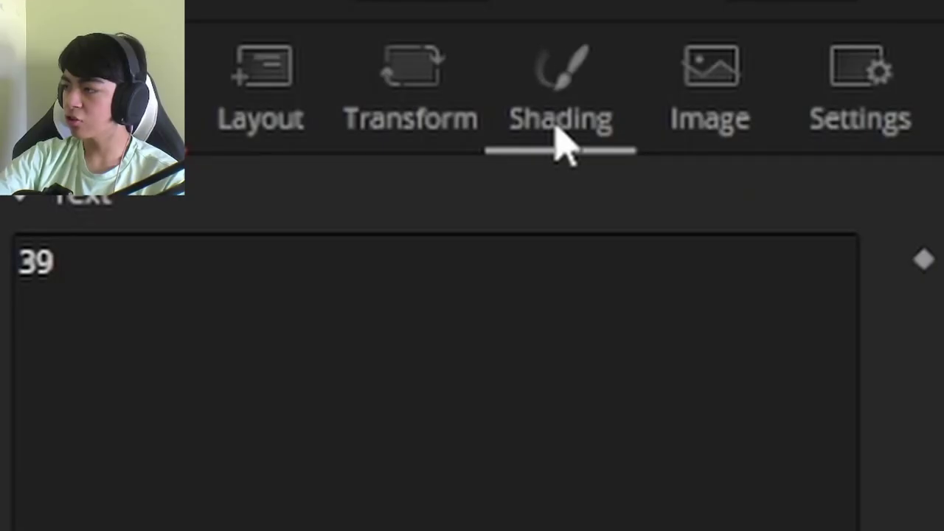
# Select the text's second shading element and rename it "black shadow".
pyautogui.click(558, 138)
pyautogui.click(450, 260)
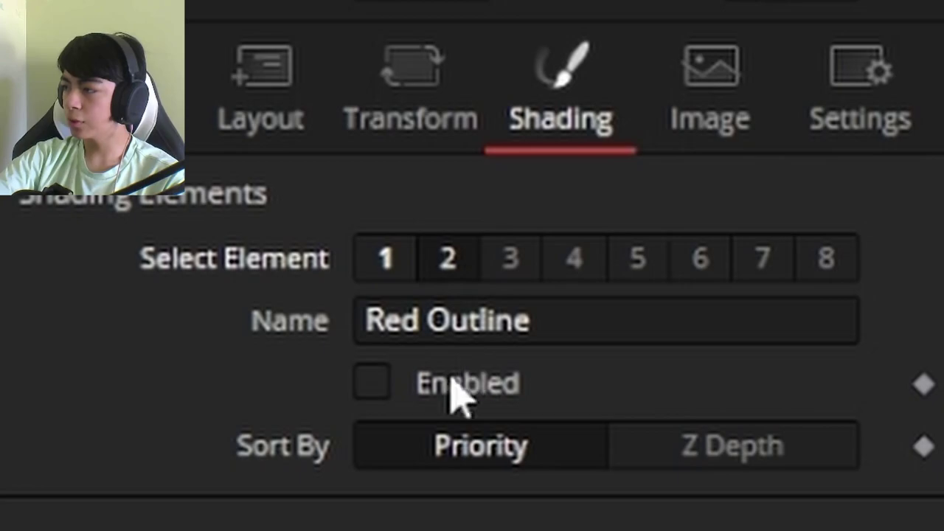
pyautogui.click(412, 322)
pyautogui.press('BackSpace')
pyautogui.write('black ')
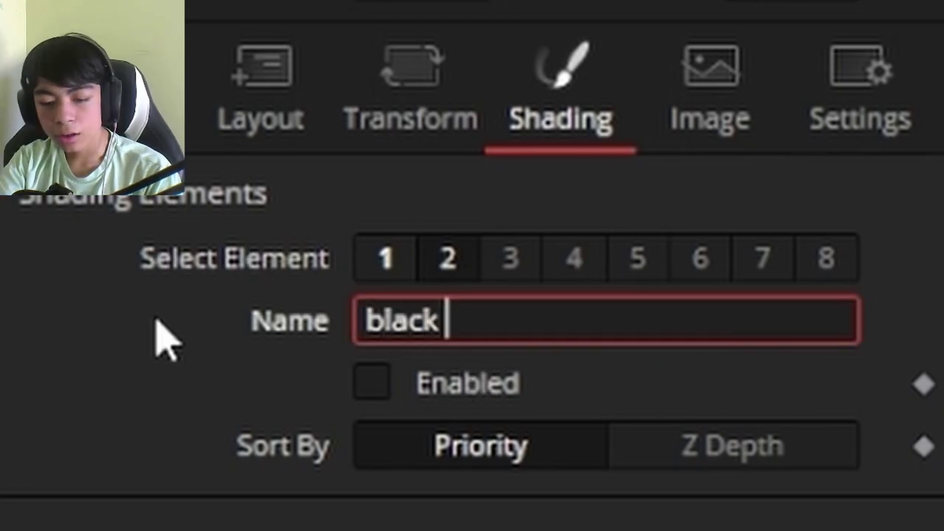
pyautogui.write('shadow')
pyautogui.press('Return')
# Enable the black shadow element in solid black with a filled-text appearance, softened to 1.83 in X and 1.67 in Y.
pyautogui.click(371, 381)
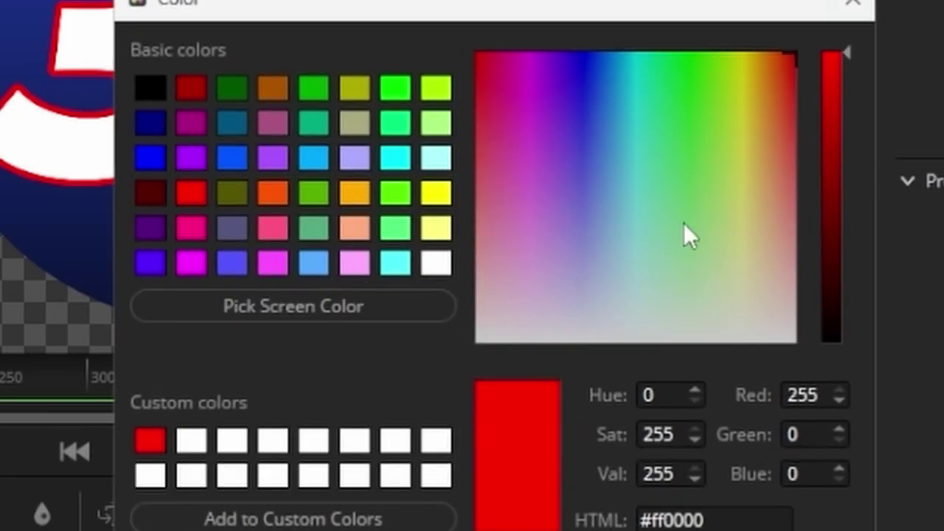
pyautogui.moveTo(832, 219); pyautogui.dragTo(834, 345)
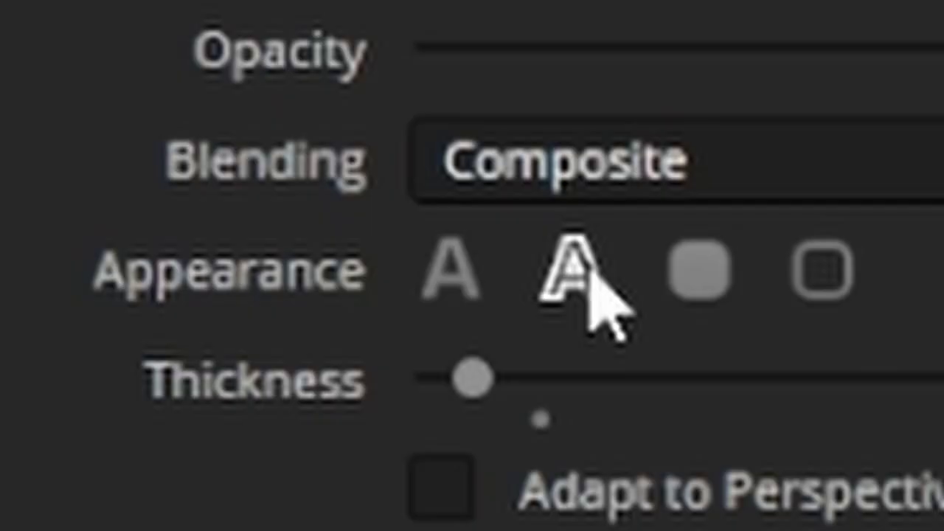
pyautogui.click(466, 273)
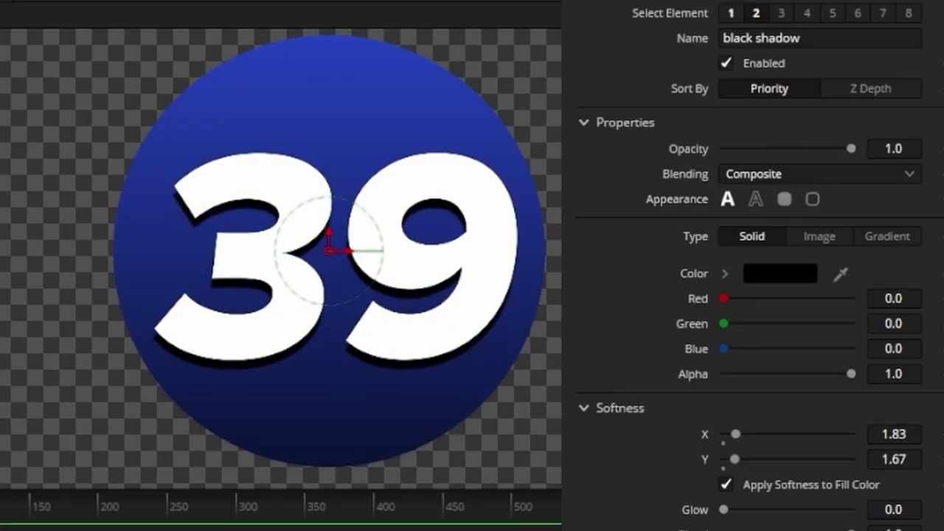
# Examine the softness of the black shadow's edge along the 39 numerals up close.
pyautogui.scroll(6, 366, 225)
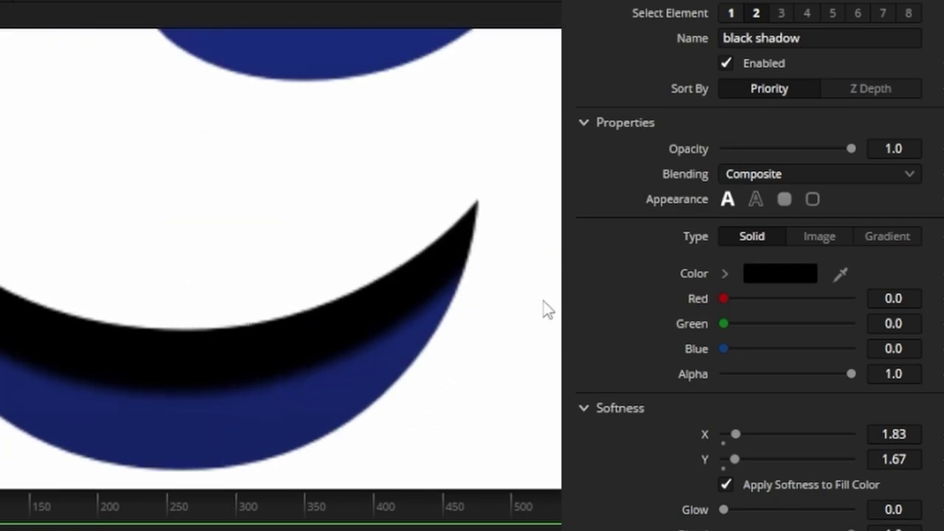
pyautogui.scroll(-2, 53, 282)
pyautogui.scroll(-1, 316, 280)
pyautogui.scroll(4, 315, 281)
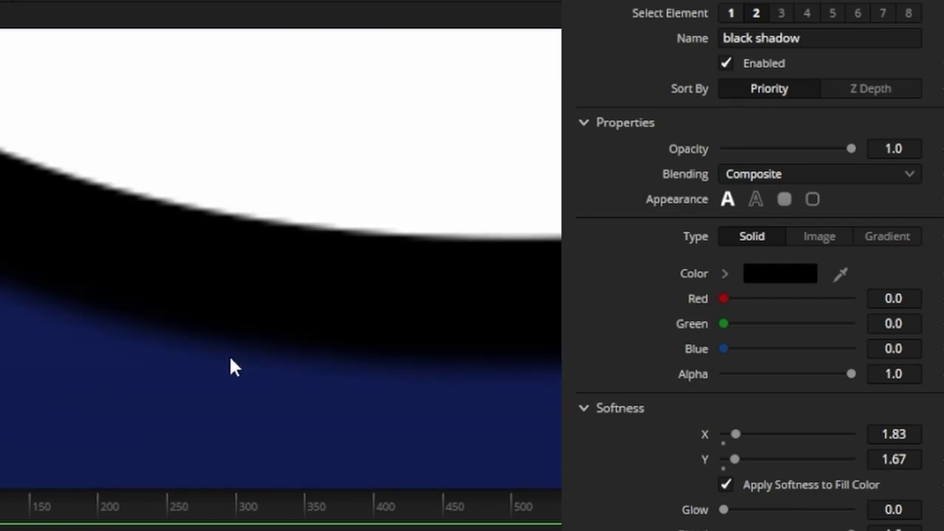
pyautogui.scroll(-4, 231, 364)
pyautogui.scroll(1, 415, 332)
pyautogui.scroll(-3, 264, 428)
pyautogui.scroll(1, 445, 373)
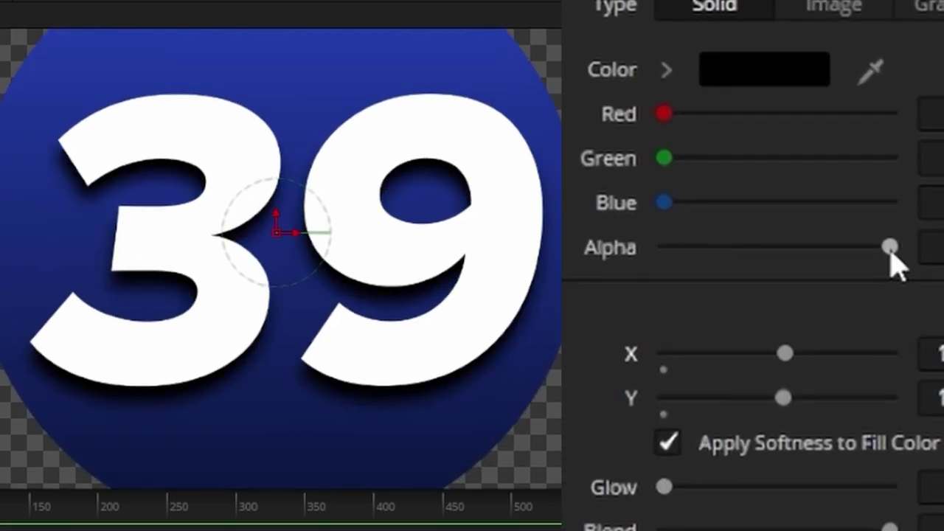
# Lower the black shadow's alpha to 0.378.
pyautogui.moveTo(834, 251); pyautogui.dragTo(721, 255)
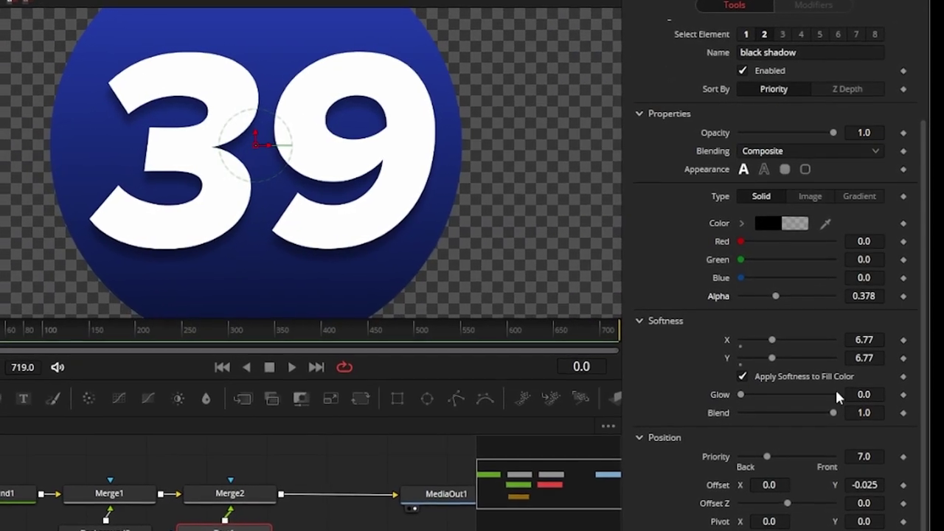
pyautogui.scroll(-3, 691, 332)
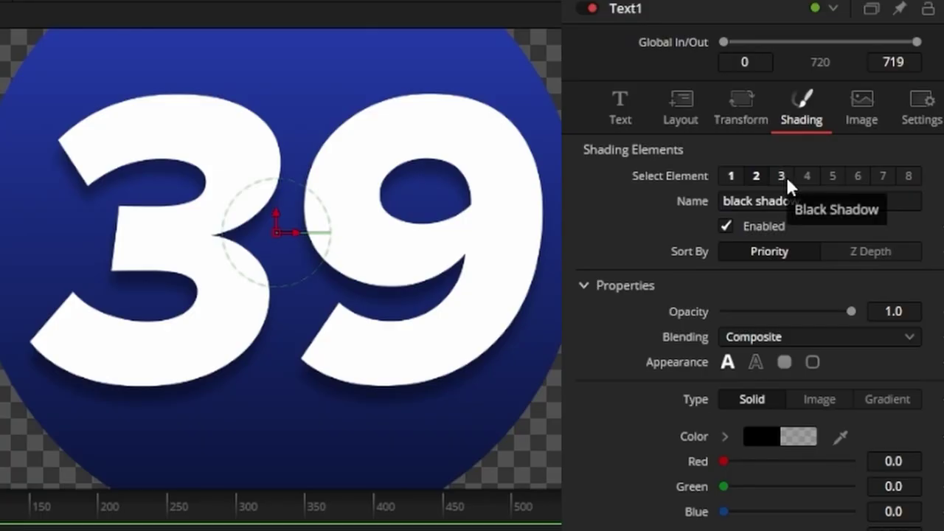
# Rename the text's third shading element "White highlight" and enable it.
pyautogui.click(781, 179)
pyautogui.tripleClick(737, 201)
pyautogui.press('BackSpace')
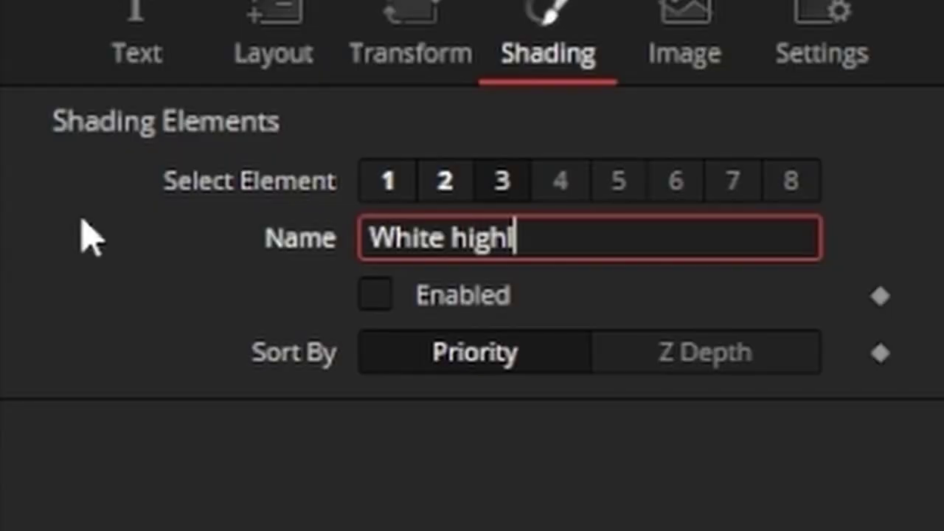
pyautogui.write('White highlight')
pyautogui.press('Return')
pyautogui.click(375, 295)
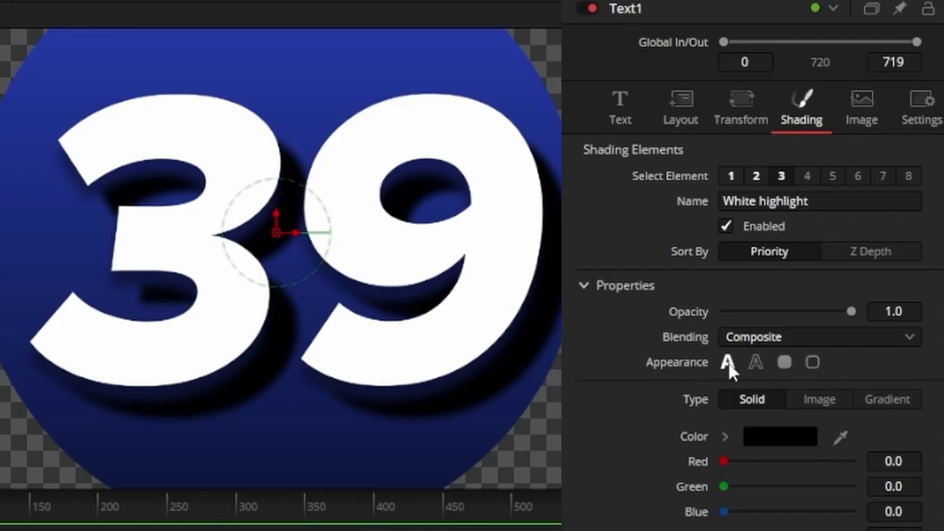
# Colour the White highlight light grey at RGB 0.815686 with alpha 0.339, and soften it to 6.61 in X and 6.3 in Y.
pyautogui.click(780, 435)
pyautogui.moveTo(537, 391); pyautogui.dragTo(537, 243)
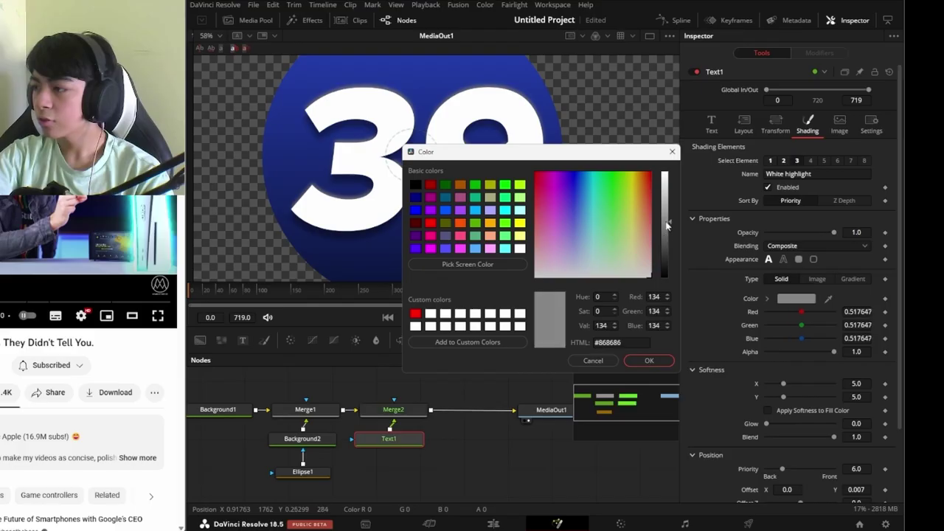
pyautogui.click(649, 361)
pyautogui.moveTo(783, 397); pyautogui.dragTo(786, 384)
pyautogui.moveTo(833, 351); pyautogui.dragTo(663, 351)
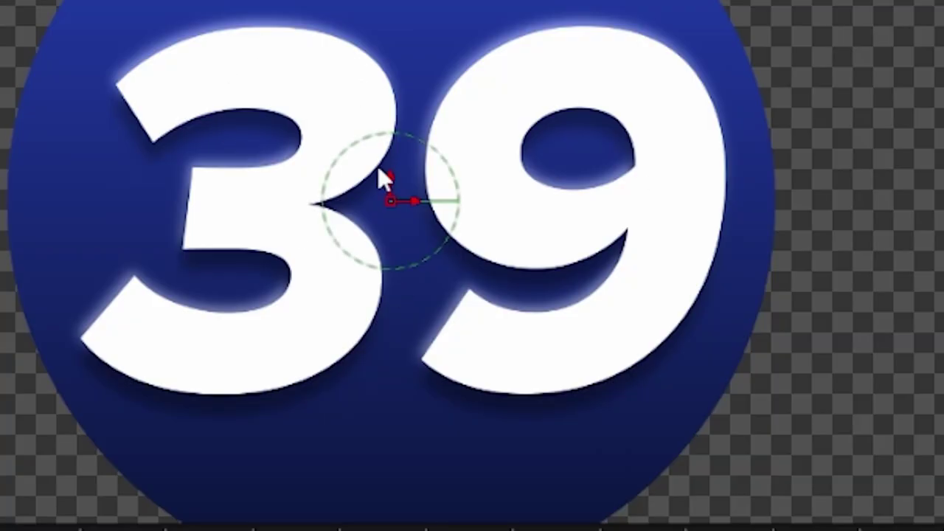
# Examine the highlight around the 39 numerals up close and compare it with the badge in the reference video.
pyautogui.scroll(3, 384, 177)
pyautogui.scroll(-4, 354, 211)
pyautogui.scroll(6, 394, 291)
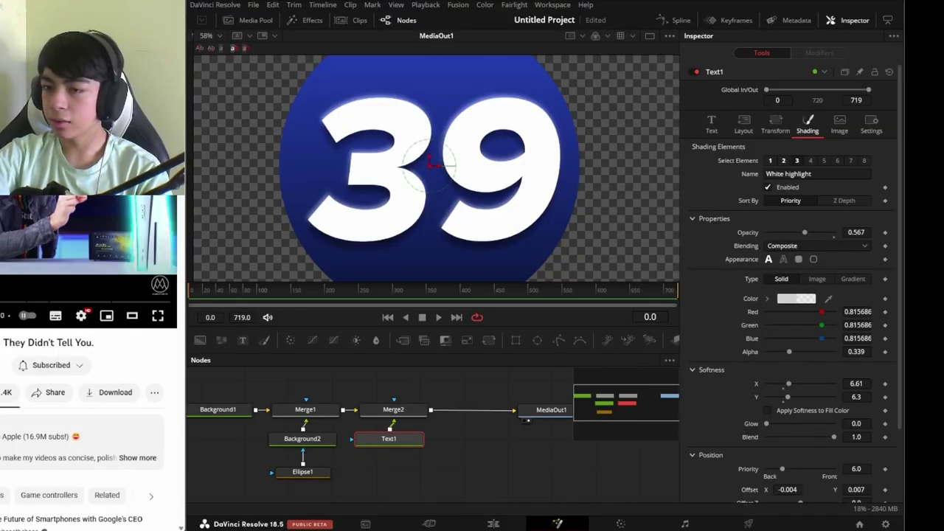
pyautogui.click(160, 319)
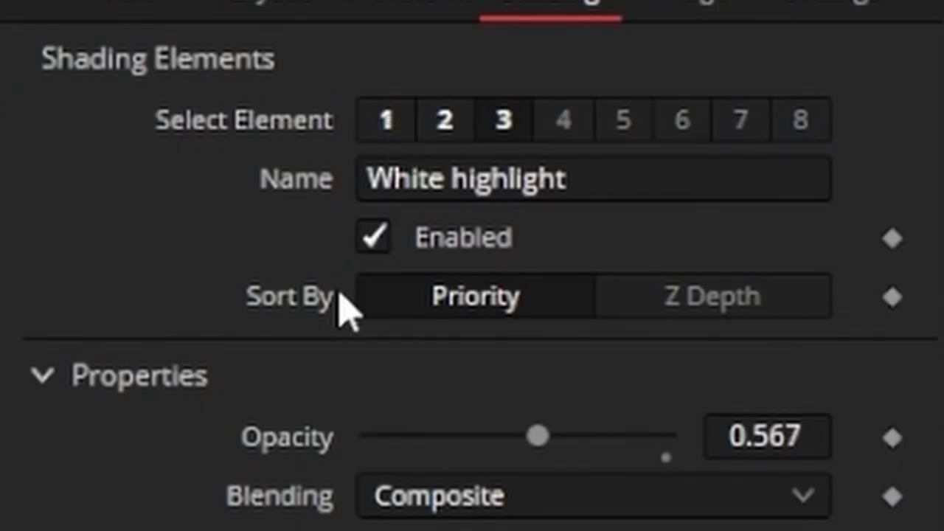
# Switch the text's first shading element to a gradient fill and sample a gradient colour from the reference badge's 39.
pyautogui.click(387, 121)
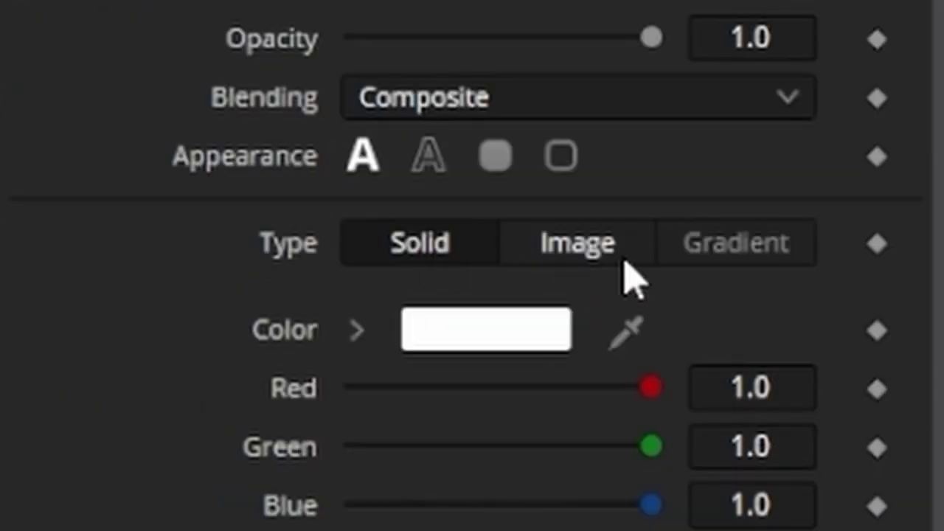
pyautogui.click(757, 262)
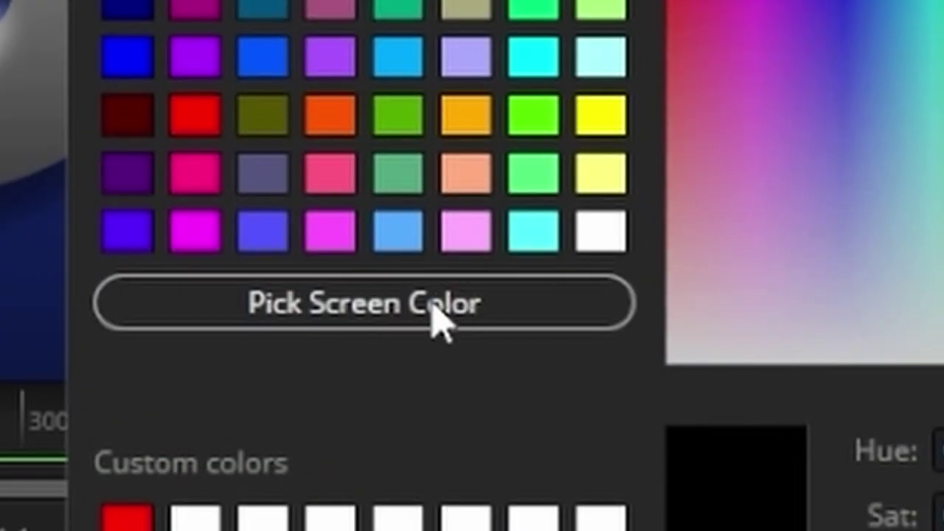
pyautogui.click(435, 313)
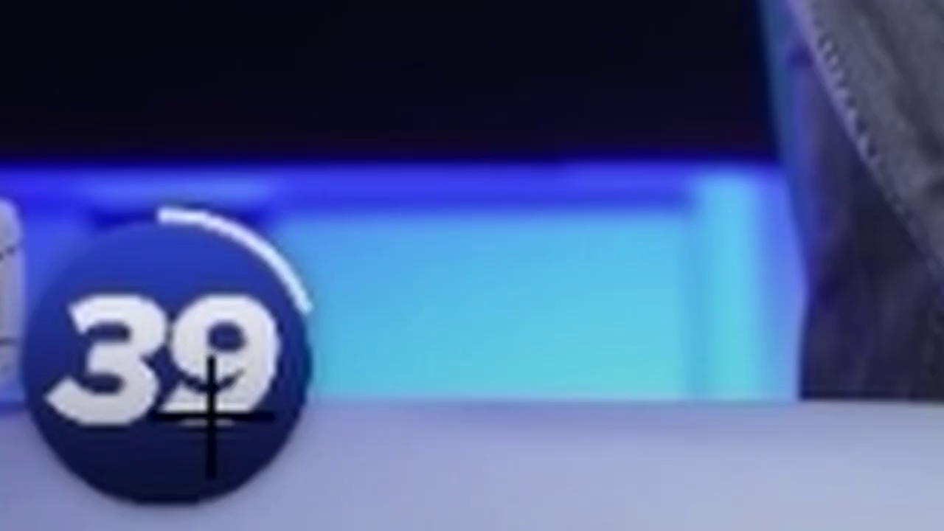
pyautogui.click(204, 417)
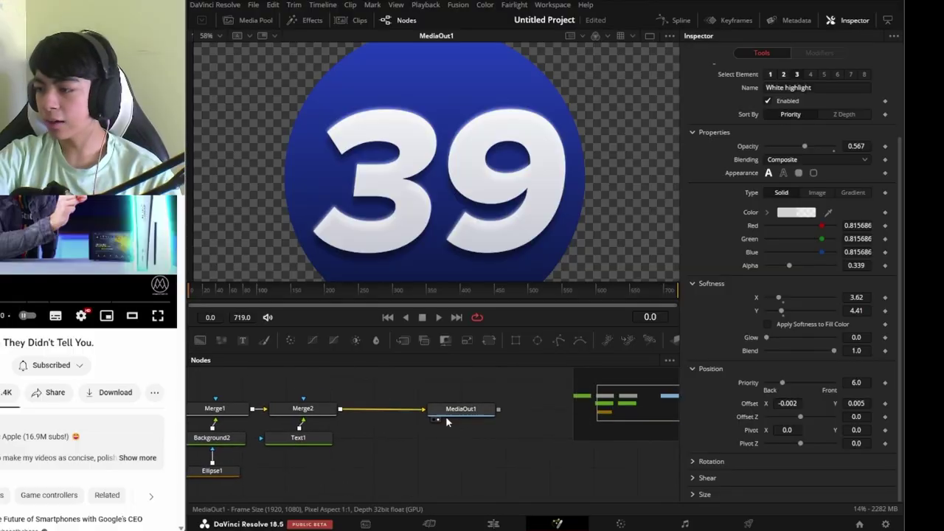
# Make room between Merge2 and MediaOut1 in the node graph and insert a new Background node there.
pyautogui.moveTo(446, 420); pyautogui.dragTo(514, 427)
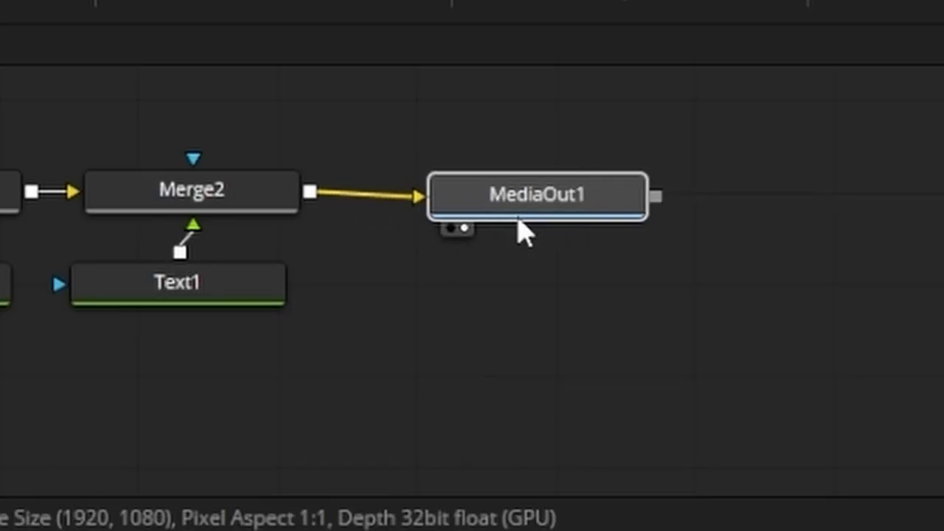
pyautogui.moveTo(407, 421); pyautogui.dragTo(536, 422)
pyautogui.moveTo(38, 62); pyautogui.dragTo(752, 272)
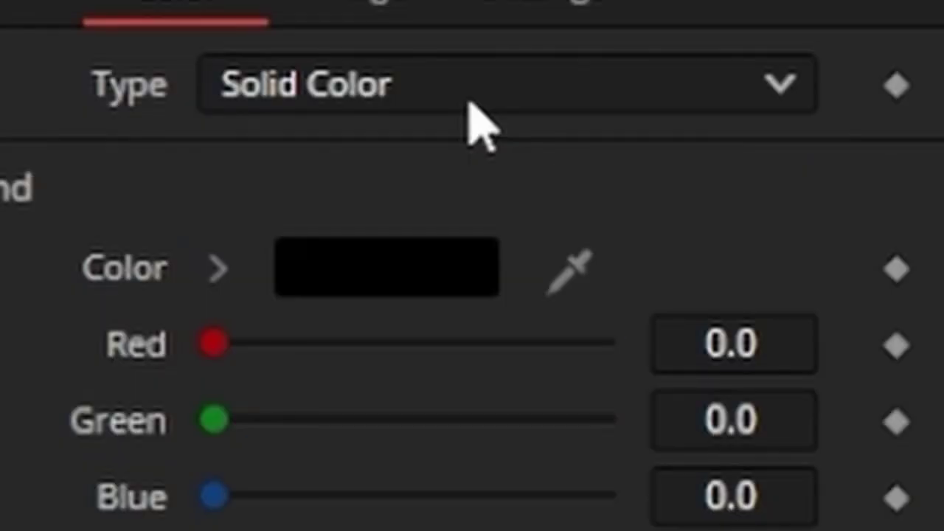
# Change Background3 to a linear gradient and reorient its direction line so the gradient runs vertically.
pyautogui.click(467, 101)
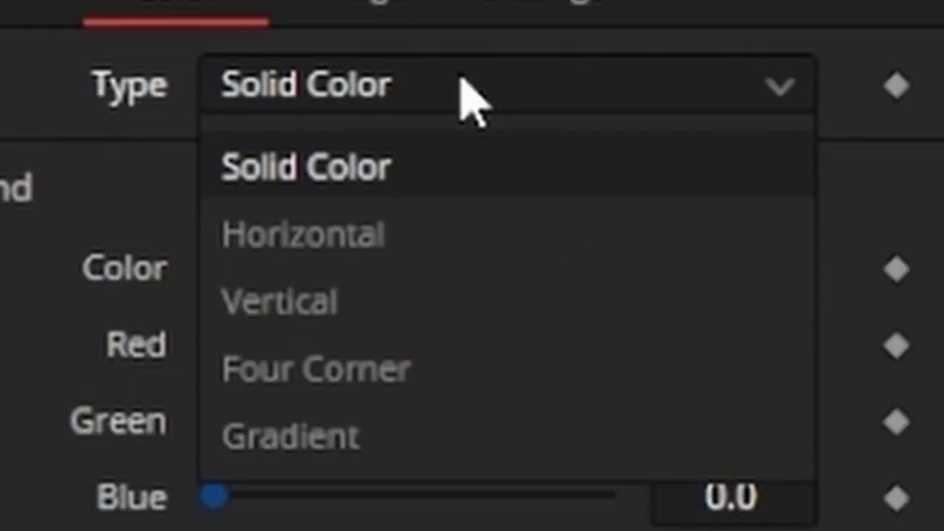
pyautogui.click(362, 436)
pyautogui.moveTo(665, 182); pyautogui.dragTo(443, 216)
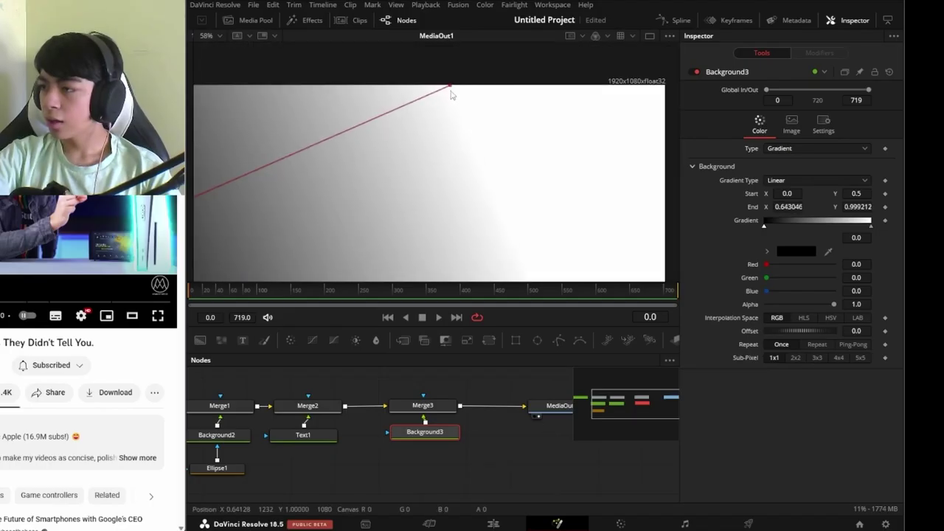
pyautogui.scroll(-2, 441, 217)
# Sample the colours of Background3's gradient stops from the screen, giving a pale lavender-grey blend.
pyautogui.click(870, 226)
pyautogui.click(797, 252)
pyautogui.click(478, 263)
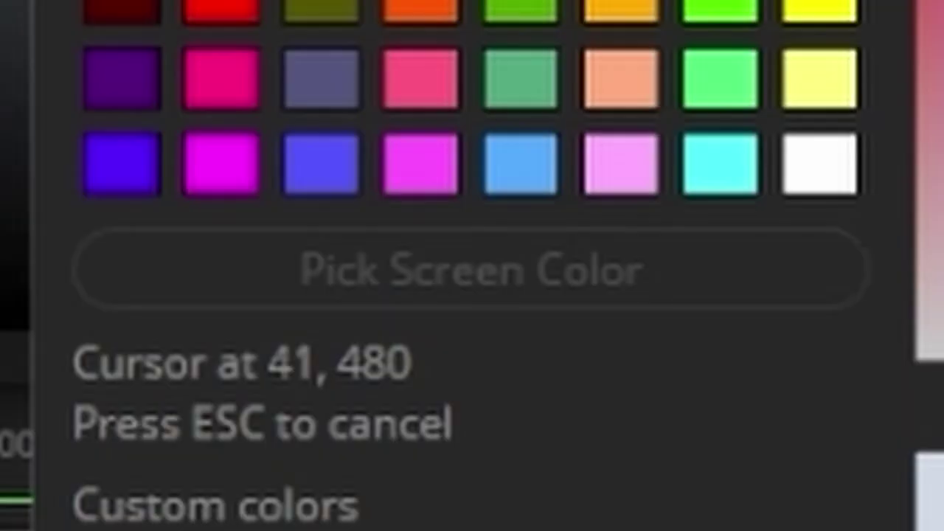
pyautogui.click(120, 214)
pyautogui.click(472, 270)
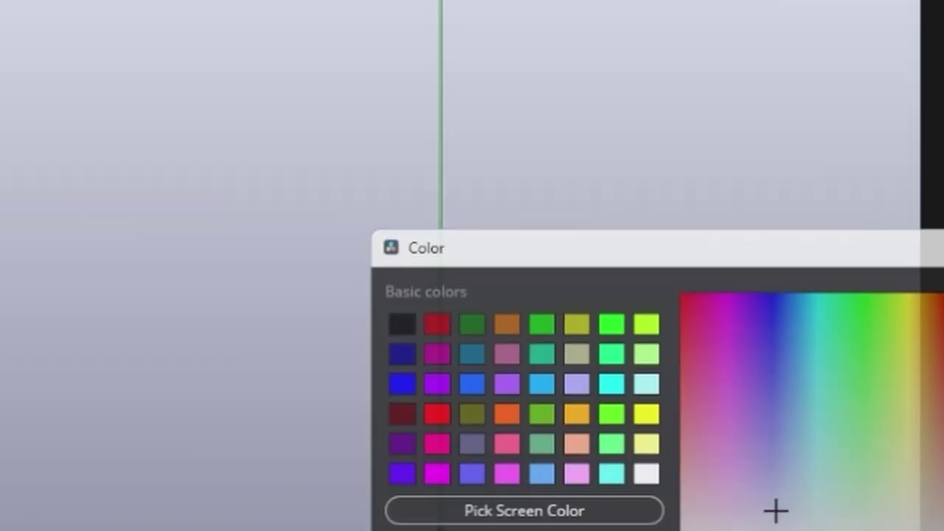
pyautogui.press('Return')
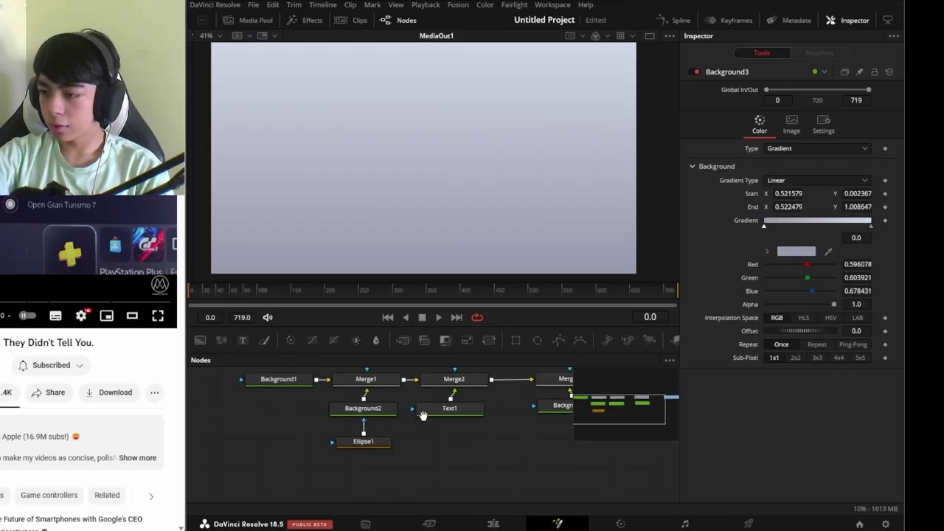
# Duplicate the Ellipse1 mask and connect the copy to Background3 as its mask.
pyautogui.click(296, 468)
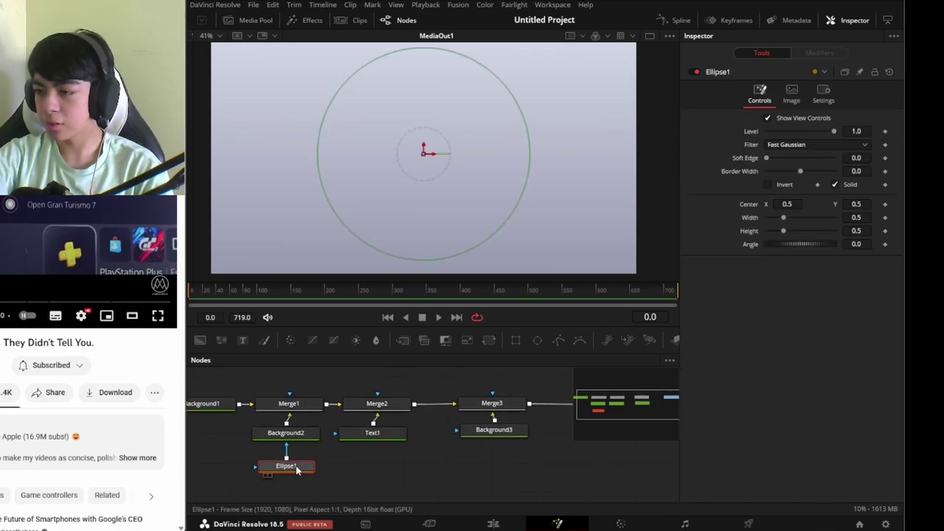
pyautogui.click(431, 471)
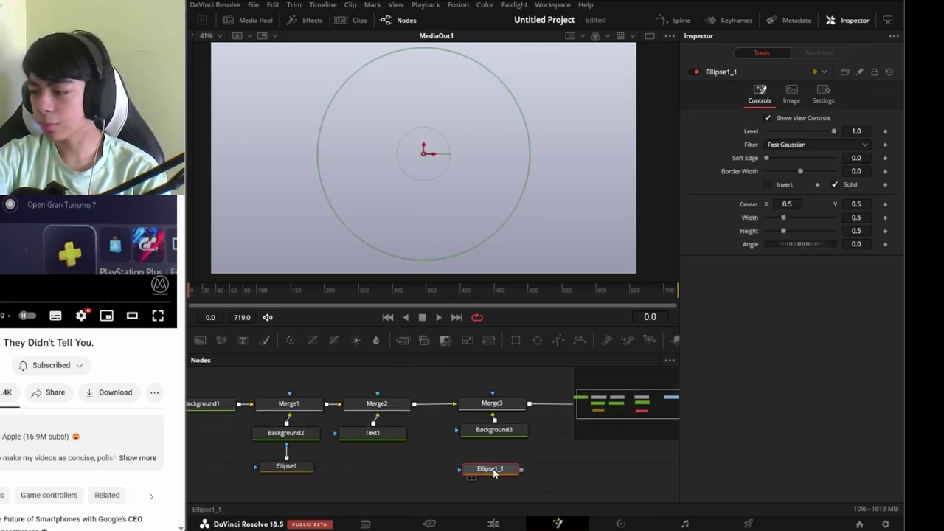
pyautogui.hscroll(2, 549, 459)
pyautogui.moveTo(366, 435); pyautogui.dragTo(366, 434)
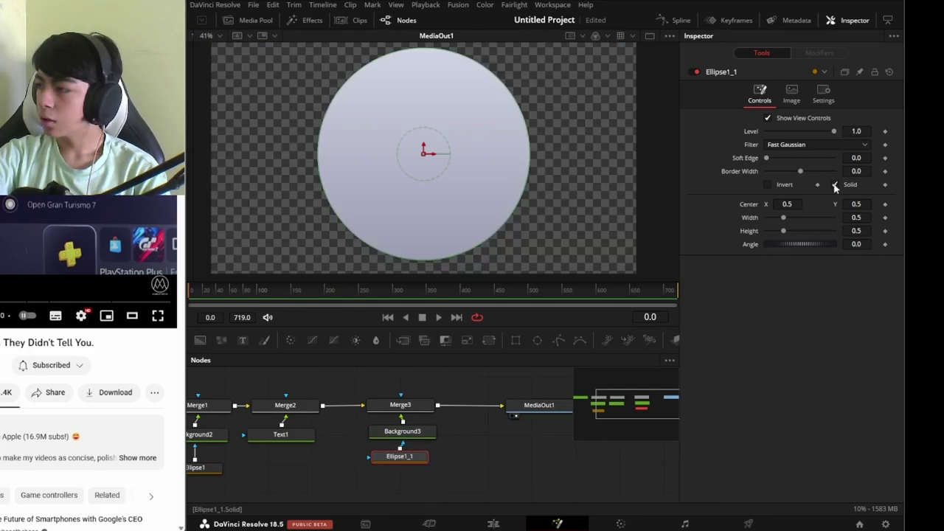
# Turn the copied ellipse into a hollow ring with width and height 0.519.
pyautogui.click(835, 184)
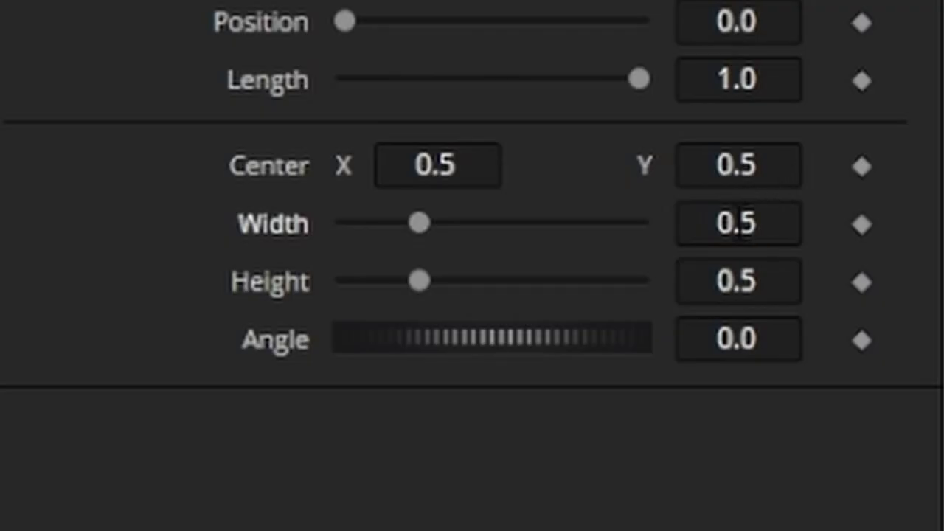
pyautogui.moveTo(418, 224); pyautogui.dragTo(422, 224)
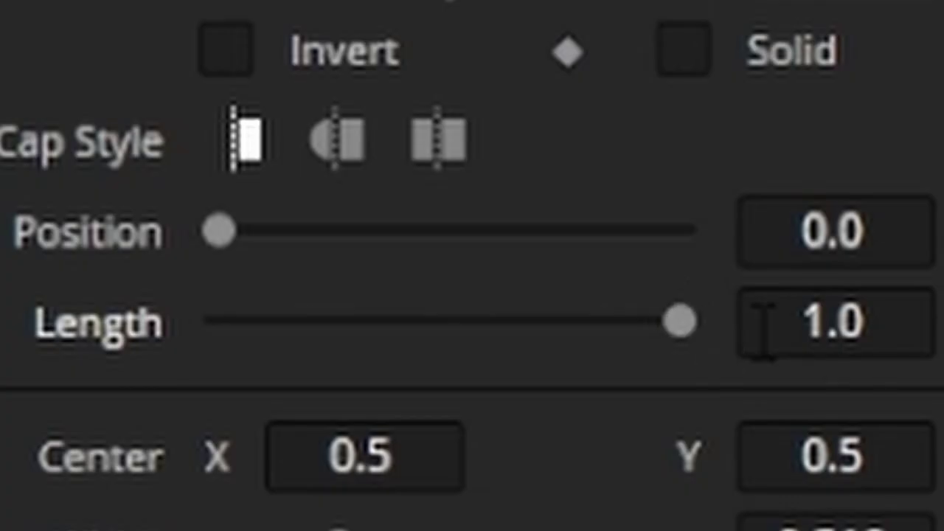
# Shorten the ring's length, set its angle to 90 degrees, and move through the timeline to check its animated length.
pyautogui.moveTo(680, 322); pyautogui.dragTo(224, 336)
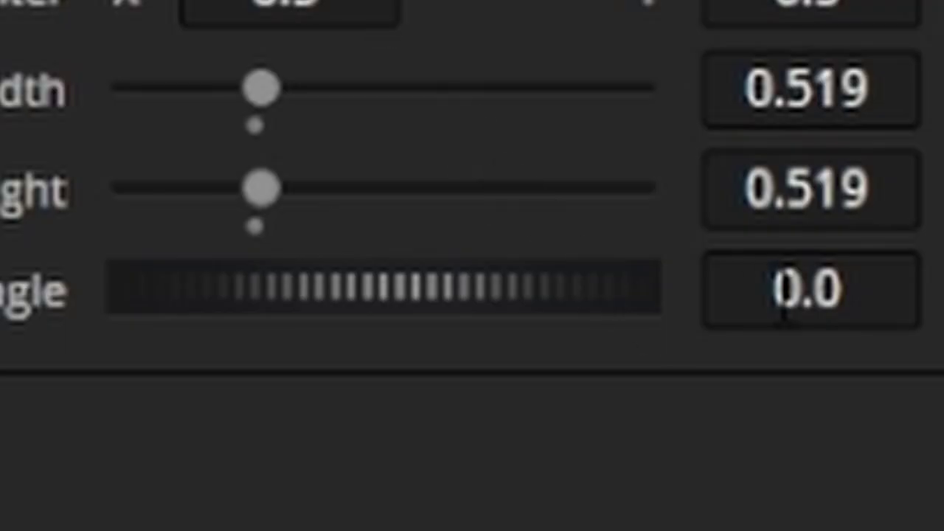
pyautogui.click(846, 289)
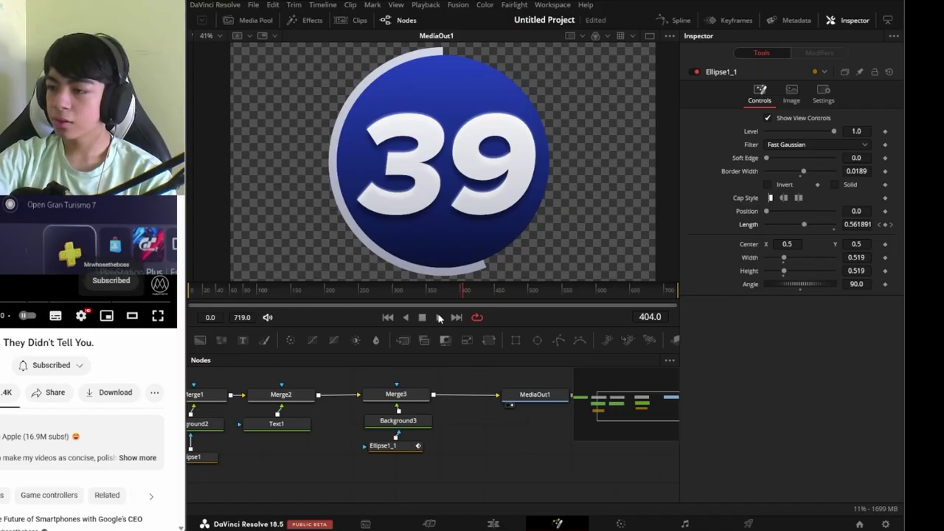
pyautogui.click(566, 290)
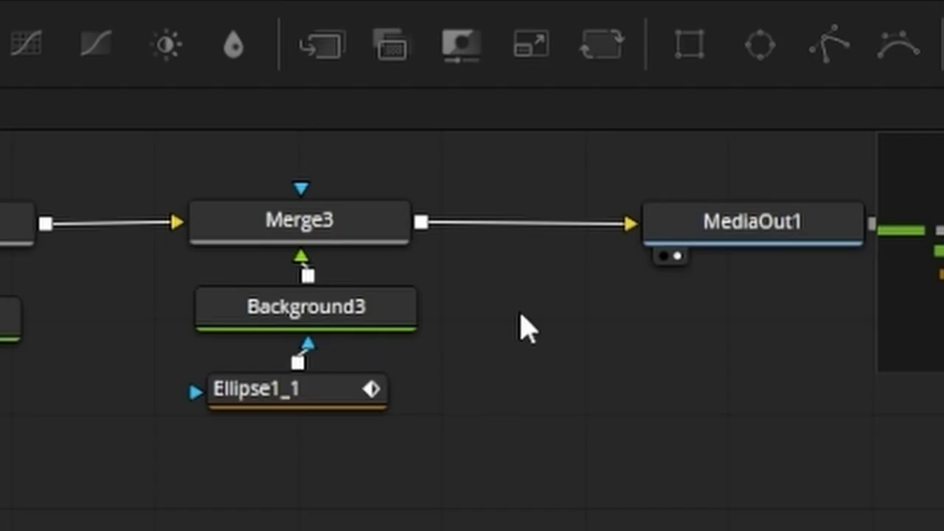
# Insert a Transform node between Background3 and Merge3 and flip the ring horizontally.
pyautogui.moveTo(421, 295); pyautogui.dragTo(204, 460)
pyautogui.click(305, 317)
pyautogui.moveTo(456, 291); pyautogui.dragTo(210, 483)
pyautogui.moveTo(278, 305); pyautogui.dragTo(274, 406)
pyautogui.moveTo(461, 45); pyautogui.dragTo(229, 320)
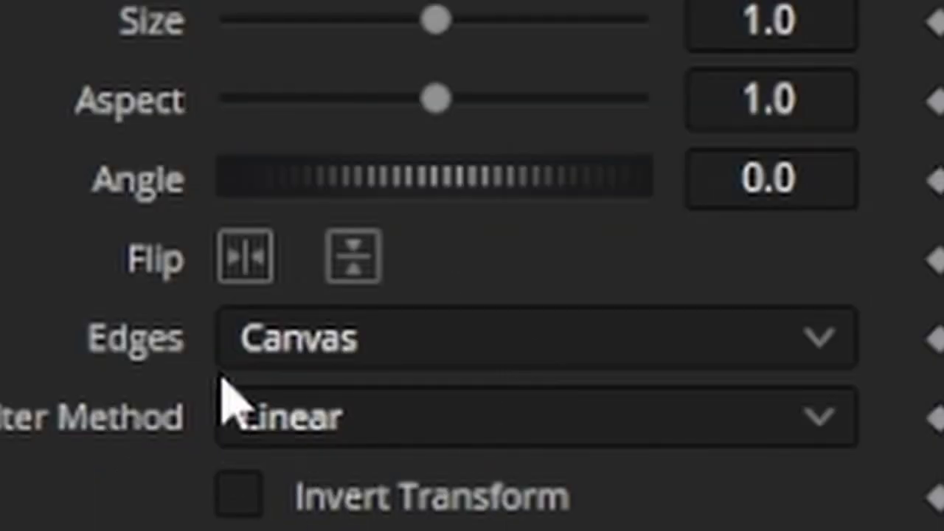
pyautogui.click(262, 266)
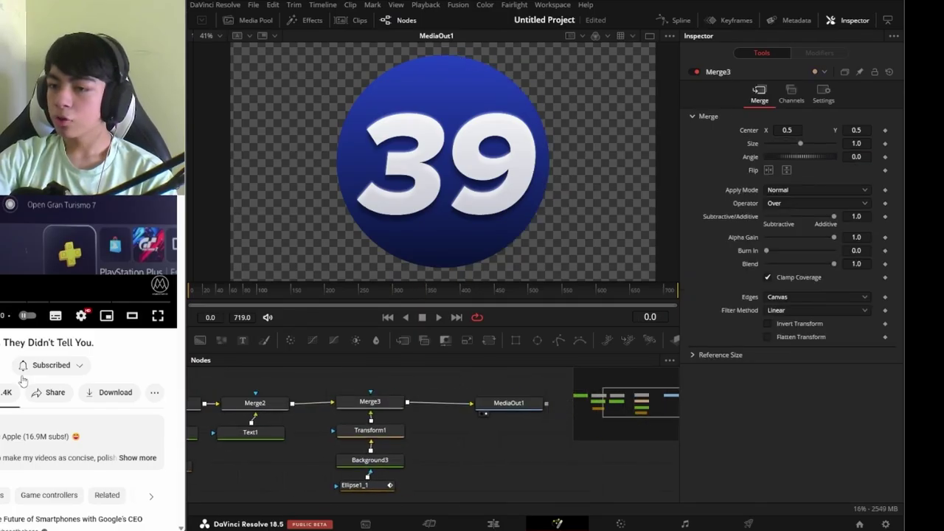
# Add a Shadow tool to the merged badge, with a shadow X offset of 0.504 and softened edges.
pyautogui.click(158, 315)
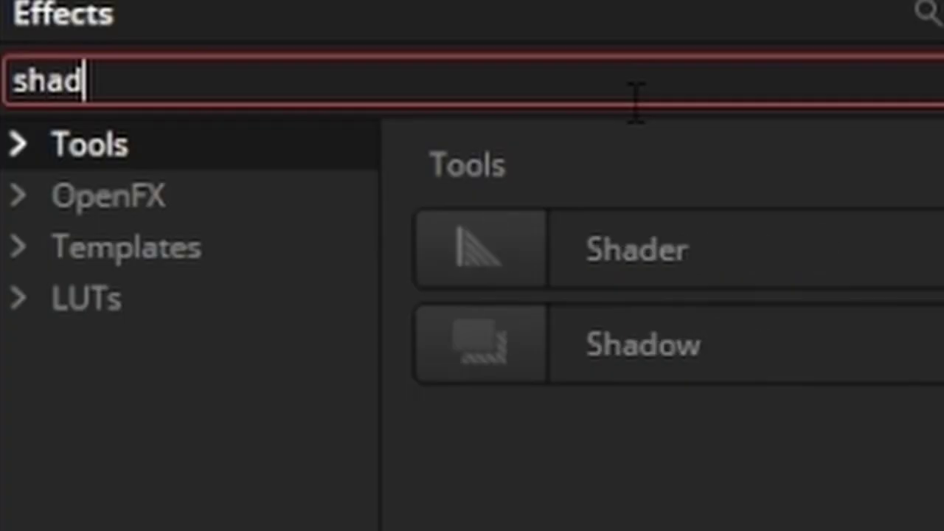
pyautogui.write('ow')
pyautogui.moveTo(632, 248); pyautogui.dragTo(464, 274)
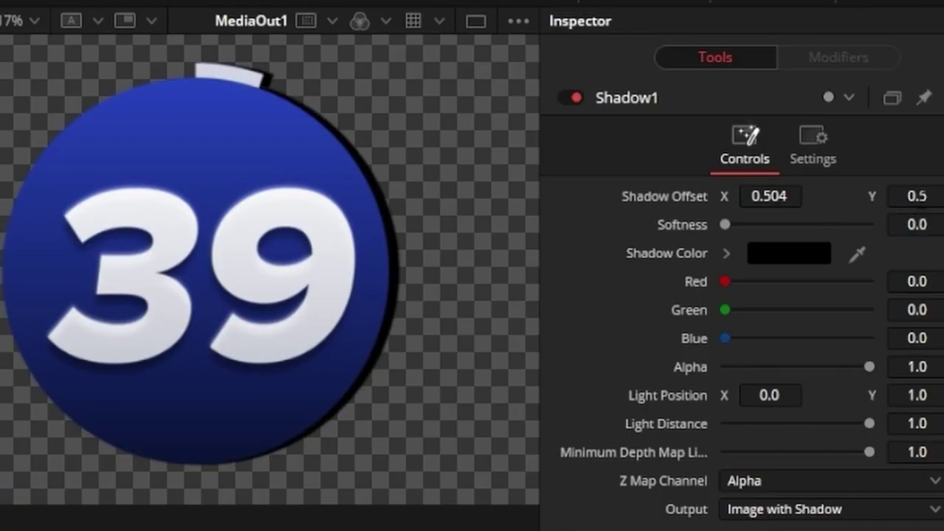
pyautogui.moveTo(373, 340); pyautogui.dragTo(373, 345)
pyautogui.moveTo(725, 224); pyautogui.dragTo(748, 225)
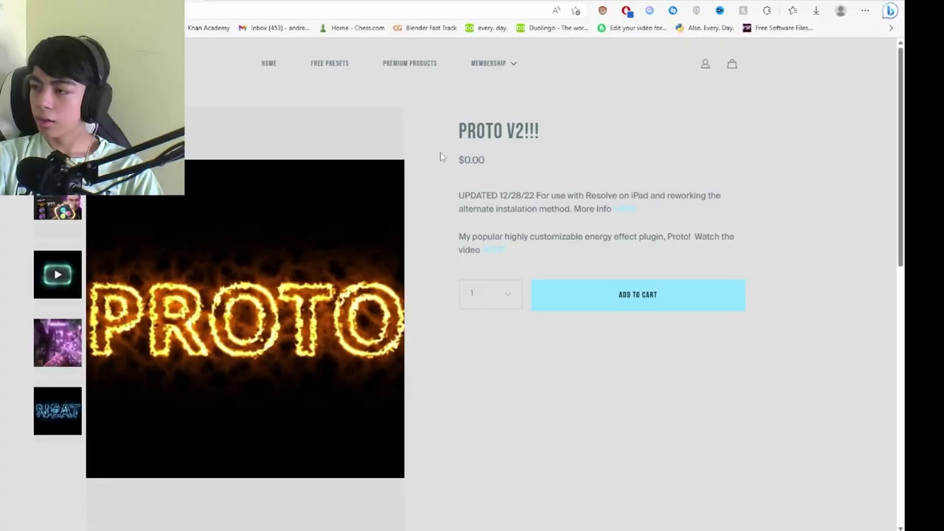
# Switch to File Explorer and extract the downloaded SSC_Proto_V2.zip with WinRAR.
pyautogui.moveTo(438, 152); pyautogui.dragTo(568, 159)
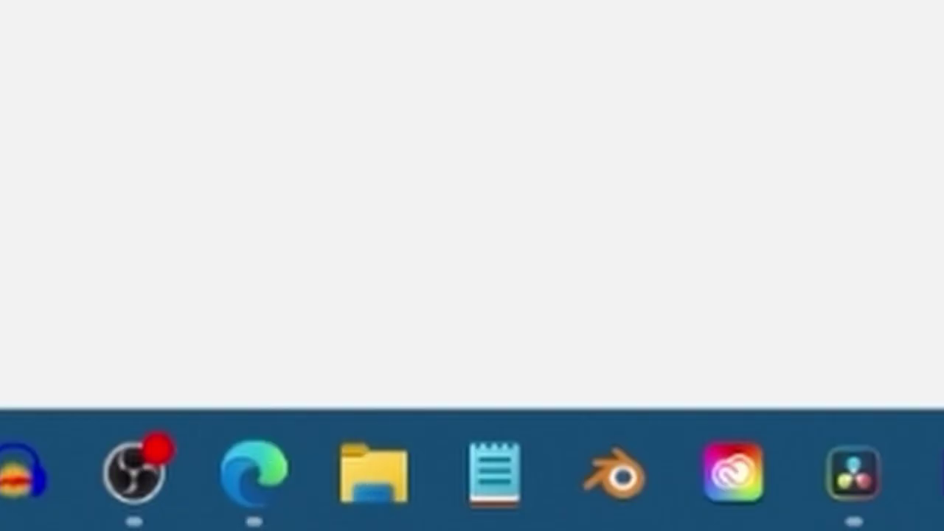
pyautogui.click(374, 472)
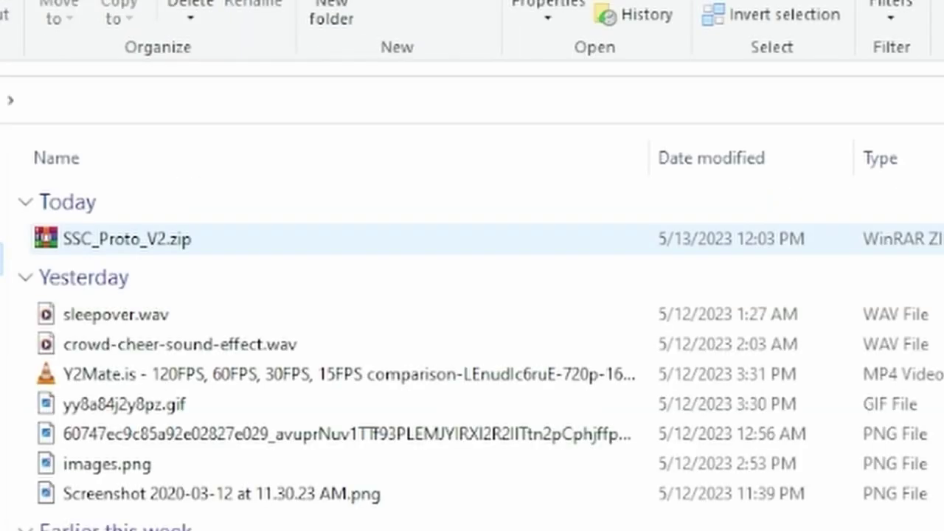
pyautogui.rightClick(869, 237)
pyautogui.moveTo(242, 148)
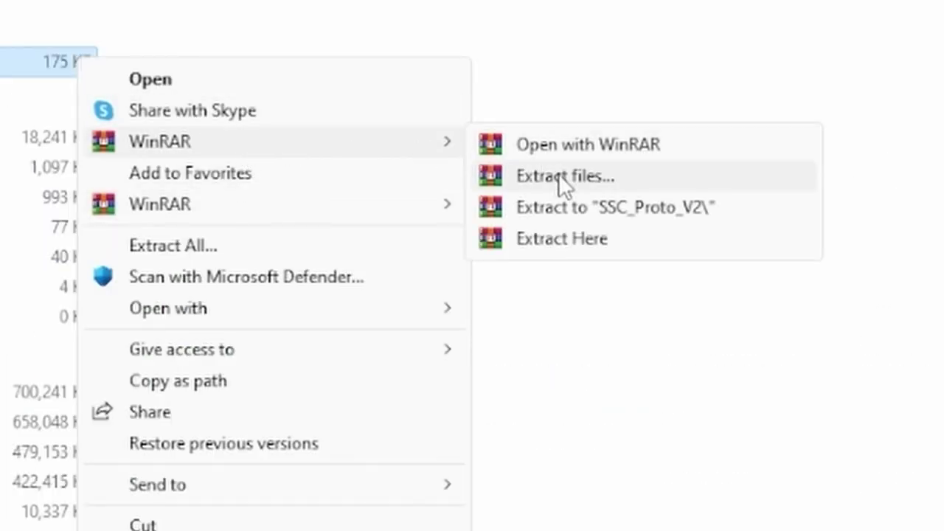
pyautogui.click(558, 179)
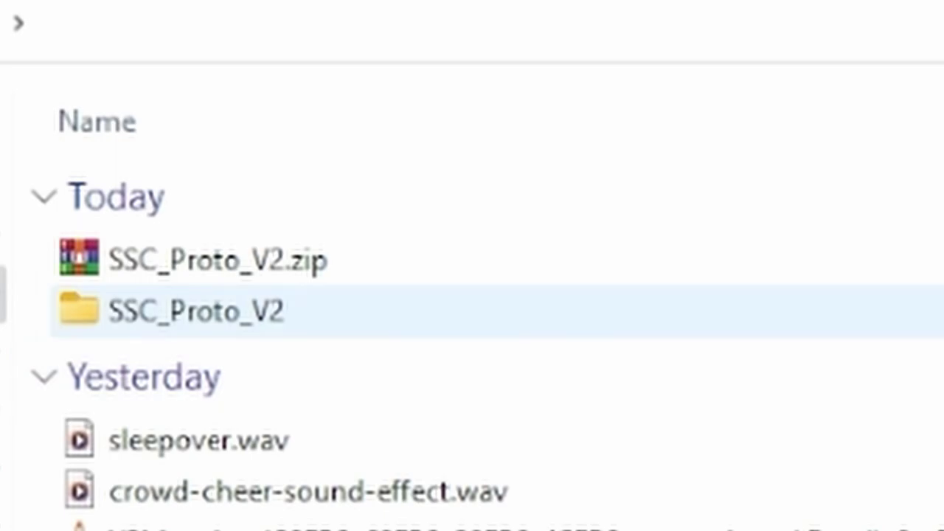
# Open the extracted SSC_Proto_V2 folder and its subfolders down to the V2 folder containing ProtoV2.lua.
pyautogui.doubleClick(677, 319)
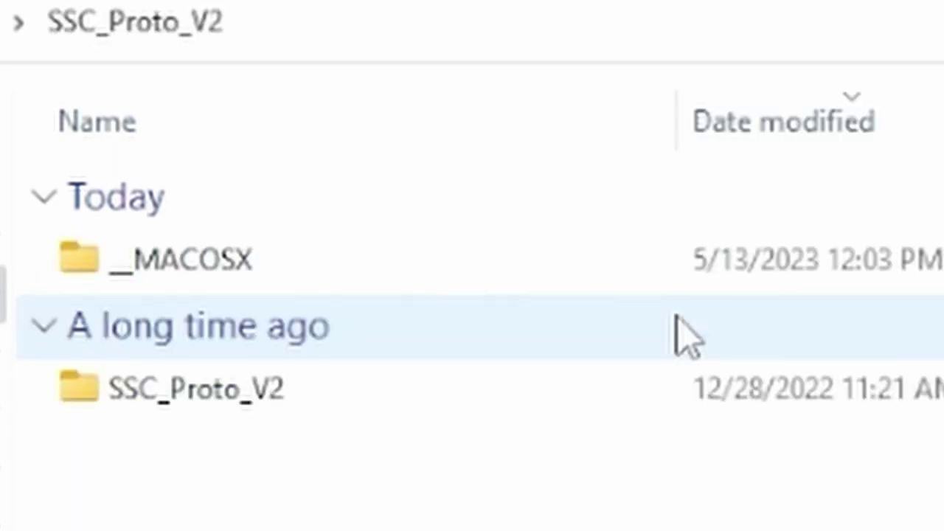
pyautogui.doubleClick(314, 402)
pyautogui.doubleClick(396, 416)
pyautogui.moveTo(185, 151); pyautogui.dragTo(695, 337)
pyautogui.click(695, 337)
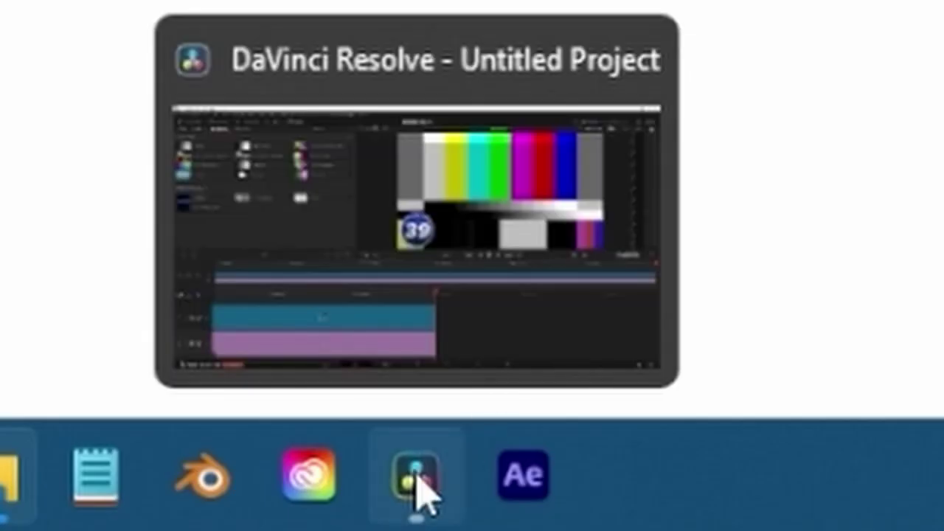
# Switch to DaVinci Resolve, add a Fusion Composition after the last timeline clip and lengthen it.
pyautogui.click(422, 488)
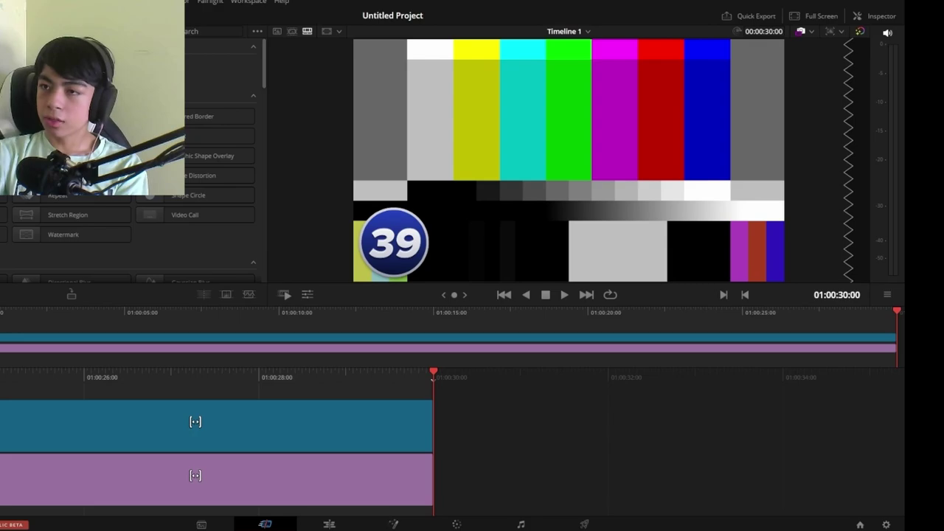
pyautogui.moveTo(89, 214); pyautogui.dragTo(508, 503)
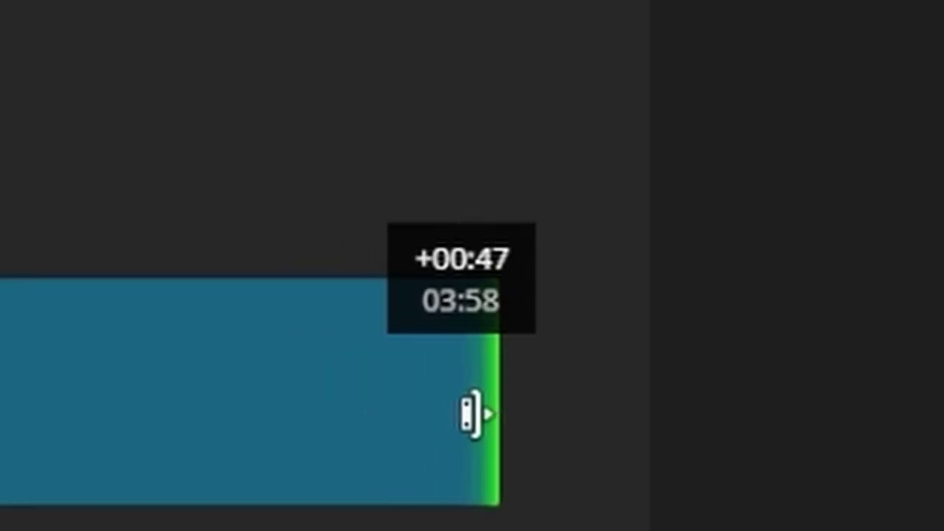
pyautogui.moveTo(633, 485); pyautogui.dragTo(639, 484)
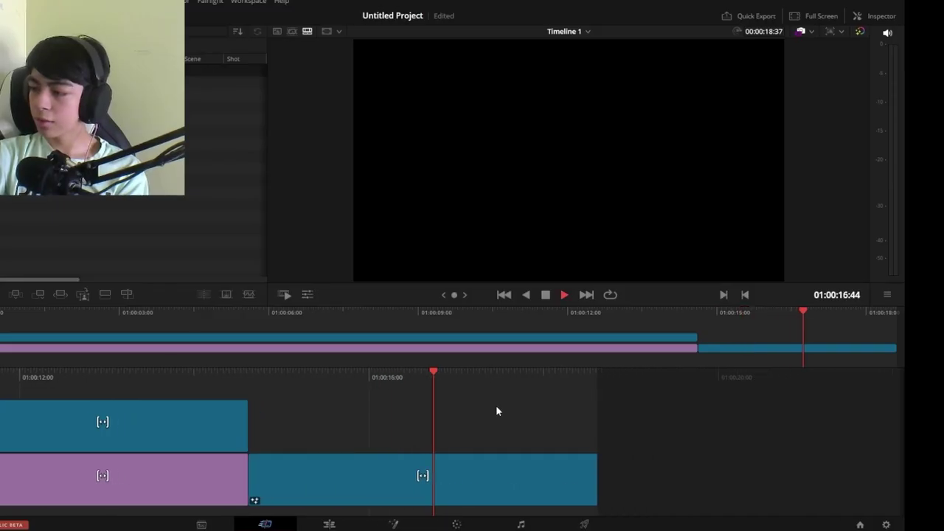
# Open the new composition in Fusion and bring ProtoV2.lua from File Explorer into its node graph to install the plugin.
pyautogui.press('space')
pyautogui.click(449, 478)
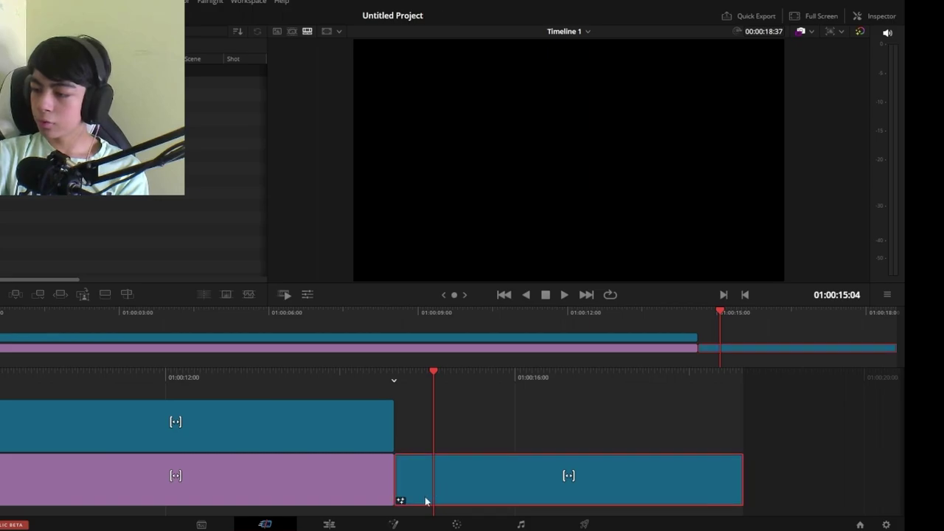
pyautogui.click(395, 525)
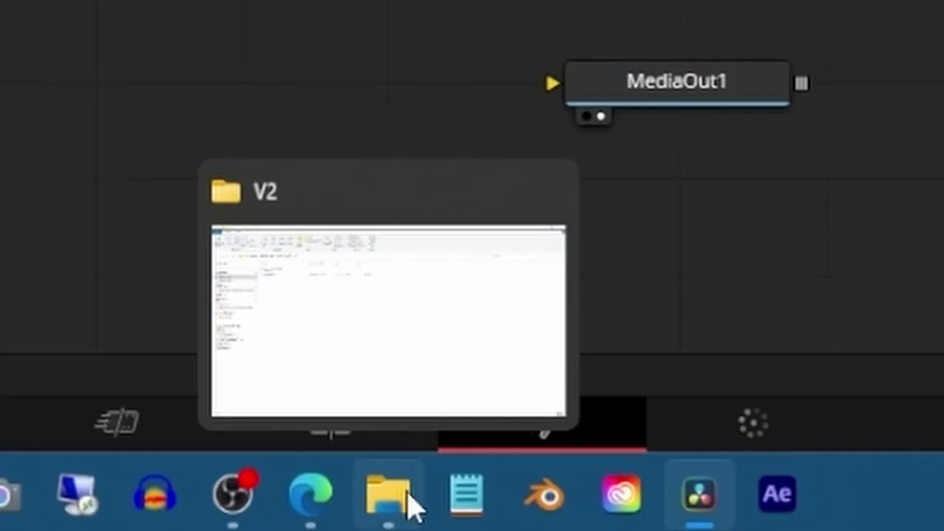
pyautogui.click(354, 530)
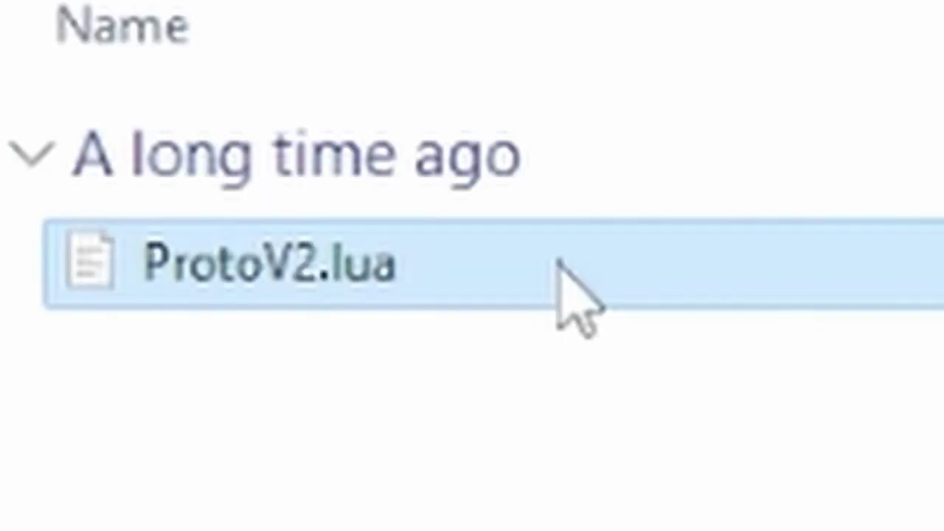
pyautogui.moveTo(568, 294); pyautogui.dragTo(334, 134)
pyautogui.moveTo(323, 188); pyautogui.dragTo(223, 357)
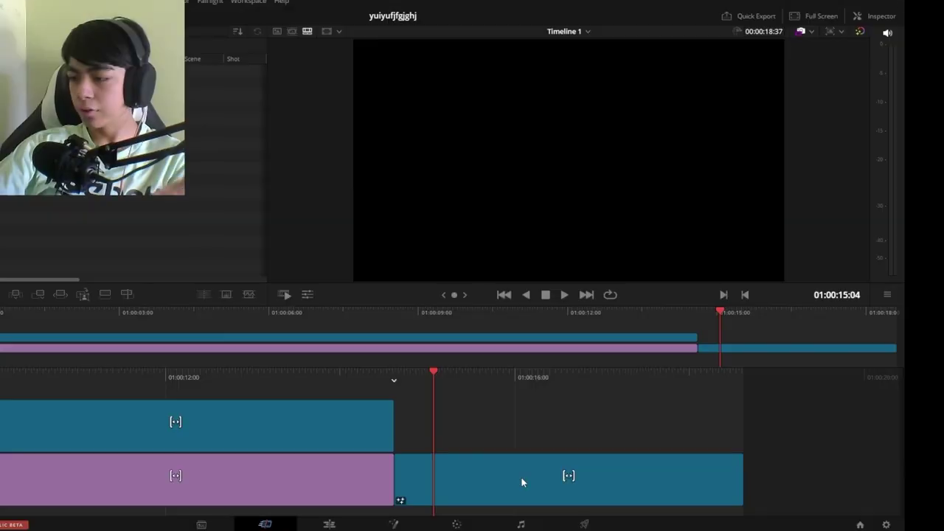
# Reopen the Fusion Composition, search the effects library for proto and select ProtoV2_Effect.
pyautogui.click(521, 476)
pyautogui.click(393, 524)
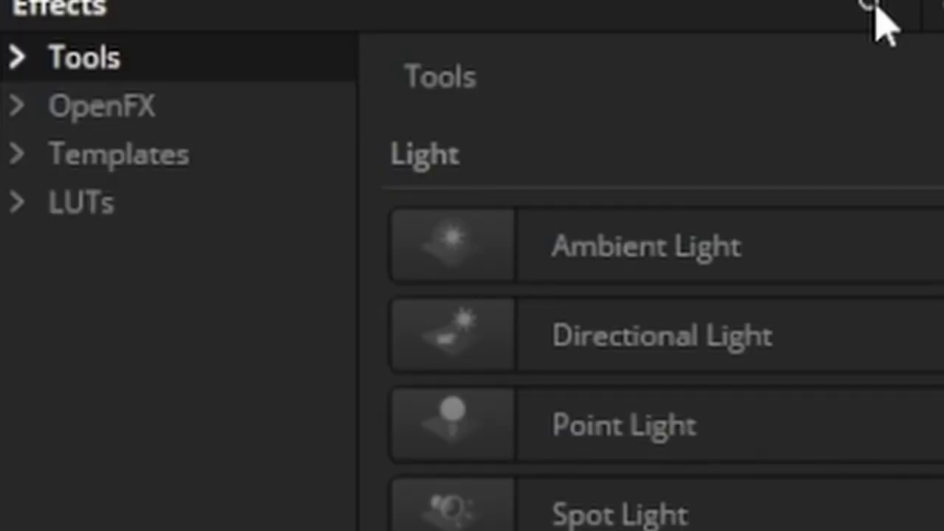
pyautogui.click(96, 31)
pyautogui.write('proto')
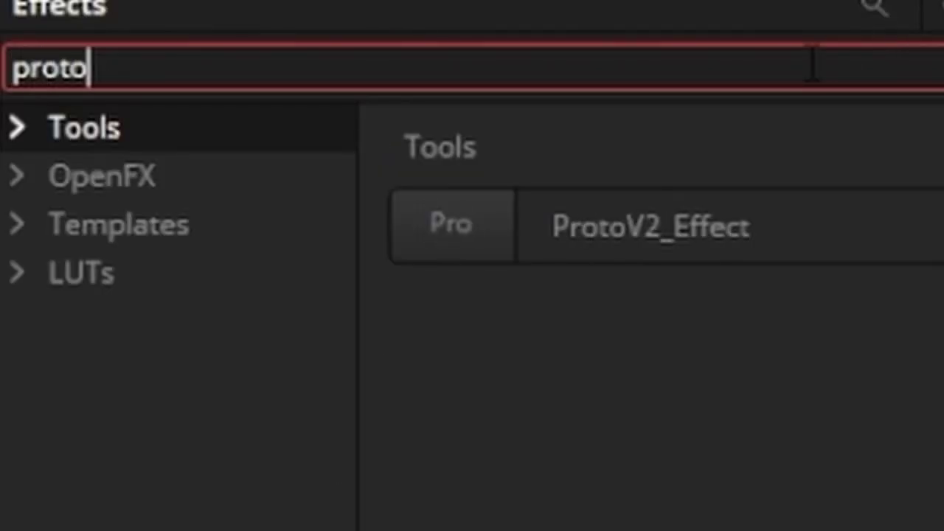
pyautogui.click(701, 213)
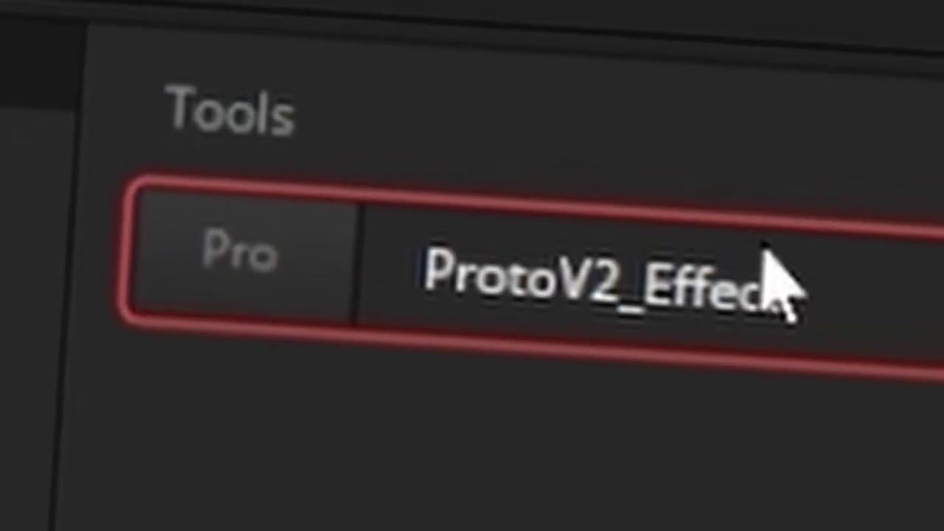
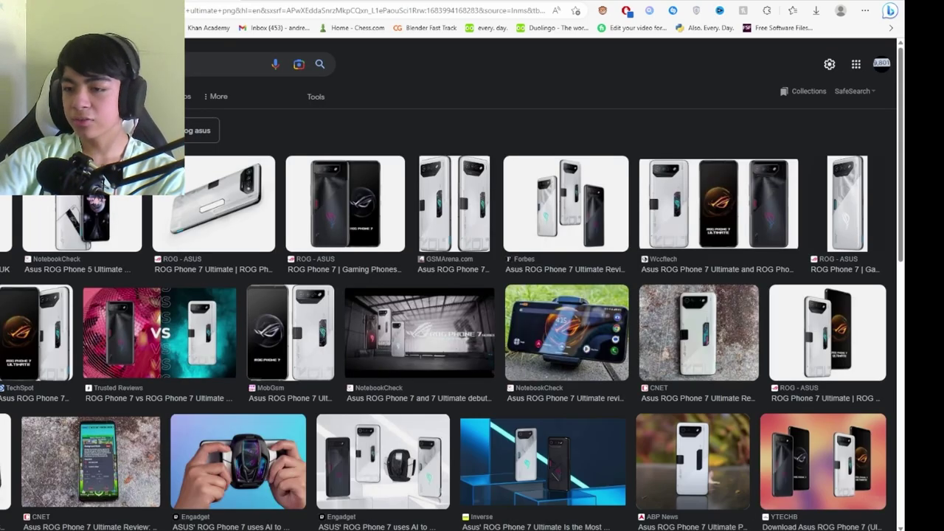
# Open the transparent ROG Phone 7 Ultimate image from the browser's image results and save it as phone 1.png.
pyautogui.click(641, 339)
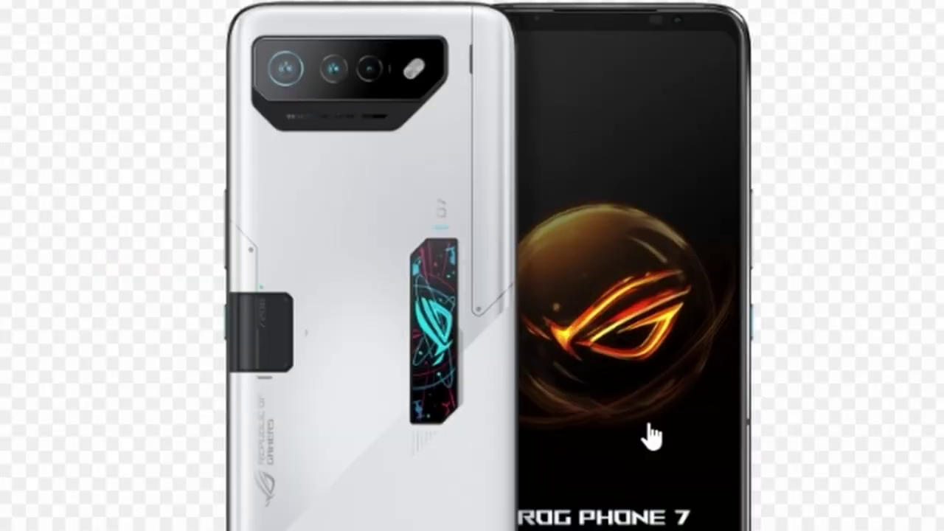
pyautogui.rightClick(488, 356)
pyautogui.click(711, 325)
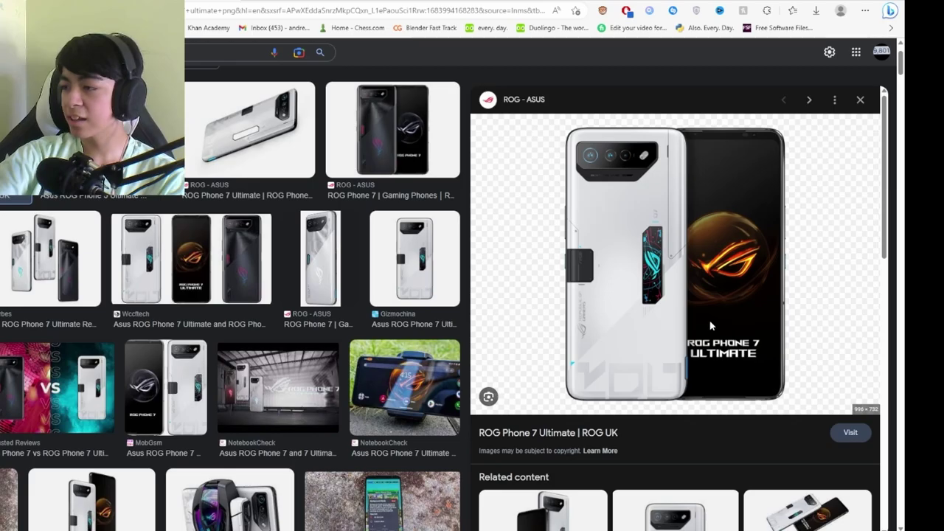
# Search images for "iphone 14 pro max back png image" and save the transparent purple phone picture as phone 2.png.
pyautogui.click(221, 52)
pyautogui.write('in')
pyautogui.press('BackSpace')
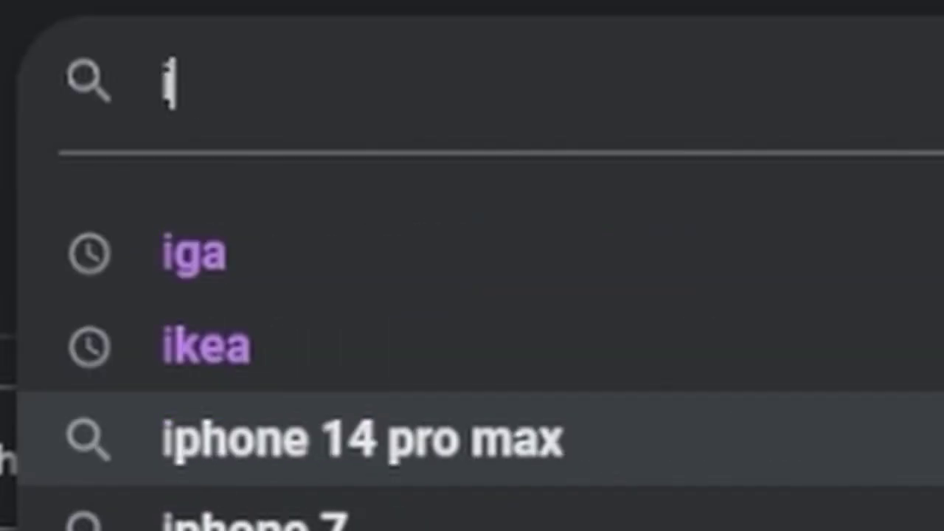
pyautogui.write('phone 14 pro max')
pyautogui.press('Return')
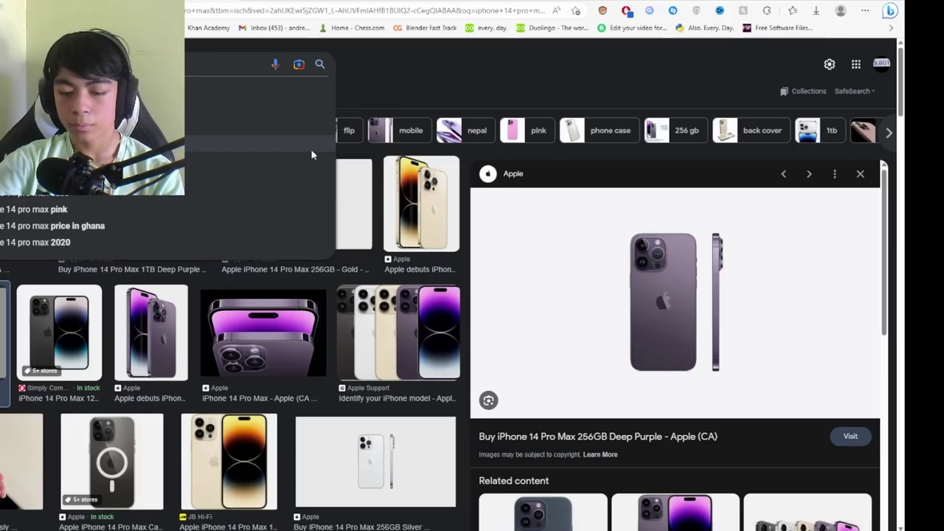
pyautogui.write('back png image')
pyautogui.press('Return')
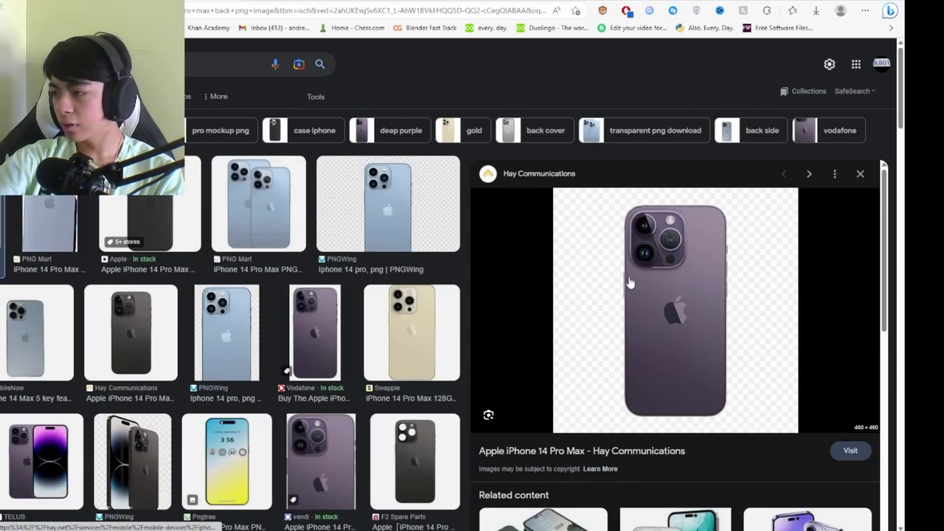
pyautogui.rightClick(638, 319)
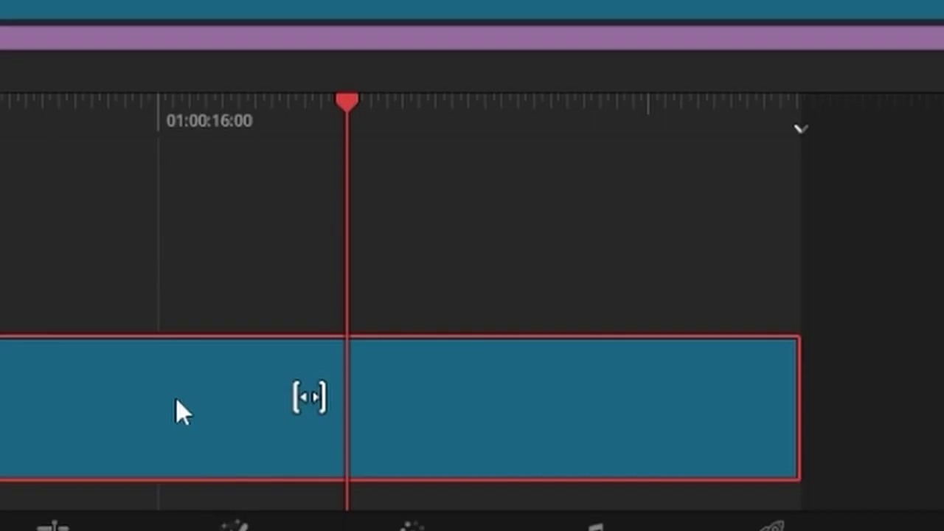
# Clear the Fusion Composition from the timeline and stack phone 1.png above phone 2.png right after the existing clips.
pyautogui.hotkey('ctrl', 'z')
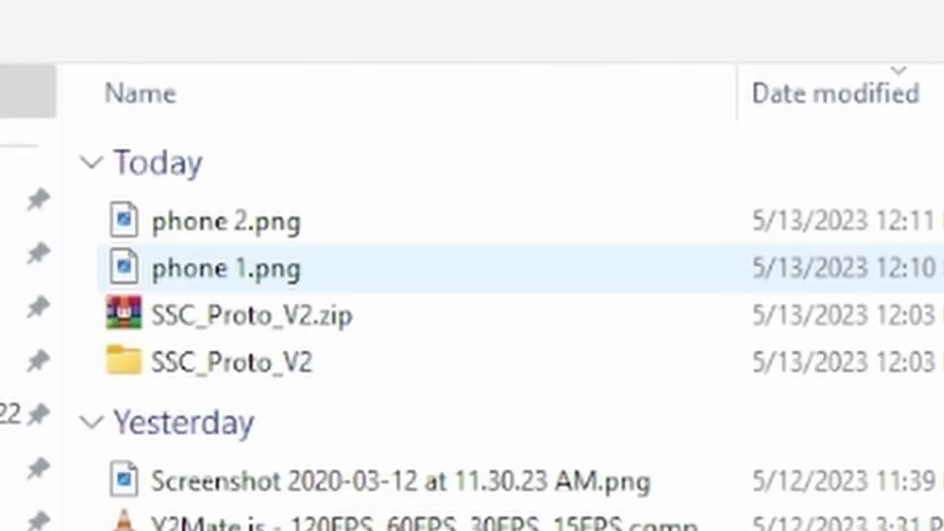
pyautogui.click(226, 268)
pyautogui.keyDown('shift'); pyautogui.click(226, 222); pyautogui.keyUp('shift')
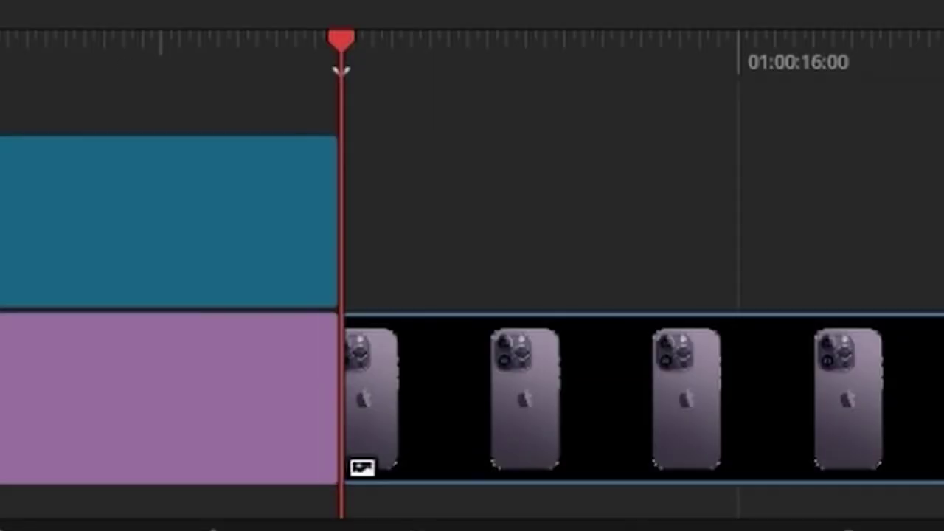
pyautogui.moveTo(885, 243); pyautogui.dragTo(340, 236)
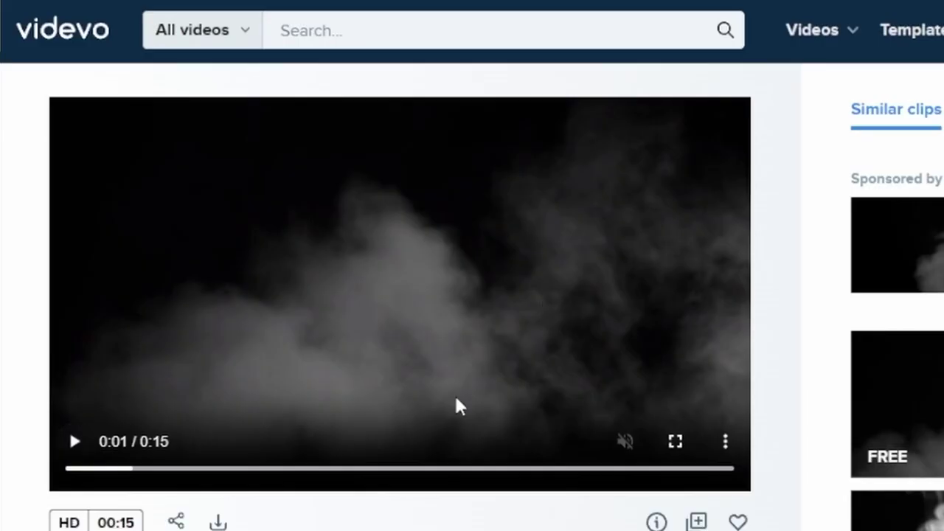
# Preview and download the smoke clip from Videvo, then select it in Resolve for placement above the phone clips.
pyautogui.click(77, 444)
pyautogui.click(725, 442)
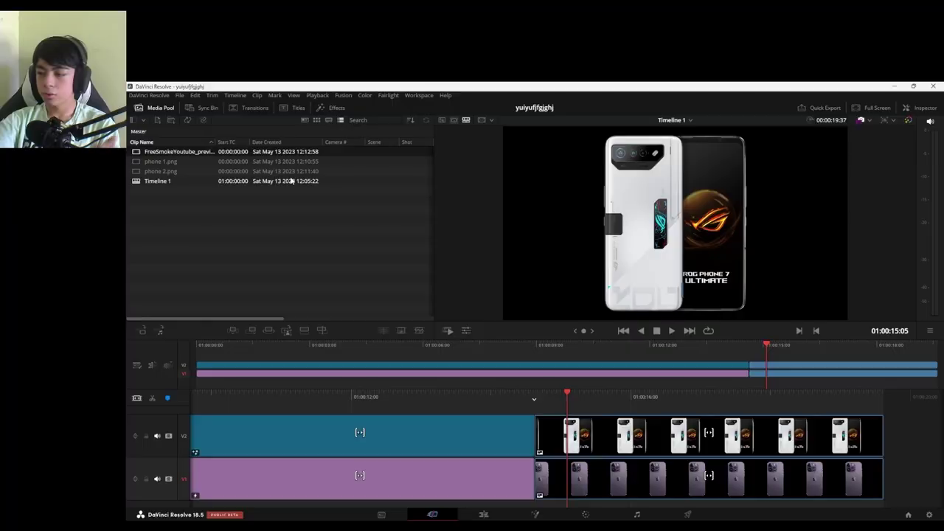
pyautogui.click(219, 451)
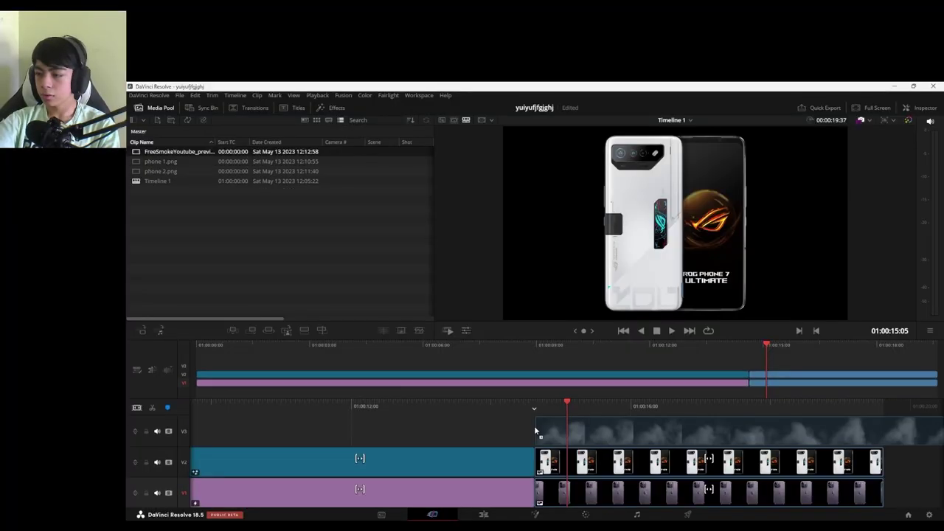
# On the Edit page, raise the phone clips one track, place the smoke clip beneath them and trim off its excess.
pyautogui.hotkey('shift', '4')
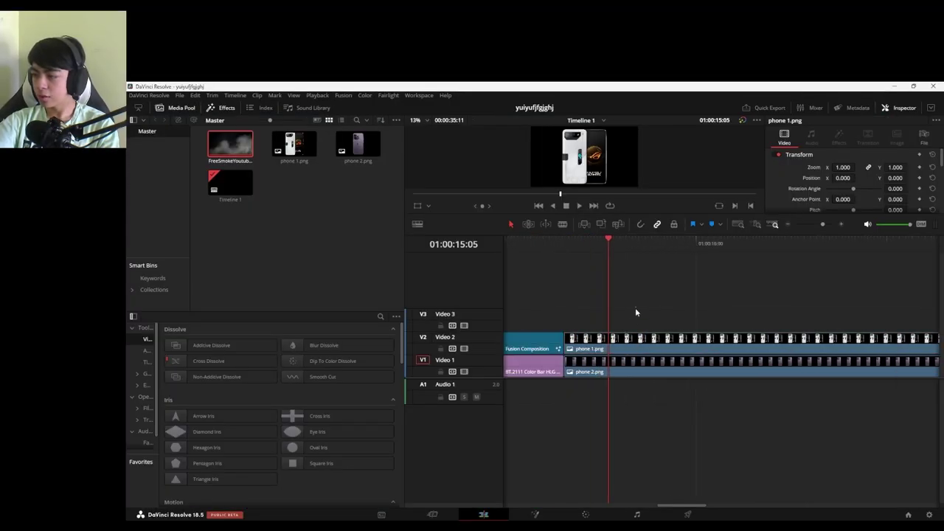
pyautogui.moveTo(612, 379); pyautogui.dragTo(626, 278)
pyautogui.click(626, 278)
pyautogui.hotkey('ctrl', '-')
pyautogui.moveTo(752, 369); pyautogui.dragTo(646, 370)
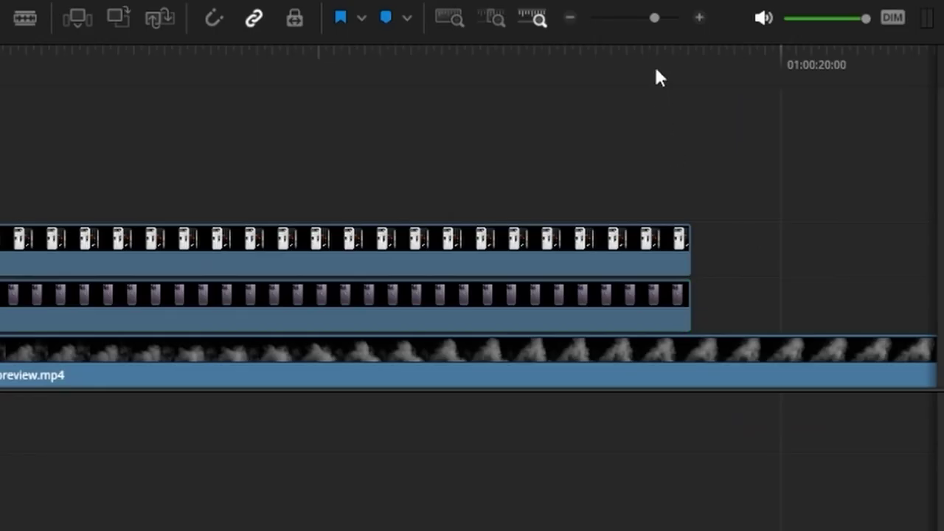
pyautogui.click(701, 374)
pyautogui.press('Delete')
# Combine the two phone clips and the smoke clip into a new Fusion clip.
pyautogui.hotkey('ctrl', 'a')
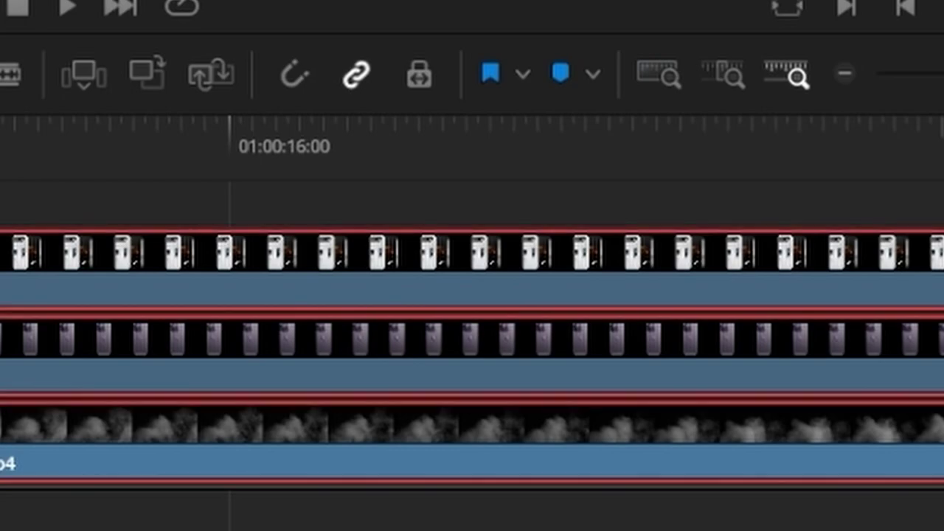
pyautogui.rightClick(310, 388)
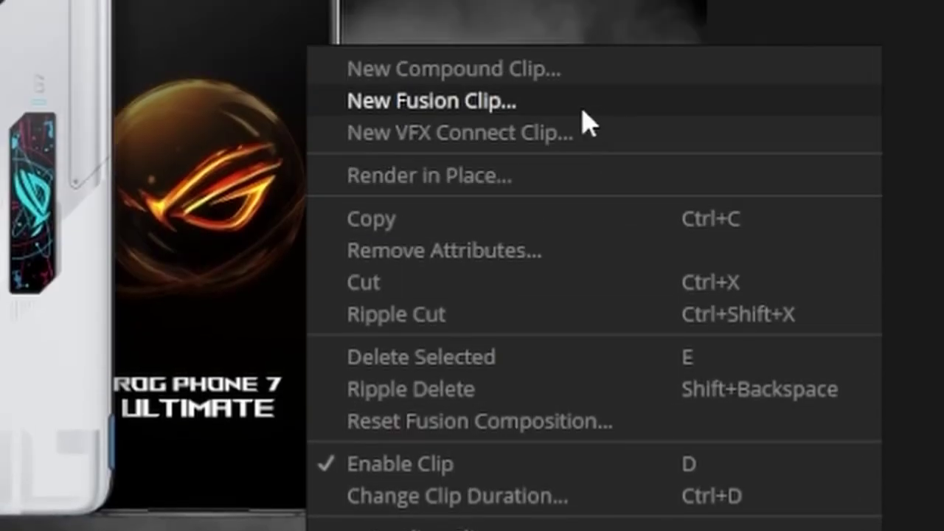
pyautogui.click(584, 112)
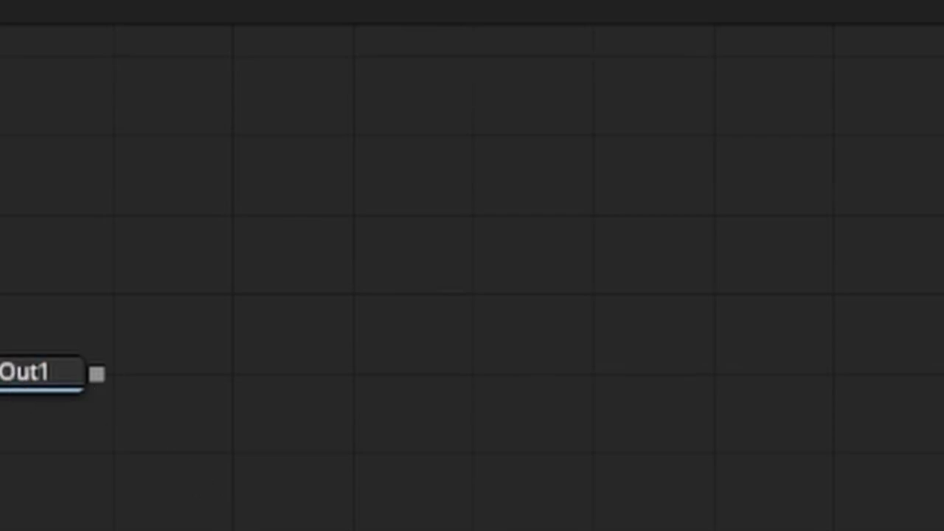
# Rename the Fusion media nodes as smoke, iphone14promax and rogphone.
pyautogui.moveTo(340, 484); pyautogui.dragTo(426, 418)
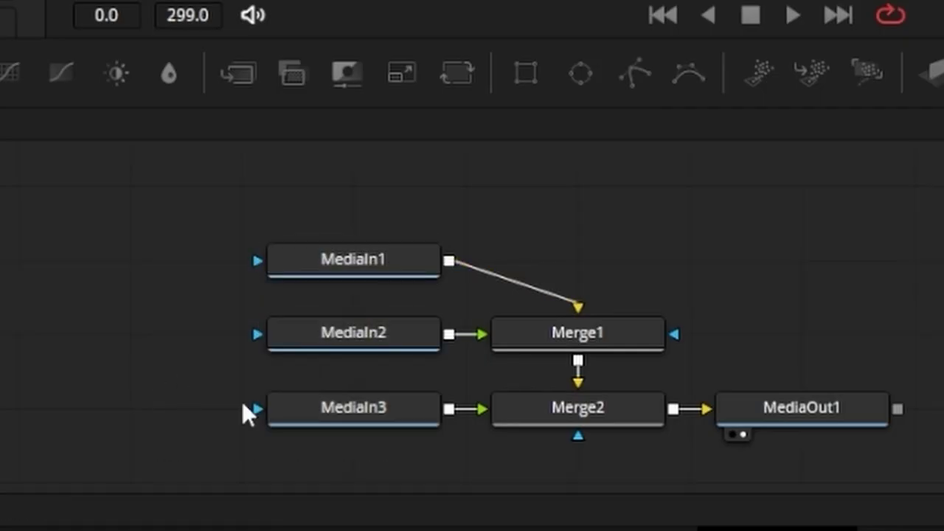
pyautogui.rightClick(360, 407)
pyautogui.click(422, 154)
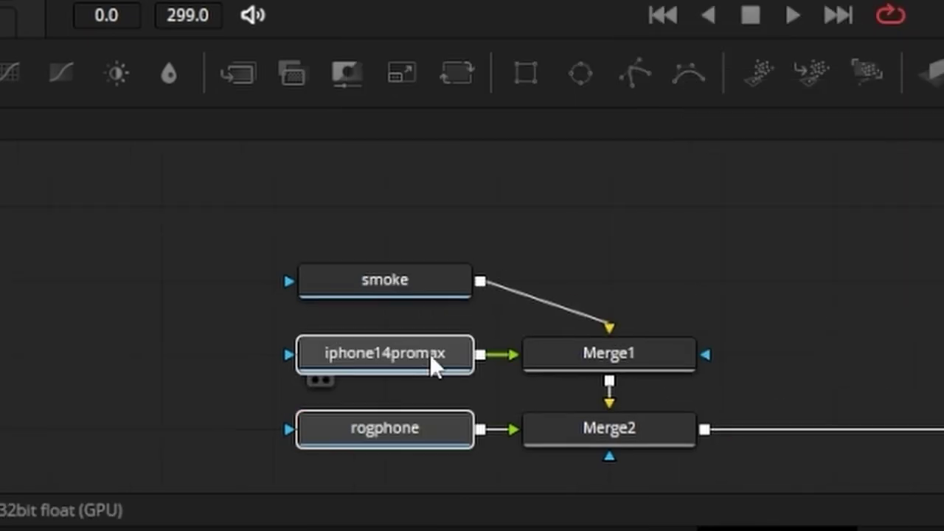
# Make room beside the iphone14promax and rogphone nodes and insert a Transform node between each phone and its Merge.
pyautogui.moveTo(432, 358); pyautogui.dragTo(209, 358)
pyautogui.click(81, 137)
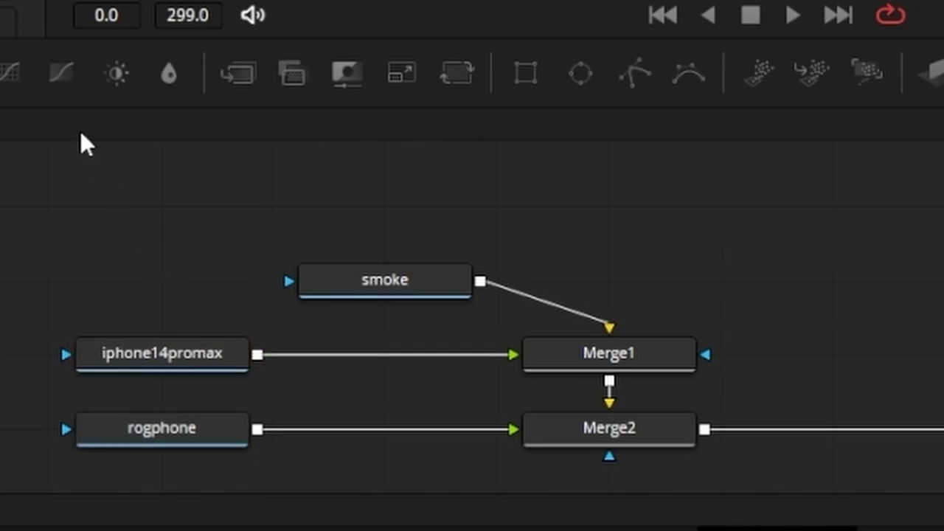
pyautogui.moveTo(457, 74); pyautogui.dragTo(364, 436)
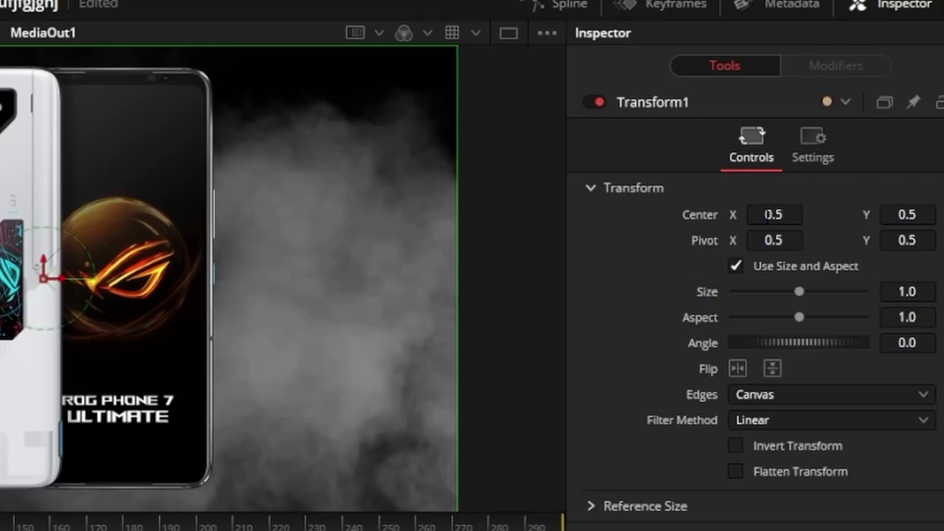
# Shift the iPhone to the right side of the frame, and set the ROG phone's Center X to 0.242 and Size to 0.947.
pyautogui.moveTo(770, 214); pyautogui.dragTo(819, 215)
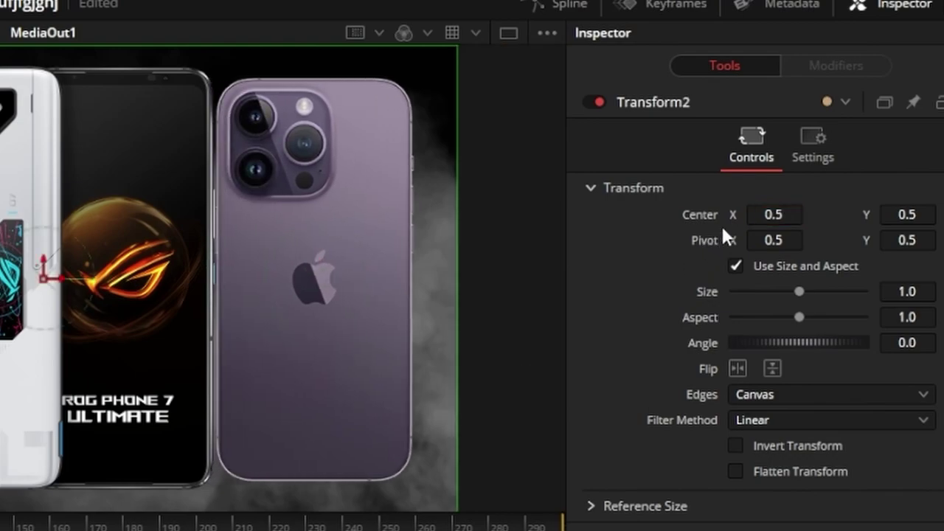
pyautogui.moveTo(773, 214); pyautogui.dragTo(730, 214)
pyautogui.moveTo(907, 291); pyautogui.dragTo(921, 270)
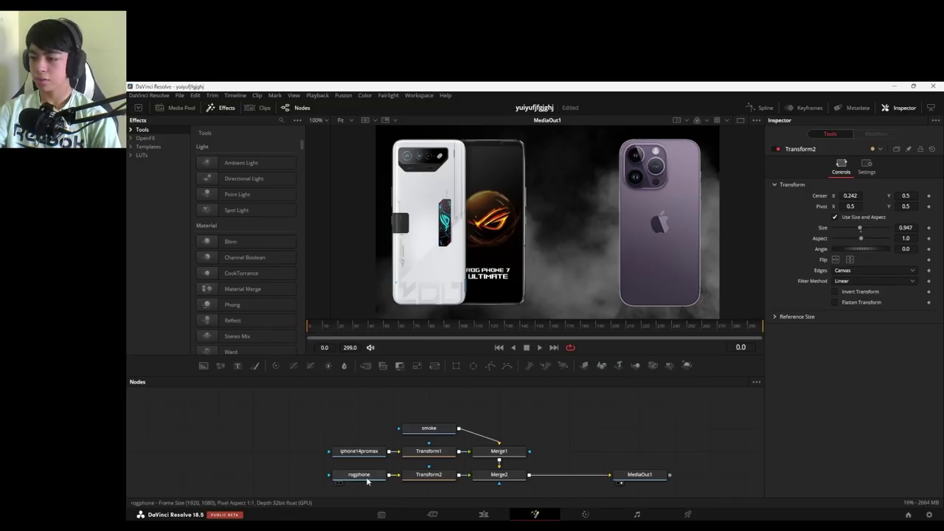
# Add a Polygon mask and connect it to the rogphone node.
pyautogui.click(366, 481)
pyautogui.scroll(5, 464, 205)
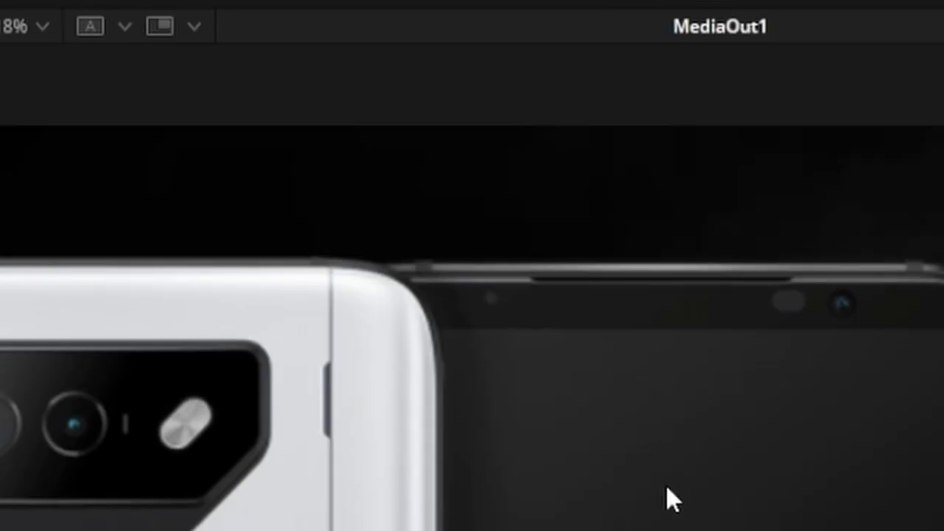
pyautogui.scroll(-5, 528, 231)
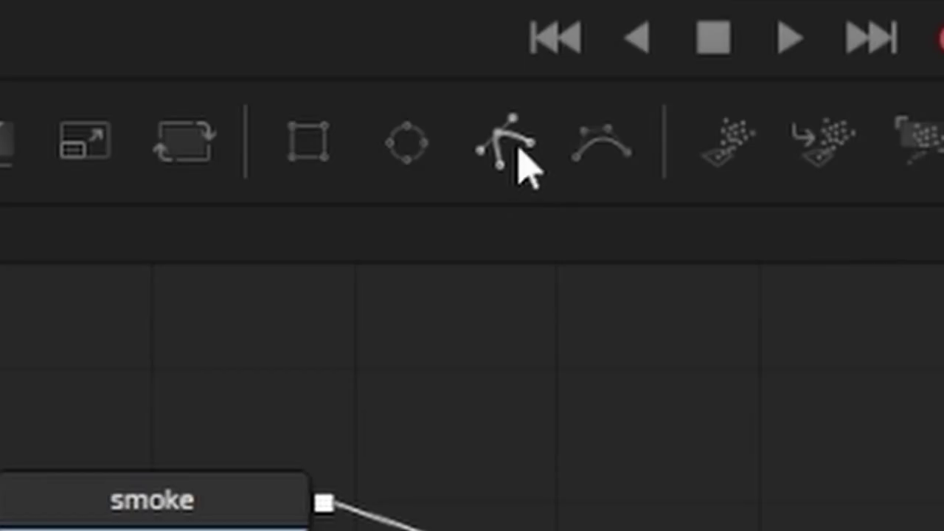
pyautogui.moveTo(523, 165); pyautogui.dragTo(261, 417)
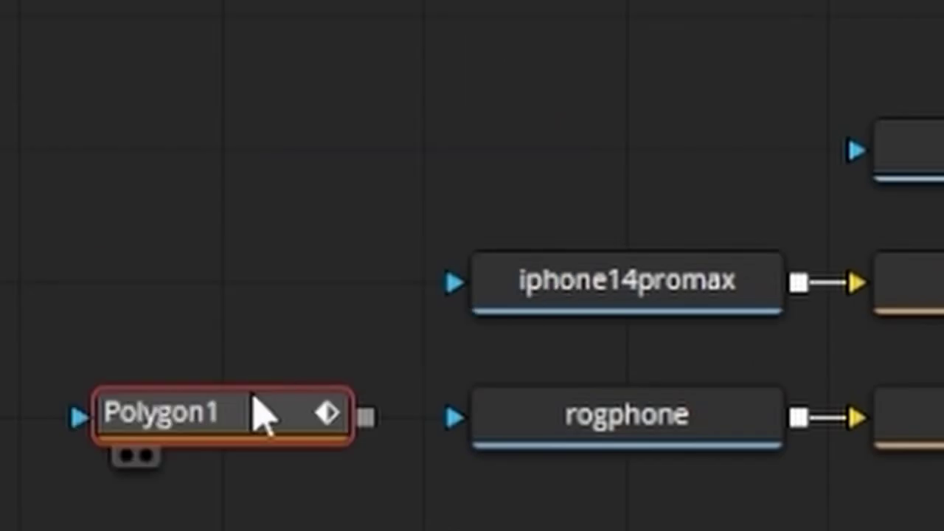
pyautogui.click(606, 427)
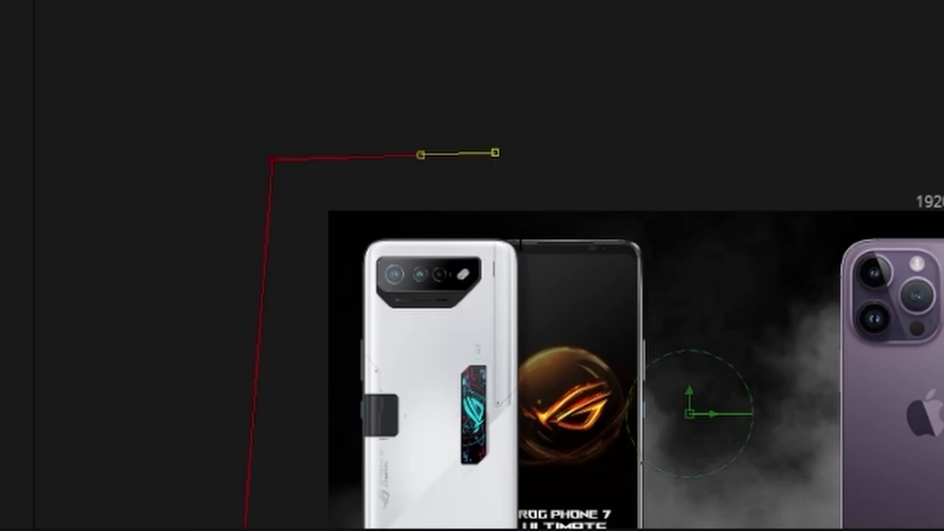
# Trace the polygon mask around the white rear-facing ROG phone, following its edge against the phone behind it.
pyautogui.scroll(5, 424, 291)
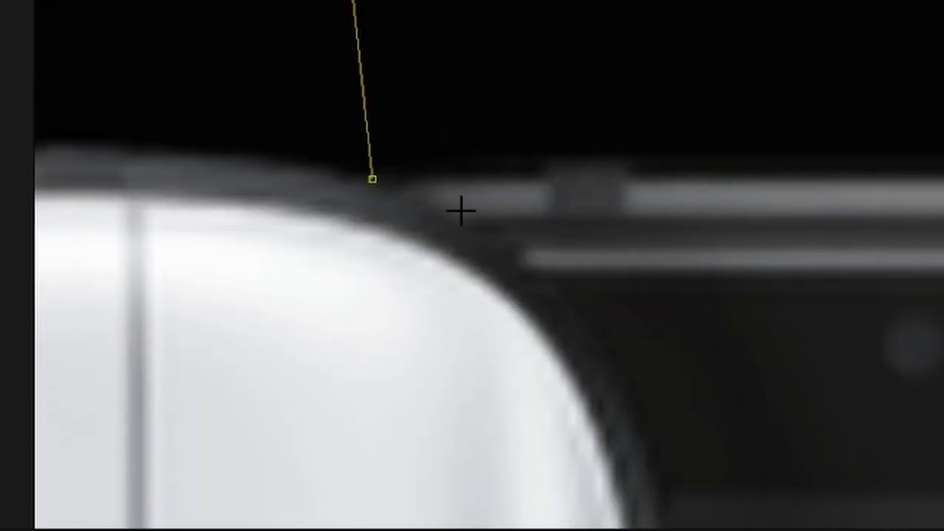
pyautogui.scroll(-5, 656, 469)
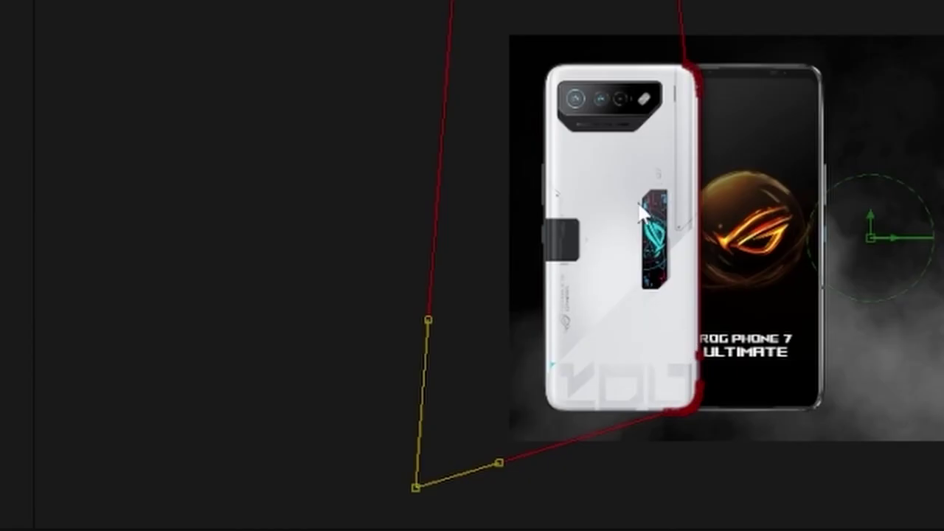
pyautogui.scroll(6, 435, 481)
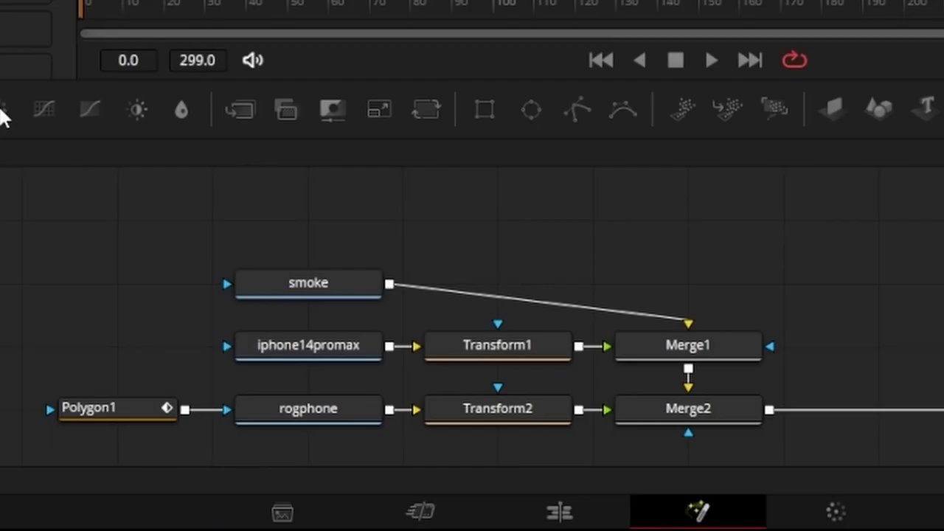
# Insert a Color Corrector and a Glow node between smoke and Merge1, keeping the node rows aligned.
pyautogui.moveTo(4, 110); pyautogui.dragTo(490, 302)
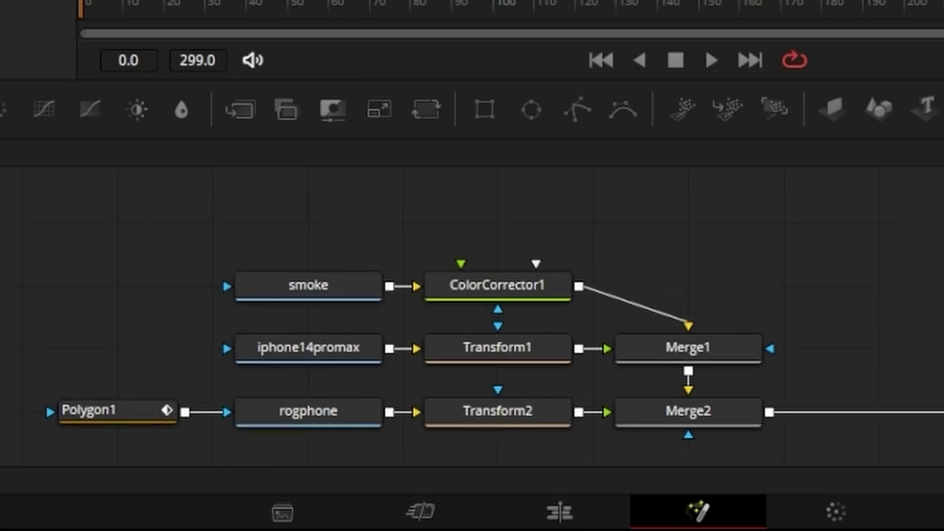
pyautogui.moveTo(716, 268); pyautogui.dragTo(642, 312)
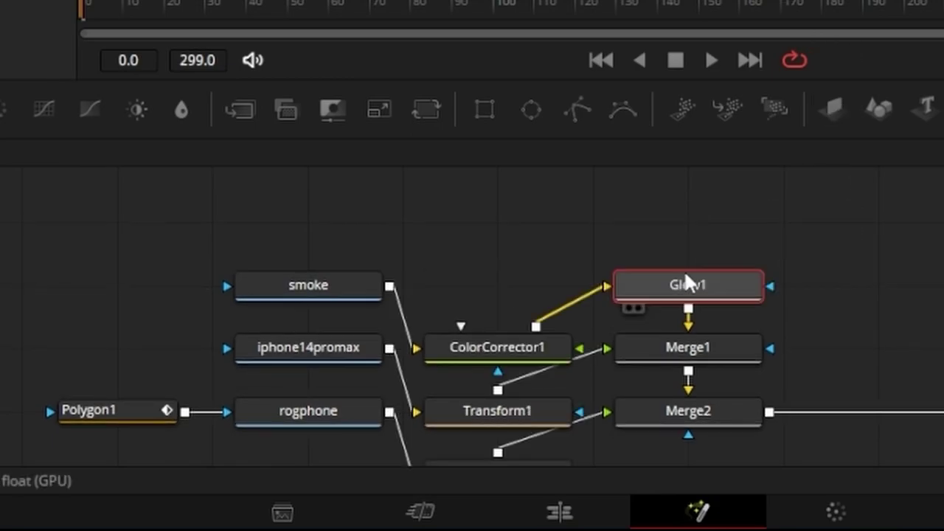
pyautogui.moveTo(548, 288); pyautogui.dragTo(497, 448)
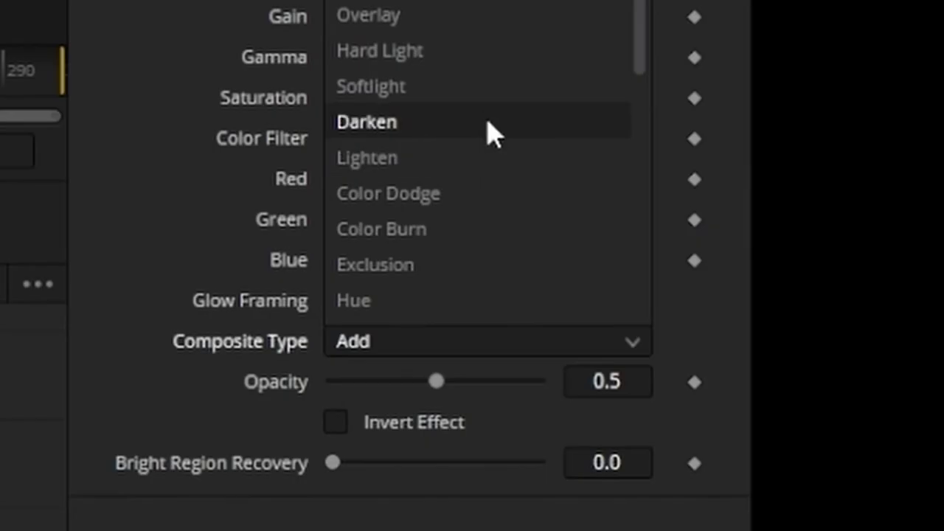
# Set the Glow's Composite Type to Screen, Shine Threshold to 0.457, Spread to 1.15 and Gain to 1.055.
pyautogui.click(439, 2)
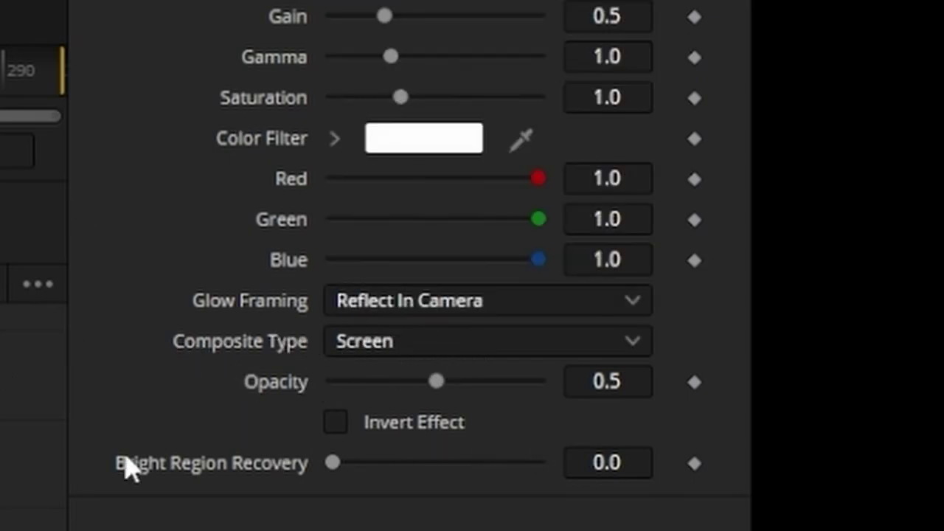
pyautogui.moveTo(407, 105); pyautogui.dragTo(430, 238)
pyautogui.moveTo(384, 458); pyautogui.dragTo(463, 463)
# Move the smoke, ColorCorrector1 and Glow1 nodes up one row and duplicate the chain.
pyautogui.moveTo(632, 407); pyautogui.dragTo(432, 432)
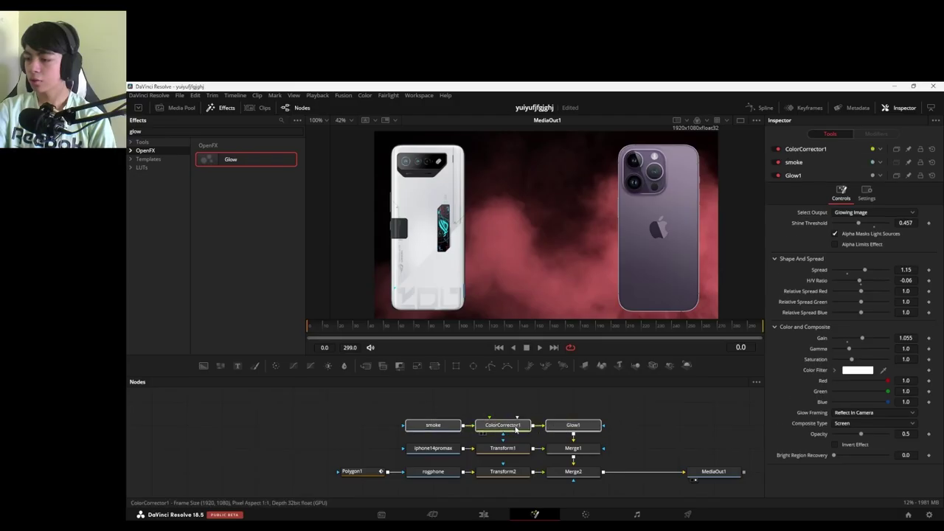
pyautogui.click(503, 401)
pyautogui.moveTo(641, 396); pyautogui.dragTo(442, 411)
pyautogui.hotkey('ctrl', 'c')
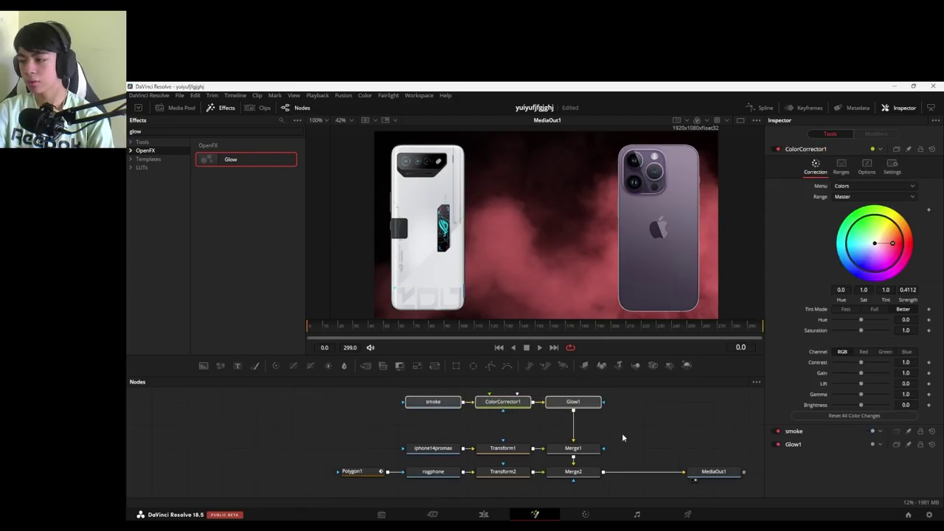
pyautogui.hotkey('ctrl', 'v')
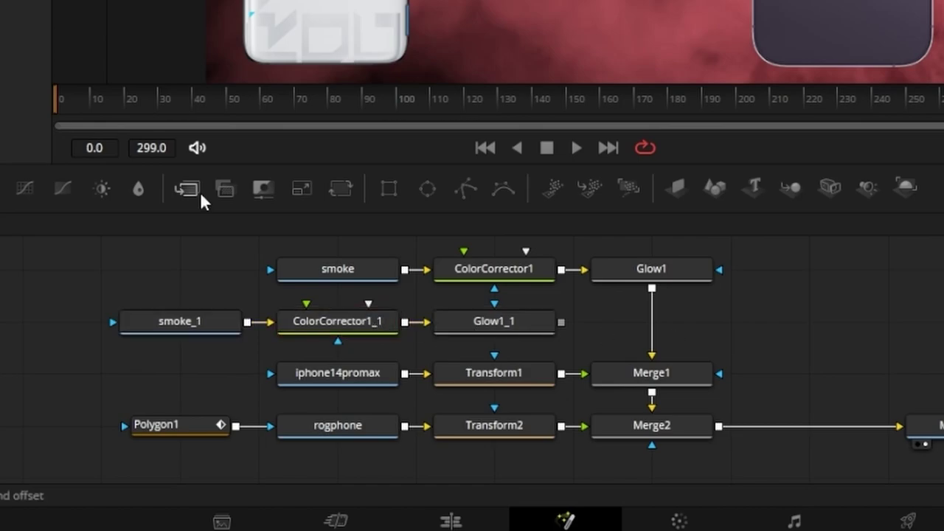
# Add a standalone Merge node for the two smoke chains and detach Glow1 from Merge1.
pyautogui.moveTo(201, 198); pyautogui.dragTo(756, 323)
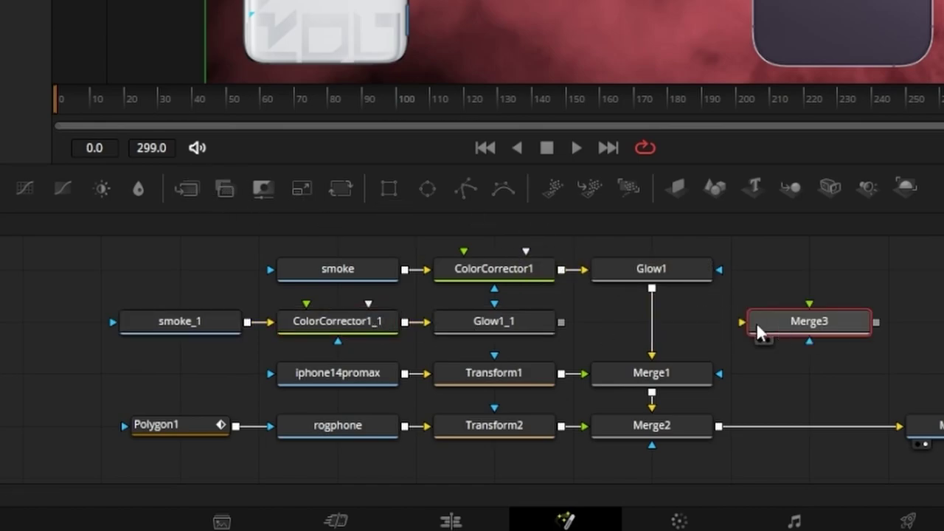
pyautogui.moveTo(270, 230); pyautogui.dragTo(674, 243)
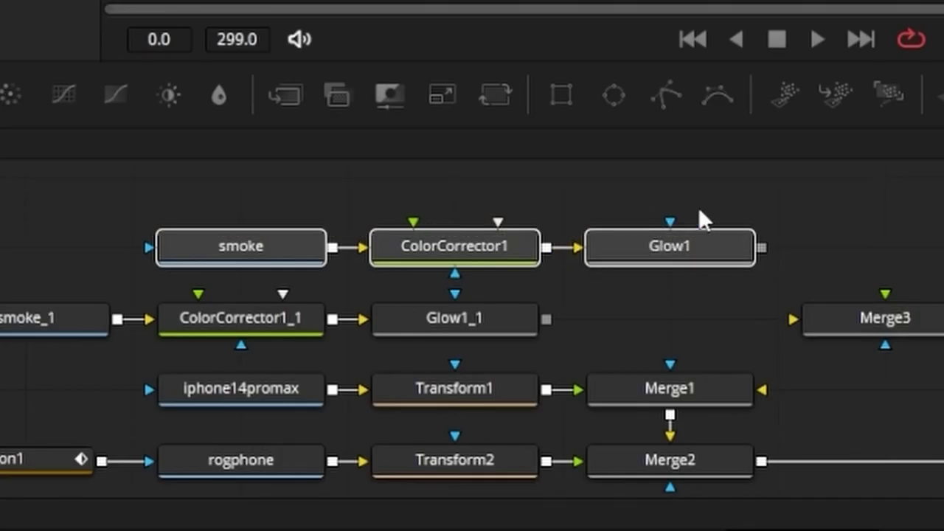
pyautogui.moveTo(89, 295); pyautogui.dragTo(465, 326)
pyautogui.click(735, 301)
# Connect Glow1 to Merge3's foreground and Glow1_1 to its background, then feed Merge3 into Merge1's background.
pyautogui.moveTo(761, 248); pyautogui.dragTo(793, 310)
pyautogui.moveTo(546, 319); pyautogui.dragTo(639, 308)
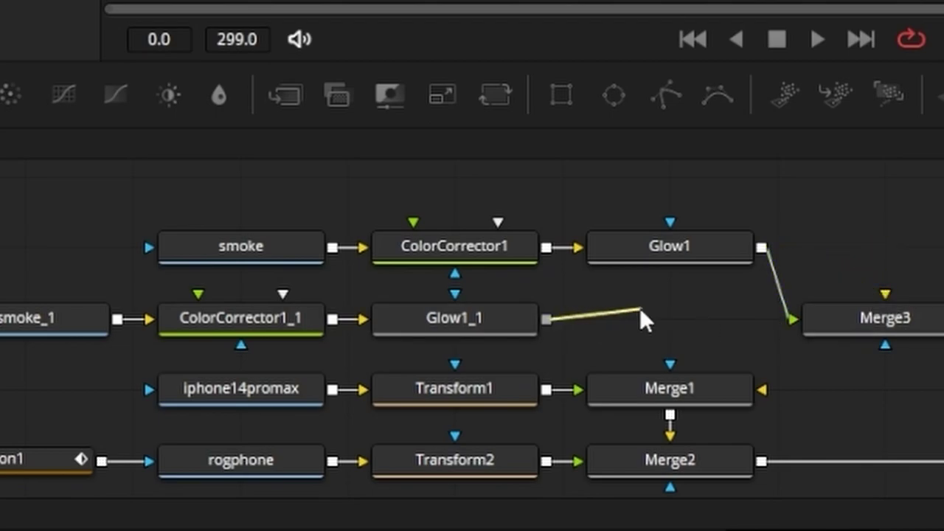
pyautogui.moveTo(877, 278); pyautogui.dragTo(883, 299)
pyautogui.moveTo(819, 328); pyautogui.dragTo(686, 328)
pyautogui.moveTo(761, 319); pyautogui.dragTo(767, 389)
# Insert a Merge node after ColorCorrector1 and another after Glow1_1, and go through their apply mode options.
pyautogui.moveTo(115, 233); pyautogui.dragTo(326, 331)
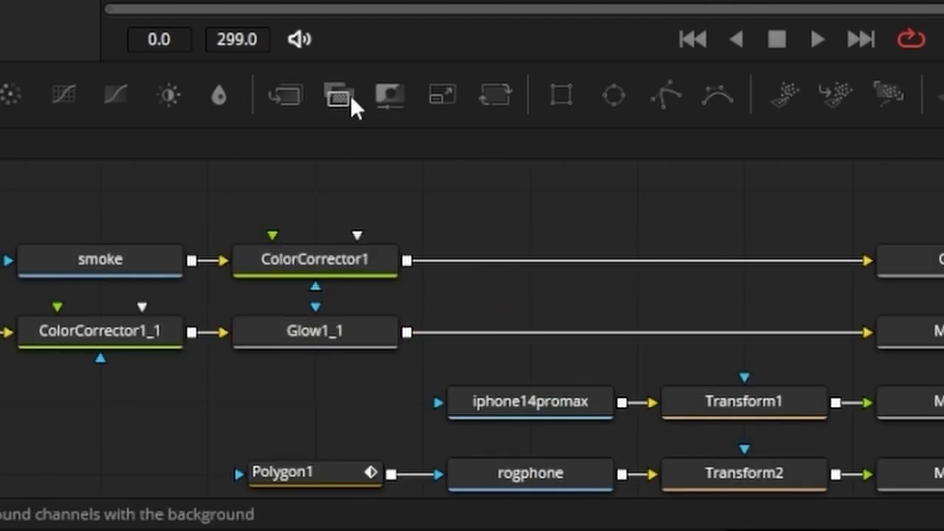
pyautogui.moveTo(346, 98); pyautogui.dragTo(526, 332)
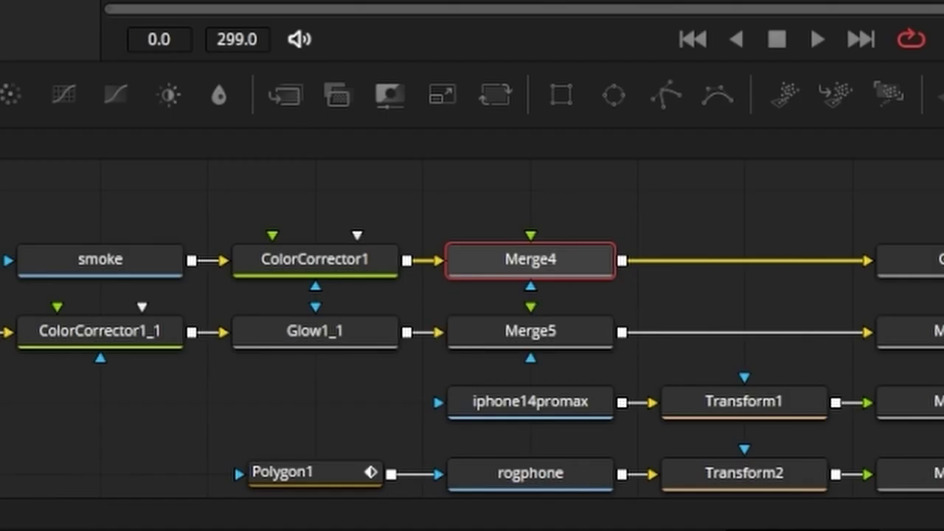
pyautogui.click(411, 131)
pyautogui.scroll(-8, 467, 211)
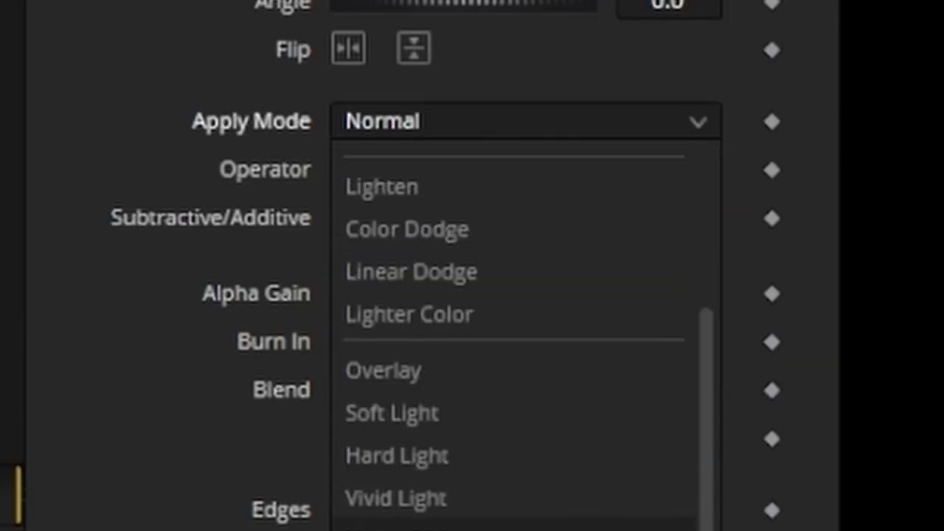
pyautogui.scroll(8, 523, 332)
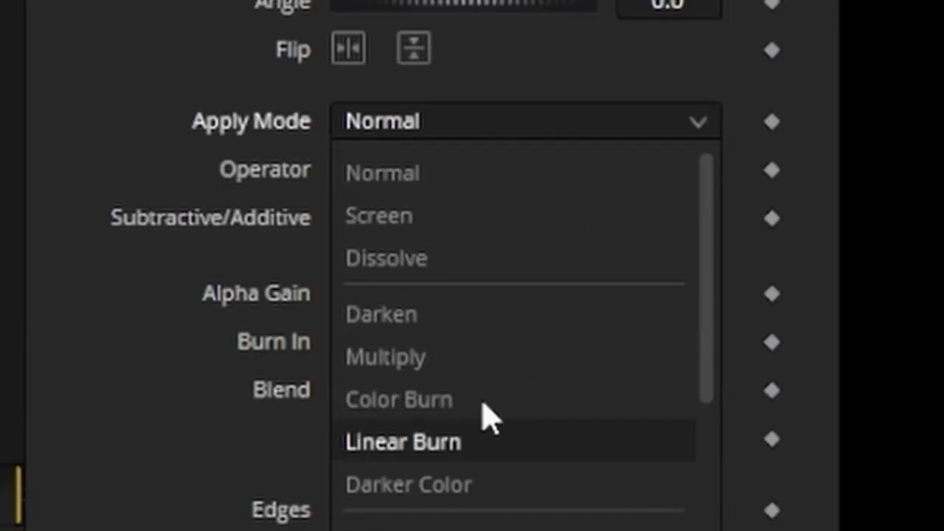
pyautogui.click(389, 184)
pyautogui.click(408, 134)
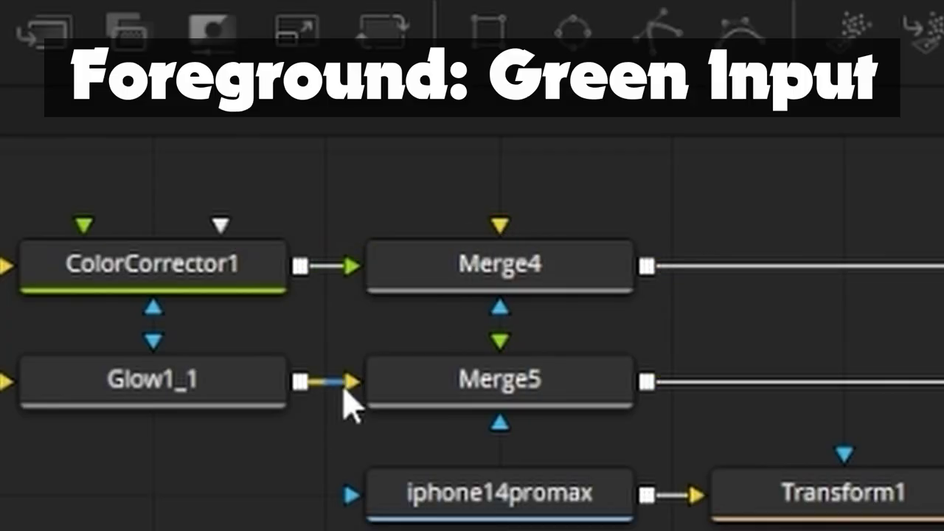
# Route both smoke chains into the foregrounds of Merge4 and Merge5, and connect a new Background node to both backgrounds.
pyautogui.moveTo(349, 402); pyautogui.dragTo(500, 341)
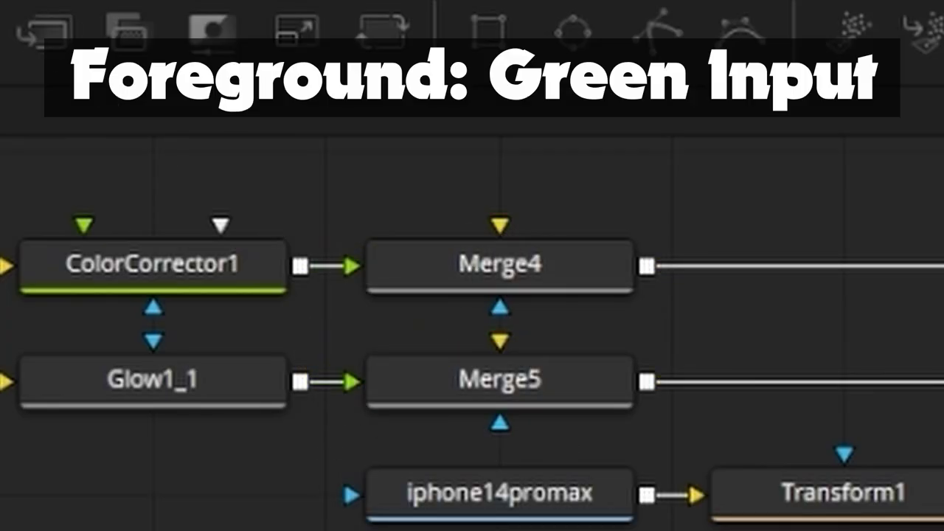
pyautogui.moveTo(1, 169); pyautogui.dragTo(103, 427)
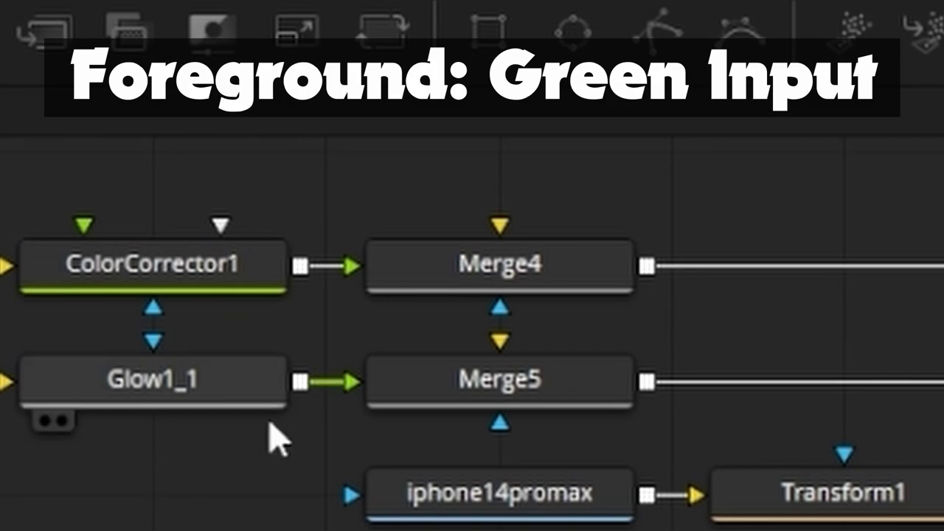
pyautogui.hotkey('ctrl', 'z')
pyautogui.moveTo(360, 403); pyautogui.dragTo(531, 362)
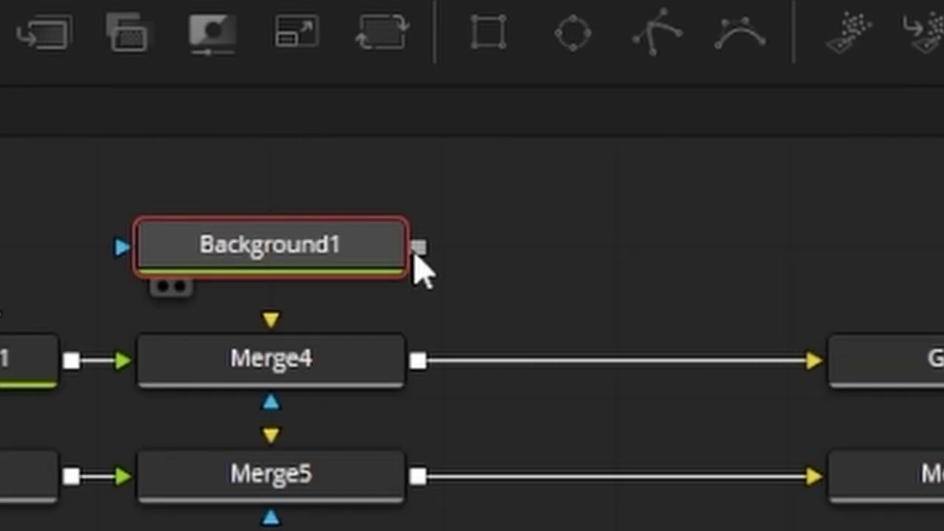
pyautogui.moveTo(417, 247); pyautogui.dragTo(285, 472)
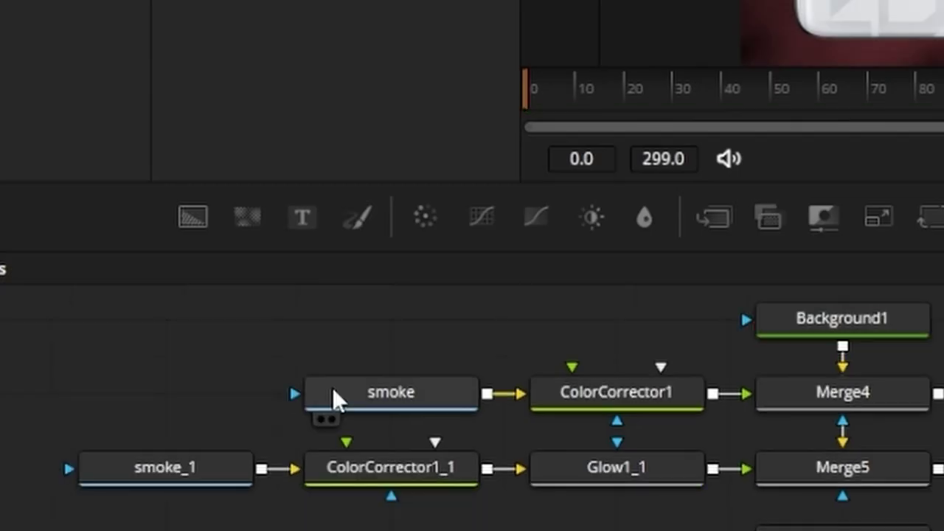
# Line up the smoke node directly above smoke_1 and open the smoke node's options.
pyautogui.moveTo(337, 393); pyautogui.dragTo(143, 392)
pyautogui.click(103, 343)
pyautogui.moveTo(100, 338); pyautogui.dragTo(184, 509)
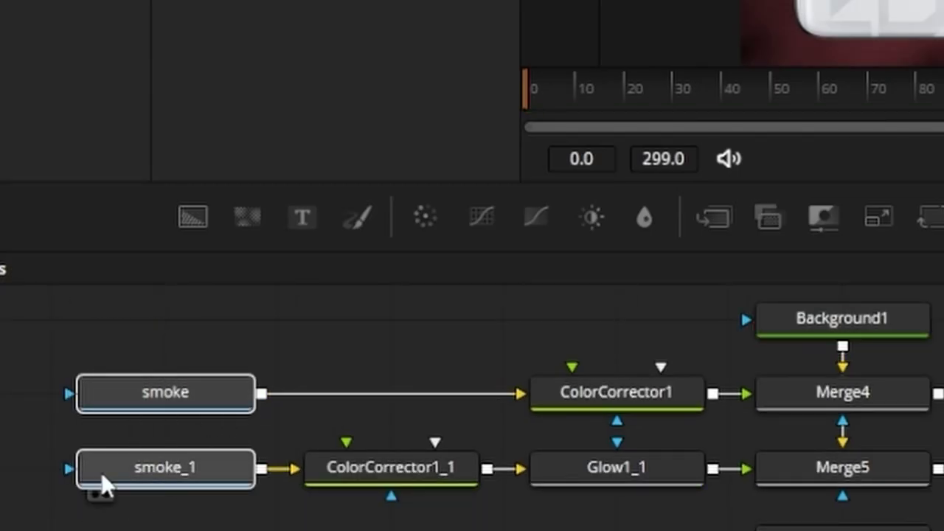
pyautogui.click(208, 514)
pyautogui.rightClick(183, 418)
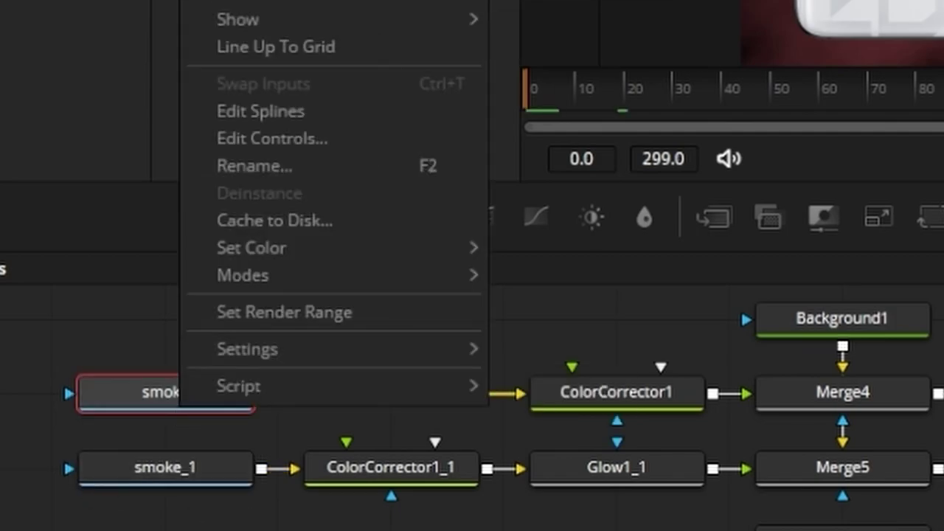
# Insert Transform nodes into the smoke branches, one after Merge4 and one after Merge5.
pyautogui.moveTo(148, 30); pyautogui.dragTo(257, 219)
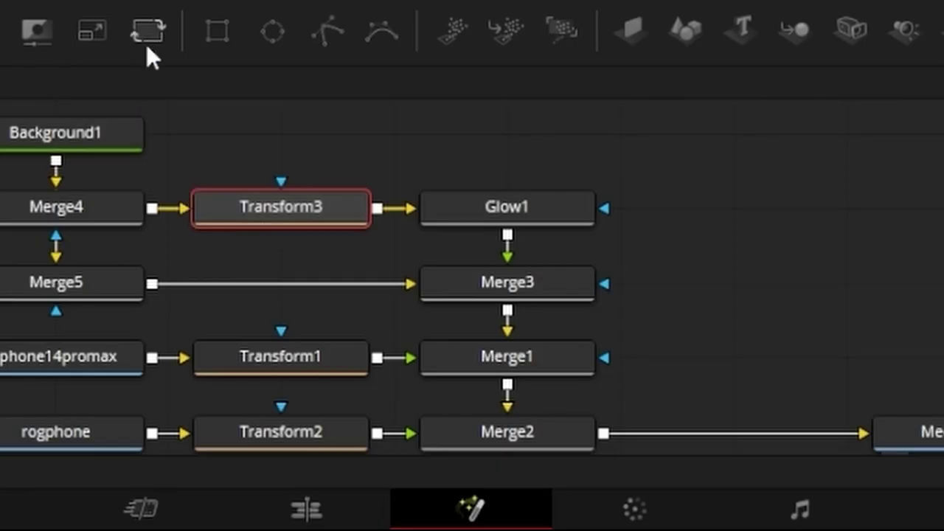
pyautogui.hotkey('ctrl', 'v')
# Go through Merge3's apply mode options and shift the second smoke's Master colour correction away from red toward green.
pyautogui.click(530, 295)
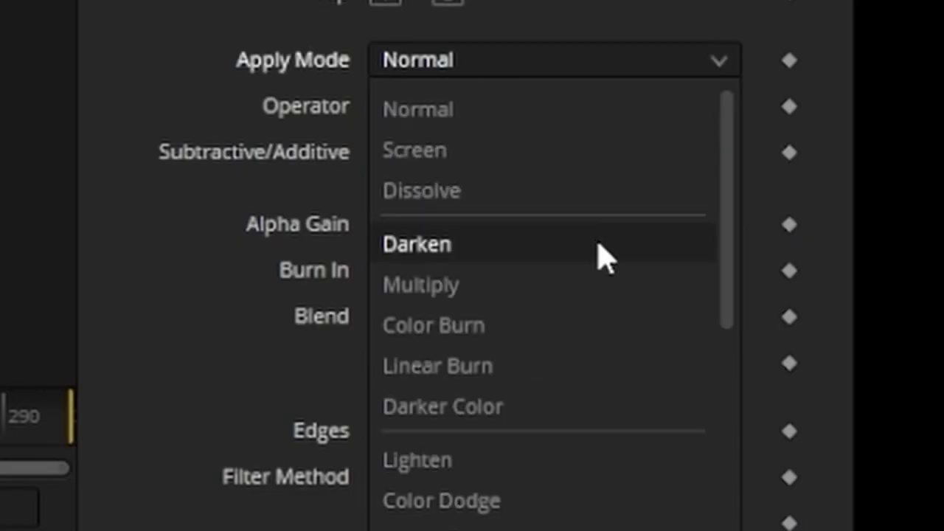
pyautogui.scroll(-5, 599, 259)
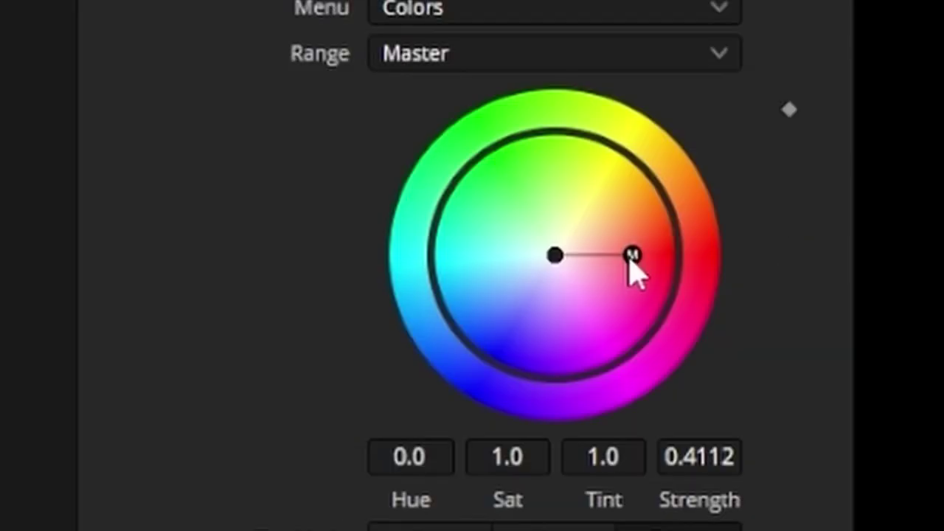
pyautogui.moveTo(630, 260); pyautogui.dragTo(599, 210)
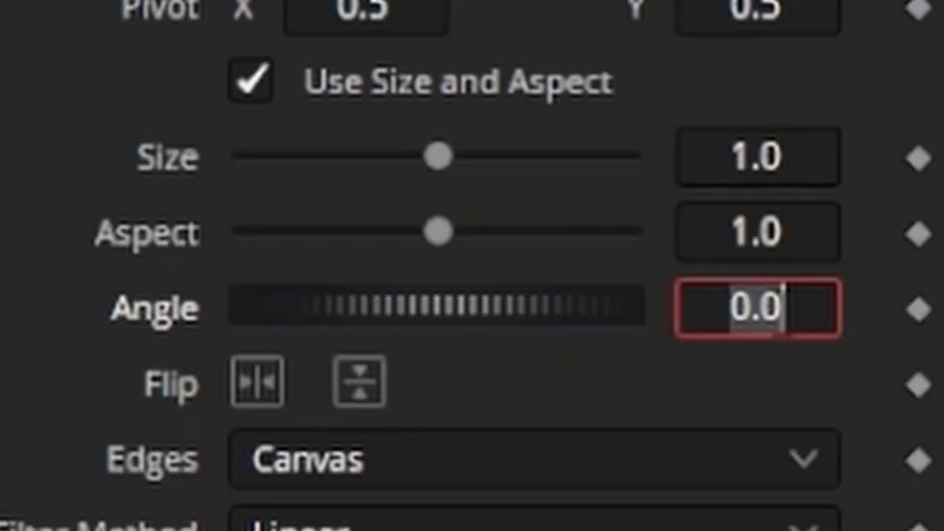
# Rotate the smoke with its Transform node by setting the angle to 180, and select Transform4.
pyautogui.press('BackSpace')
pyautogui.write('180')
pyautogui.press('Return')
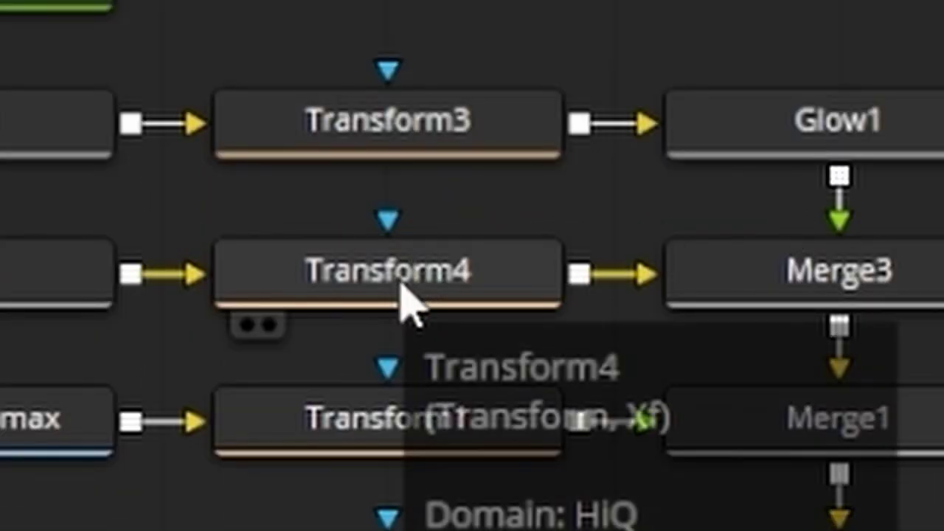
pyautogui.click(404, 295)
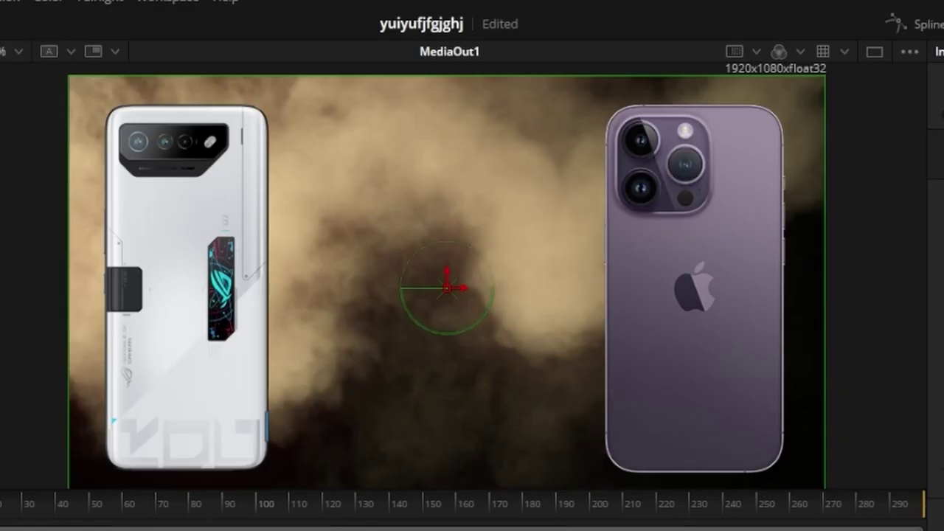
# Scale down the rotated red smoke and move it toward the upper-left corner behind the ROG phone.
pyautogui.click(735, 504)
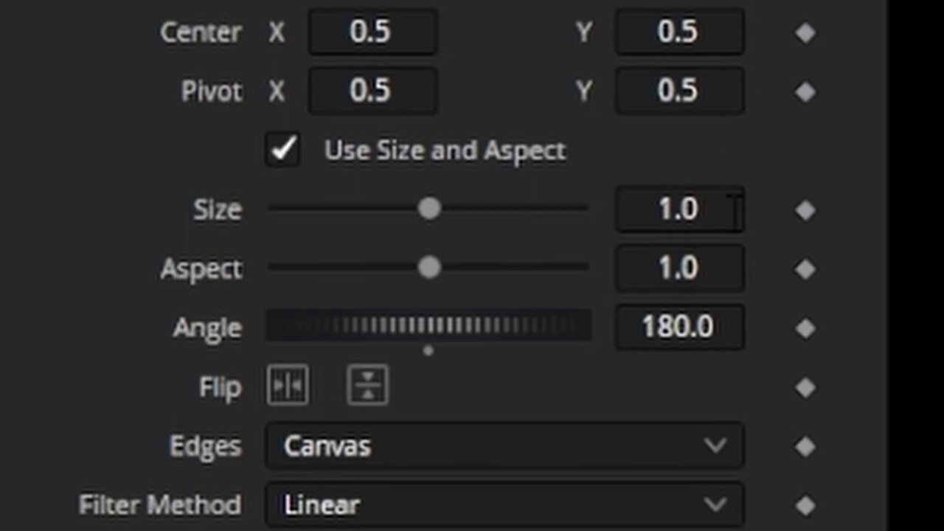
pyautogui.click(735, 206)
pyautogui.write('0.81')
pyautogui.press('Return')
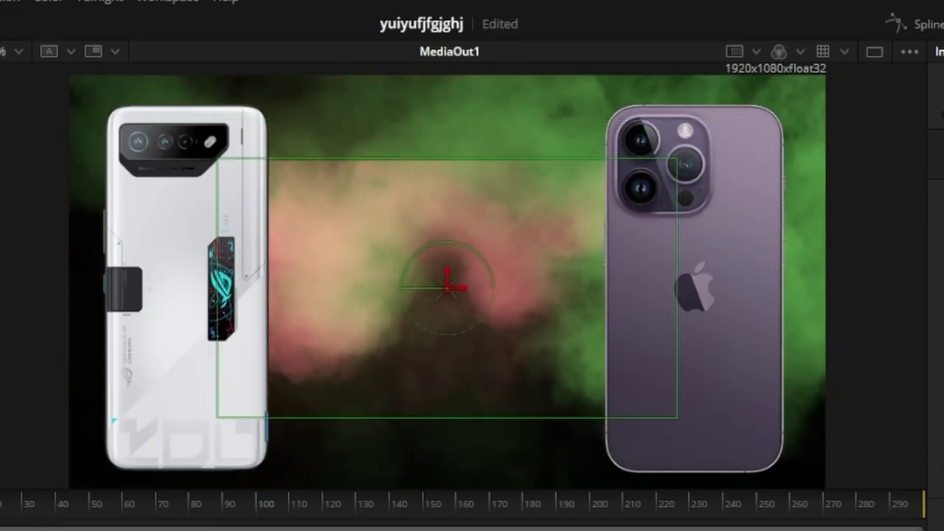
pyautogui.moveTo(453, 285); pyautogui.dragTo(324, 216)
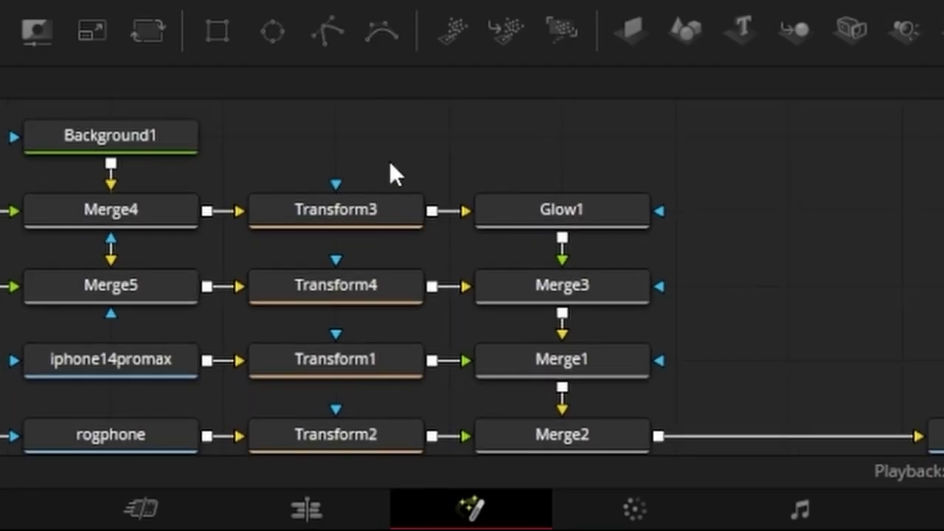
# Draw a polygon mask around the red smoke's side of the frame and connect it to Merge3's mask input.
pyautogui.click(331, 31)
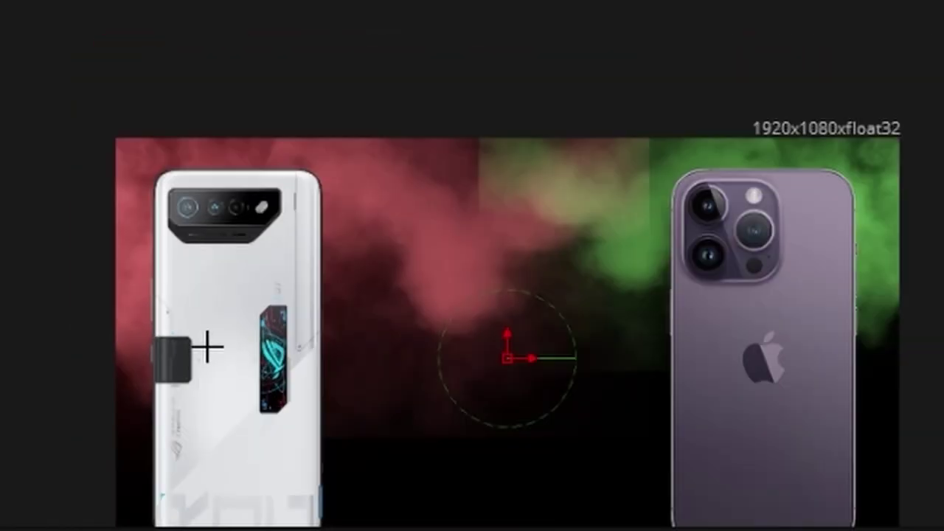
pyautogui.scroll(2, 209, 347)
pyautogui.click(38, 26)
pyautogui.click(494, 14)
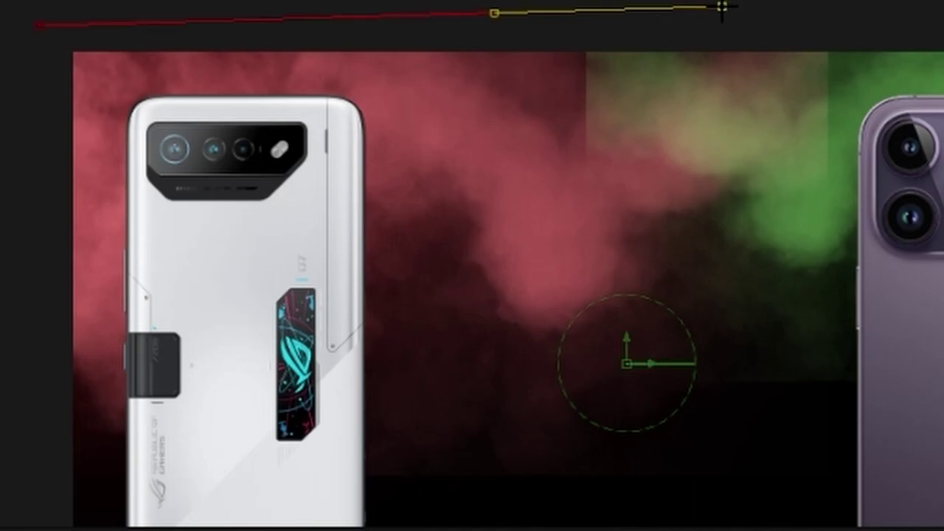
pyautogui.click(453, 390)
pyautogui.click(137, 432)
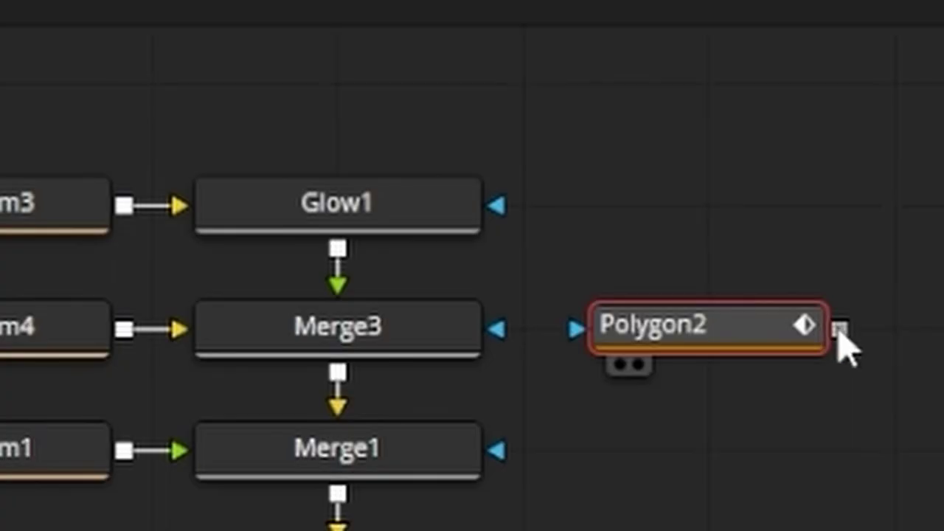
pyautogui.moveTo(842, 330); pyautogui.dragTo(487, 333)
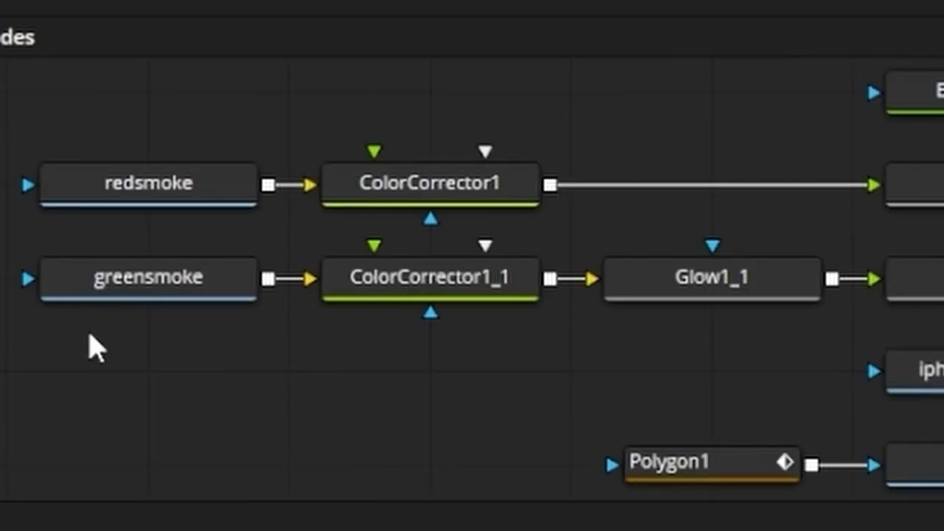
# Shift the greensmoke, ColorCorrector1_1, Glow1_1 and Merge5 nodes one place left in the node graph.
pyautogui.moveTo(95, 344); pyautogui.dragTo(801, 289)
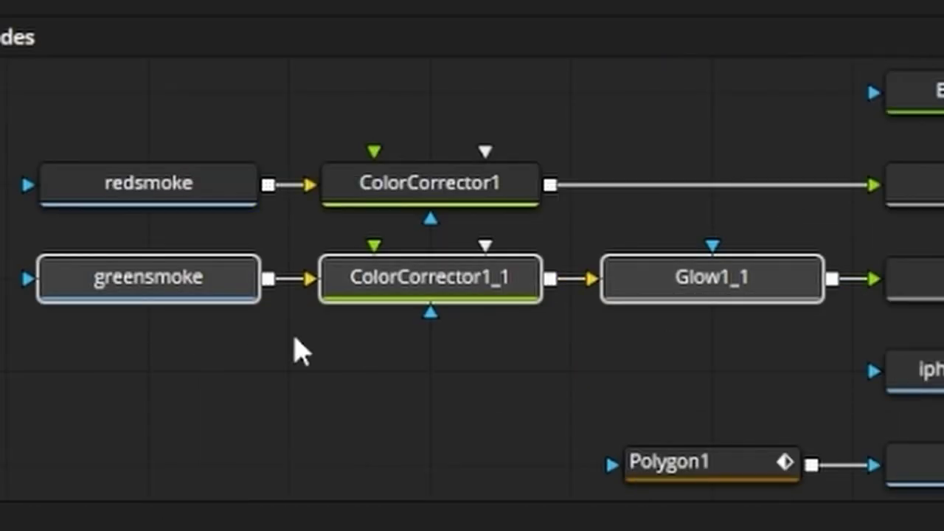
pyautogui.click(4, 291)
pyautogui.moveTo(711, 299); pyautogui.dragTo(485, 295)
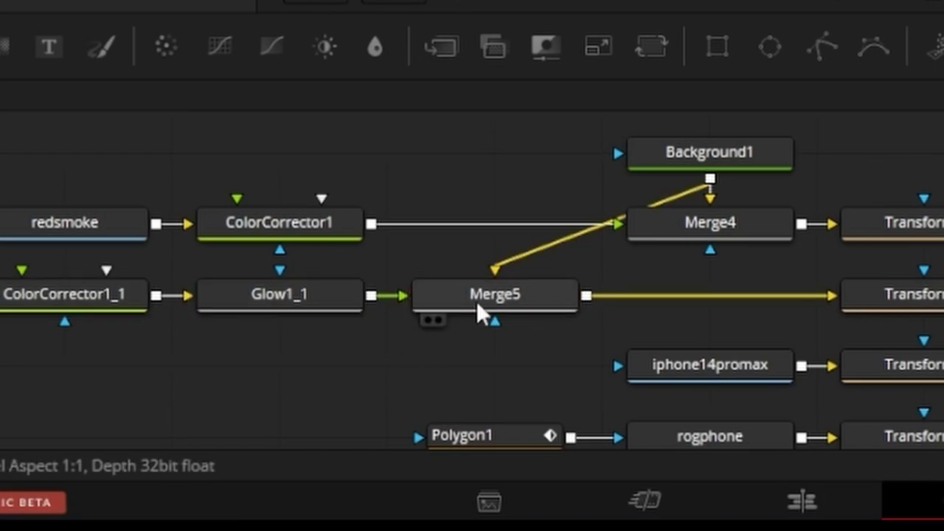
pyautogui.moveTo(390, 280); pyautogui.dragTo(179, 348)
pyautogui.moveTo(179, 348); pyautogui.dragTo(179, 349)
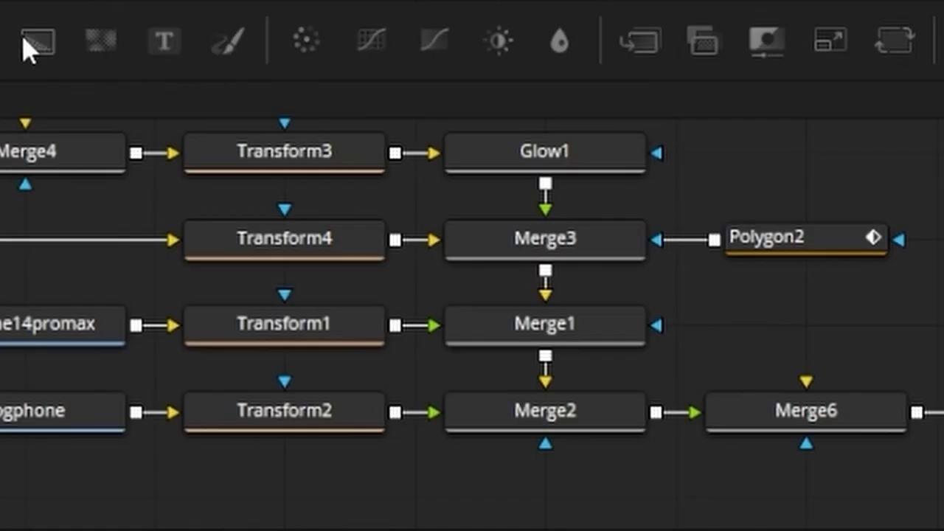
# Add a Background node above Merge6 and connect it to Merge6's background input.
pyautogui.moveTo(29, 44); pyautogui.dragTo(844, 359)
pyautogui.moveTo(916, 325); pyautogui.dragTo(806, 381)
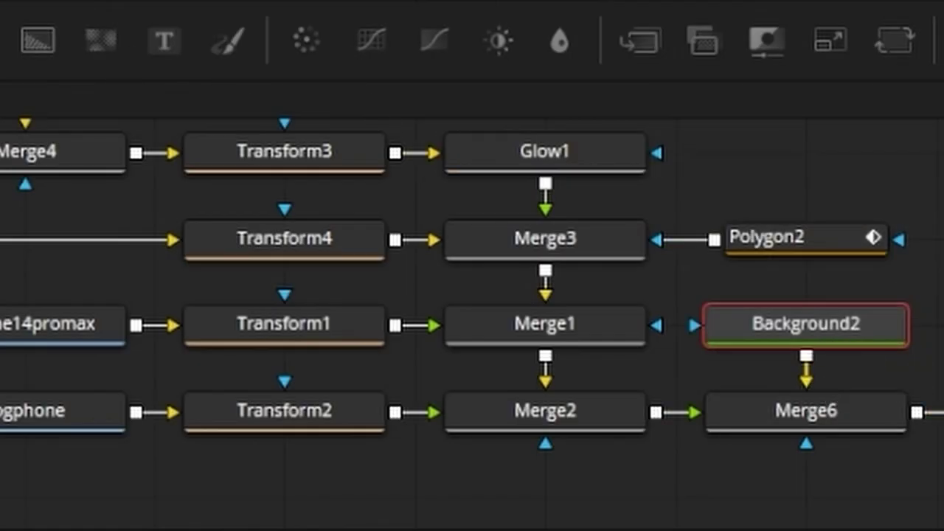
# Add a FastNoise node above Merge6, connect it, and swap Merge6's inputs so the noise feeds its background.
pyautogui.moveTo(490, 258); pyautogui.dragTo(453, 290)
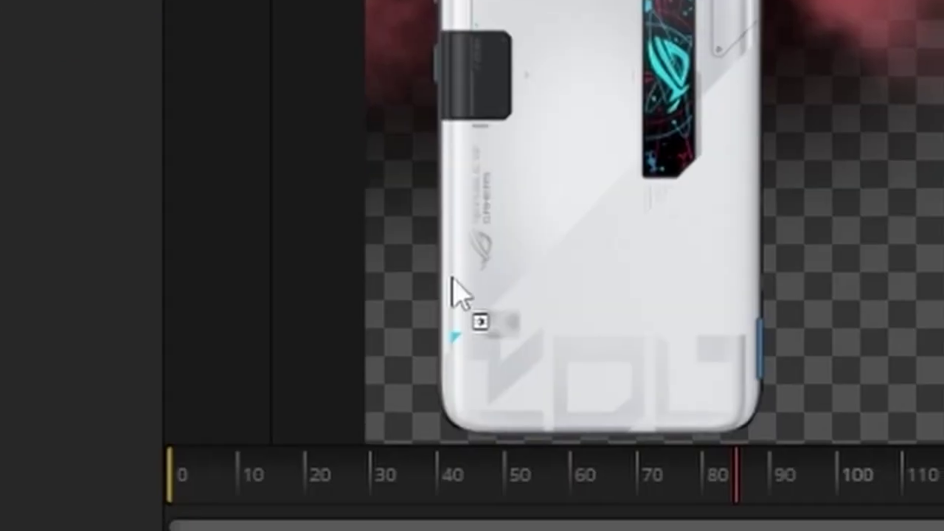
pyautogui.moveTo(452, 291); pyautogui.dragTo(554, 353)
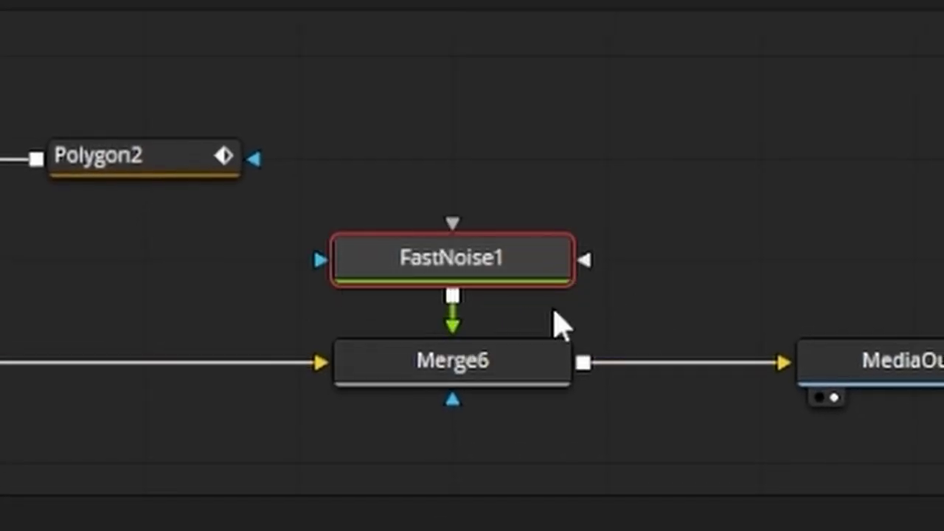
pyautogui.click(453, 360)
pyautogui.hotkey('ctrl', 't')
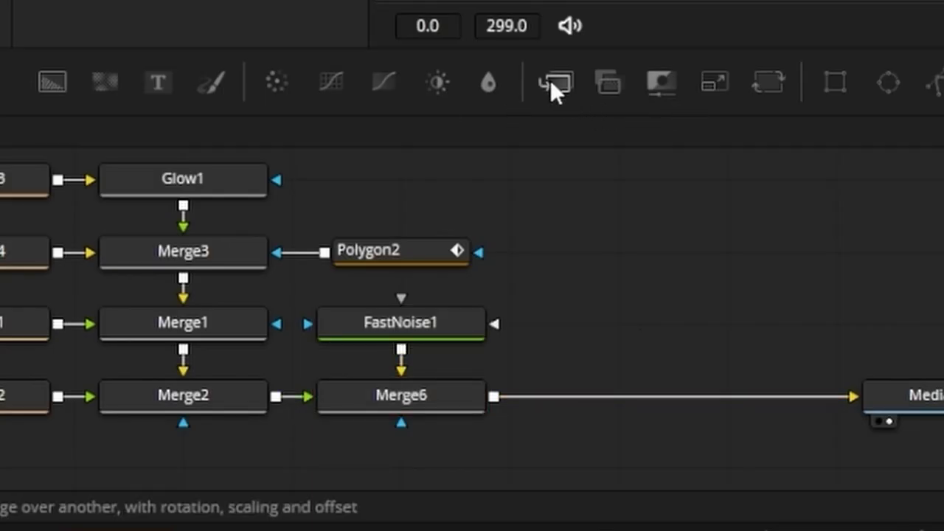
# Insert a Merge node after Merge6, with Merge6 as its foreground and a new Background node as its background.
pyautogui.click(556, 84)
pyautogui.moveTo(523, 340); pyautogui.dragTo(616, 374)
pyautogui.moveTo(52, 82); pyautogui.dragTo(609, 358)
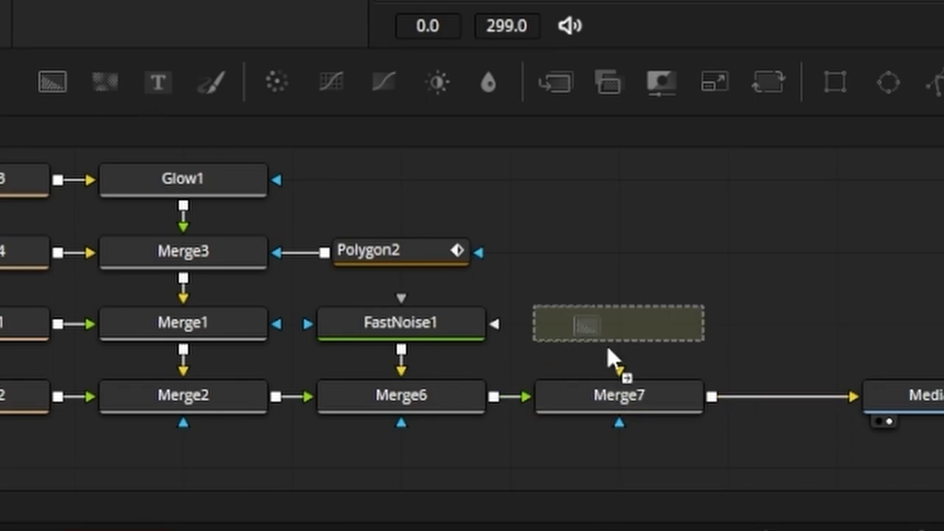
pyautogui.moveTo(711, 324); pyautogui.dragTo(619, 371)
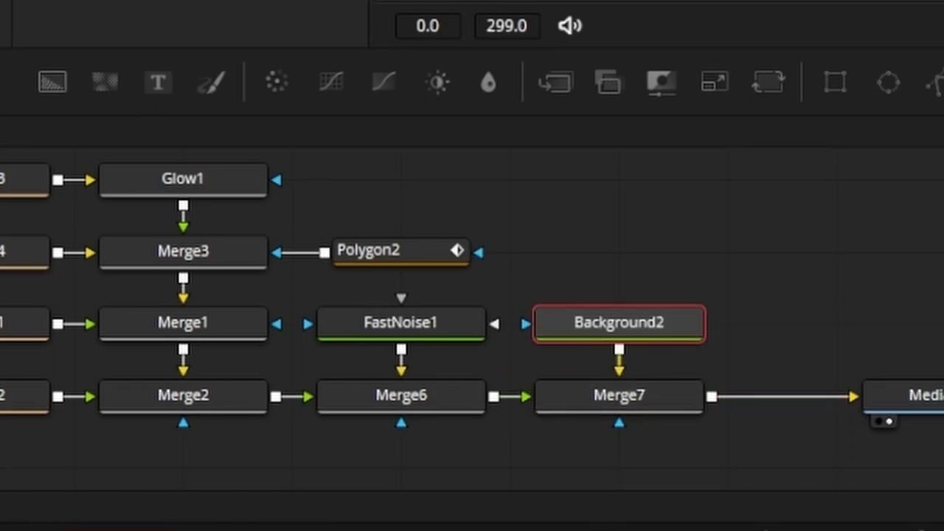
pyautogui.click(619, 395)
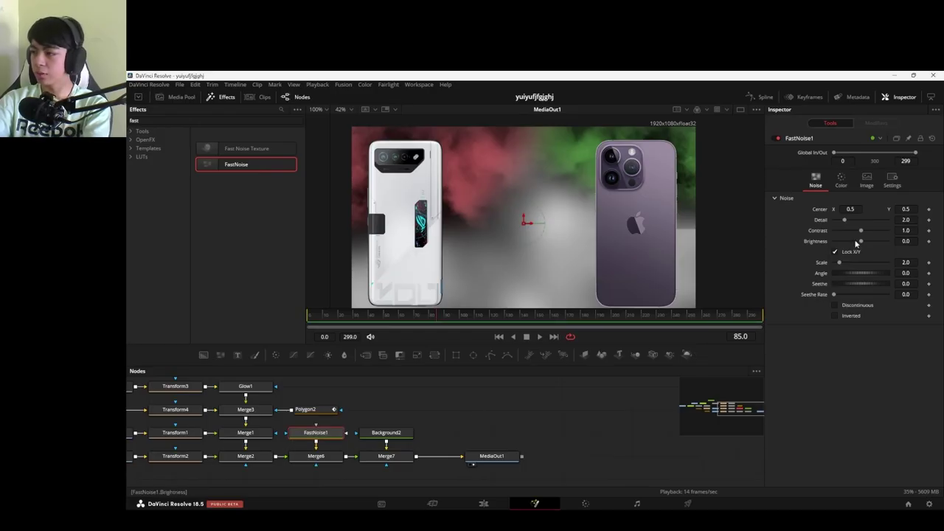
# Set FastNoise1's Detail to 2.76 and Seethe Rate to 0.142, and lower its Brightness to darken the haze.
pyautogui.moveTo(844, 220)
pyautogui.mouseDown()
pyautogui.moveTo(861, 243)
pyautogui.moveTo(846, 220)
pyautogui.mouseUp()
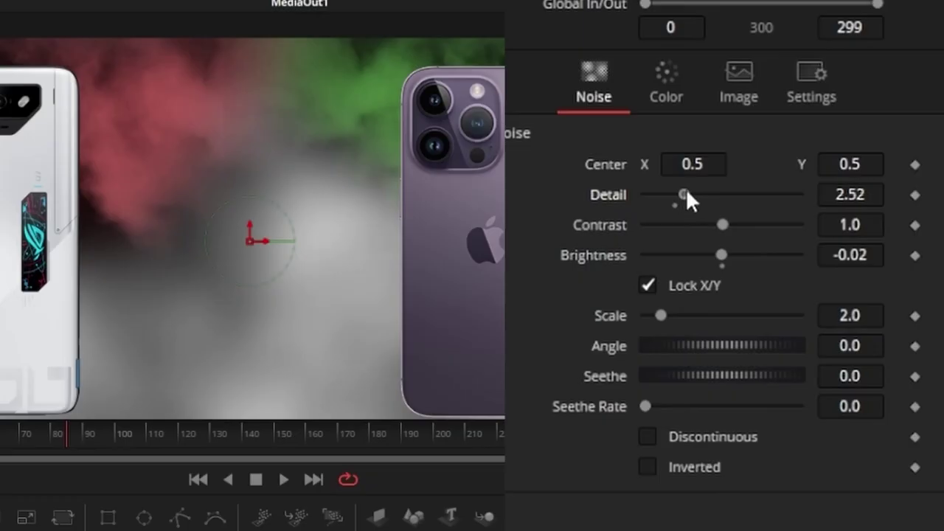
pyautogui.moveTo(721, 255); pyautogui.dragTo(681, 255)
pyautogui.moveTo(646, 406); pyautogui.dragTo(667, 406)
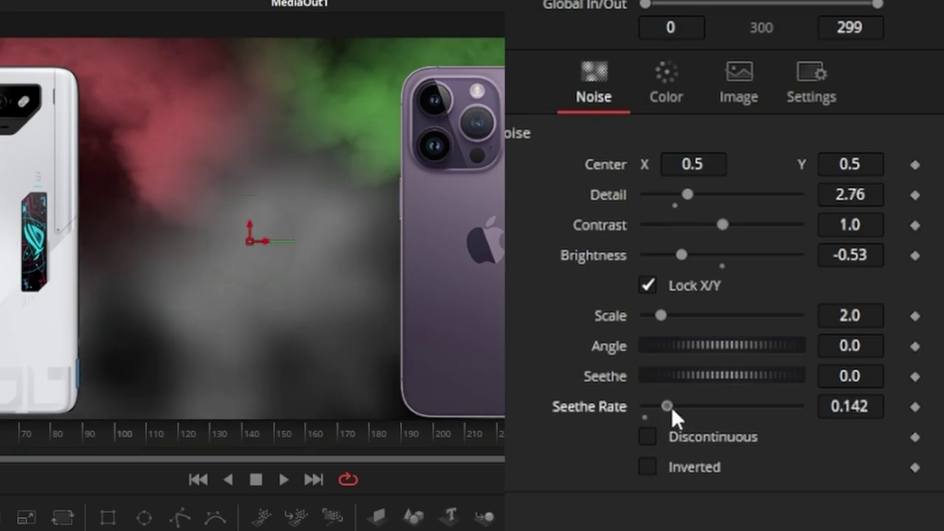
pyautogui.moveTo(23, 445); pyautogui.dragTo(359, 457)
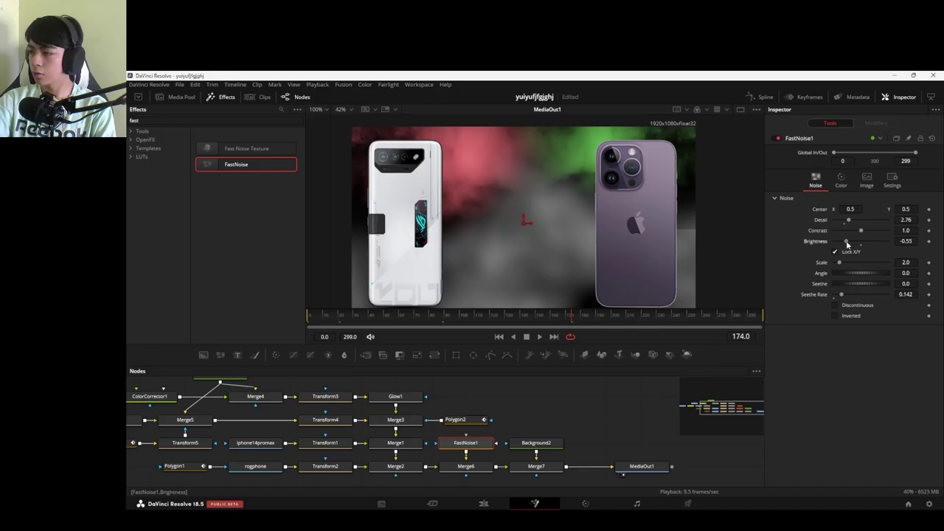
pyautogui.moveTo(682, 255); pyautogui.dragTo(661, 267)
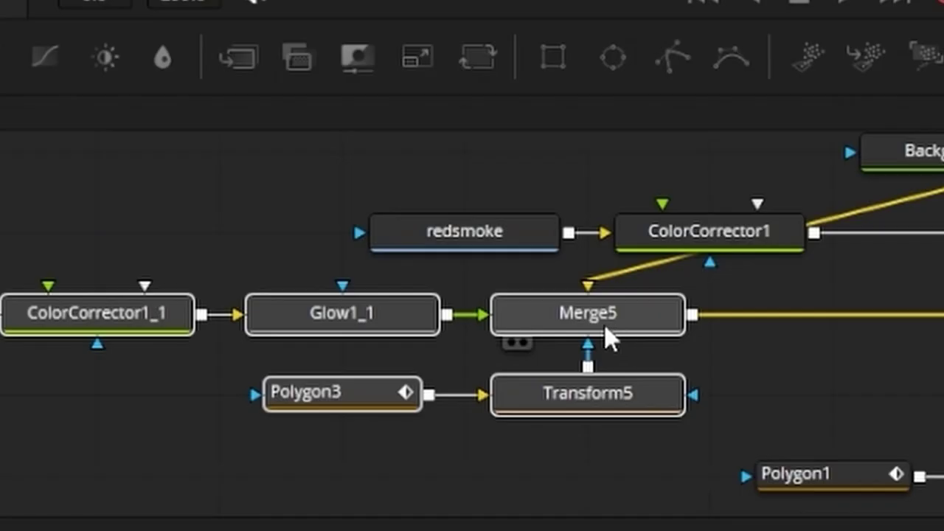
# Rearrange the node graph by shifting the redsmoke chain left and the phone rows down, leaving space before Merge1 and Merge2.
pyautogui.click(607, 332)
pyautogui.click(793, 383)
pyautogui.moveTo(394, 181); pyautogui.dragTo(811, 258)
pyautogui.moveTo(706, 235); pyautogui.dragTo(110, 236)
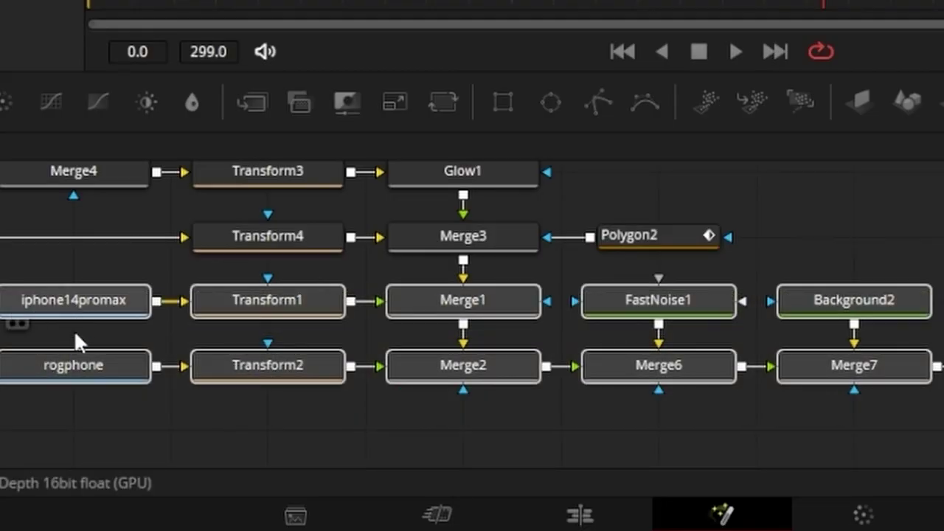
pyautogui.moveTo(78, 337); pyautogui.dragTo(78, 401)
pyautogui.moveTo(351, 317); pyautogui.dragTo(305, 310)
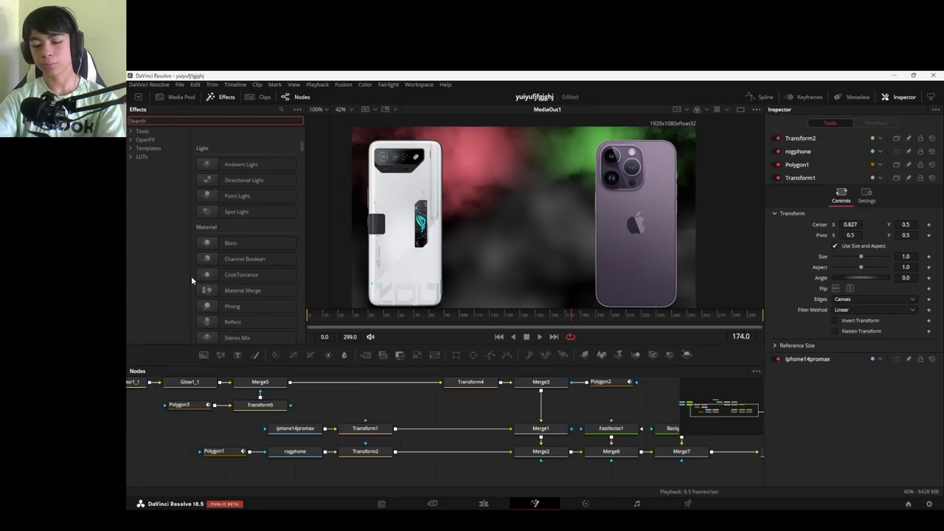
# Search the effects for "proto" and insert ProtoV2_Effect after both phones' Transform nodes, Transform1 and Transform2.
pyautogui.write('proto')
pyautogui.click(227, 181)
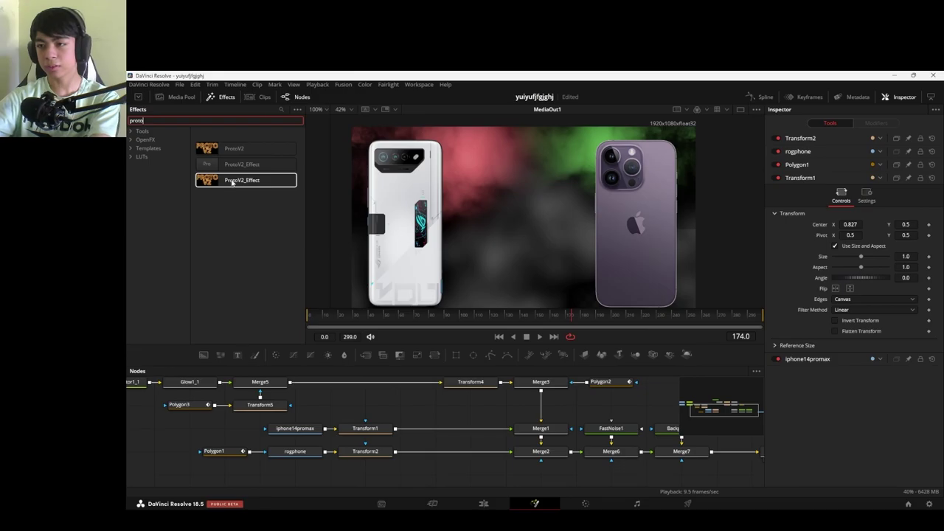
pyautogui.click(239, 164)
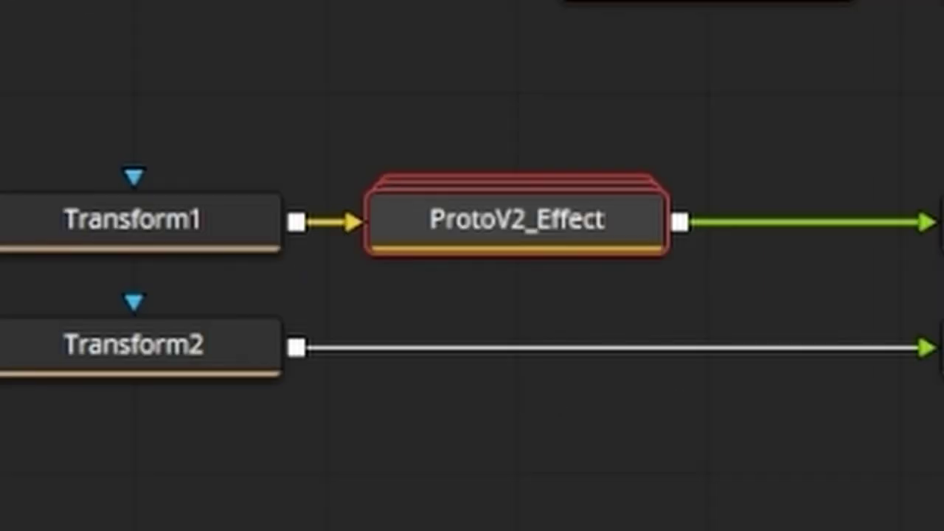
pyautogui.moveTo(457, 516); pyautogui.dragTo(480, 385)
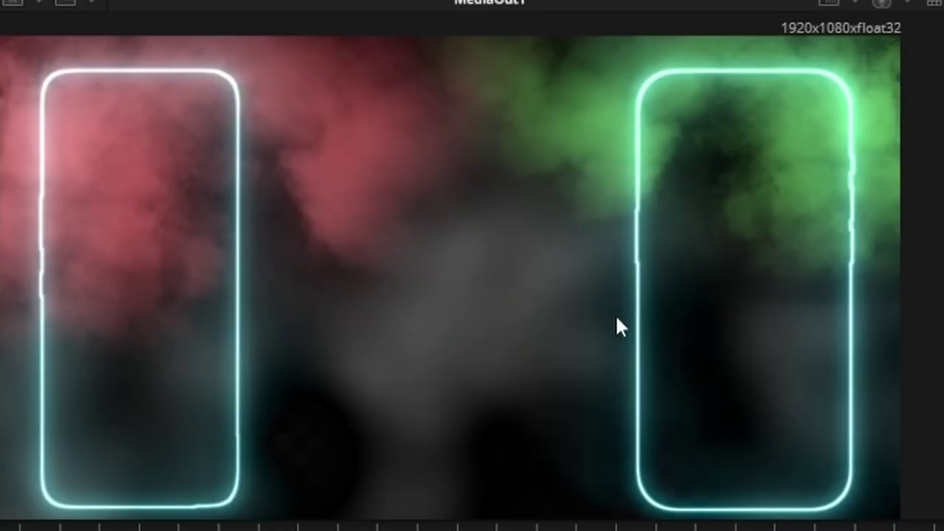
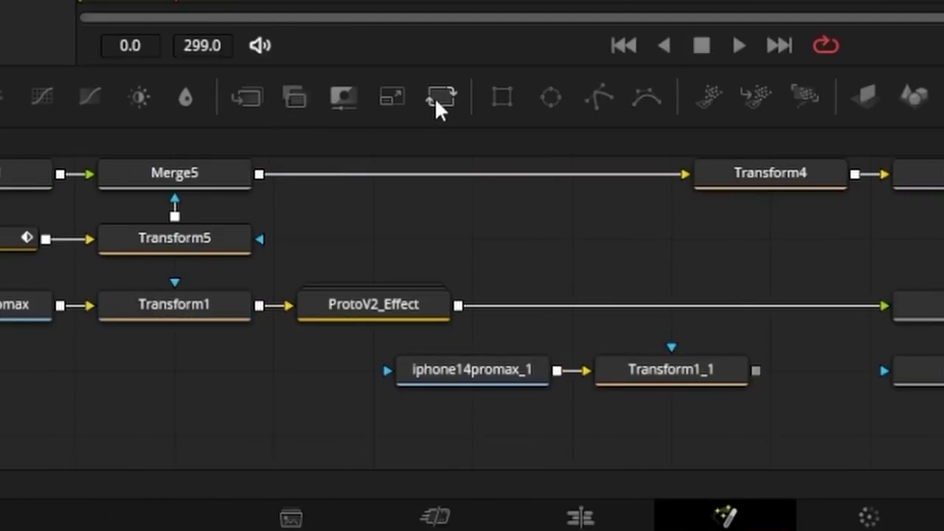
# Merge the duplicate iPhone from Transform1_1 over ProtoV2_Effect's output, and insert a ColorCorrector between Transform1_1 and that merge.
pyautogui.moveTo(440, 103); pyautogui.dragTo(597, 306)
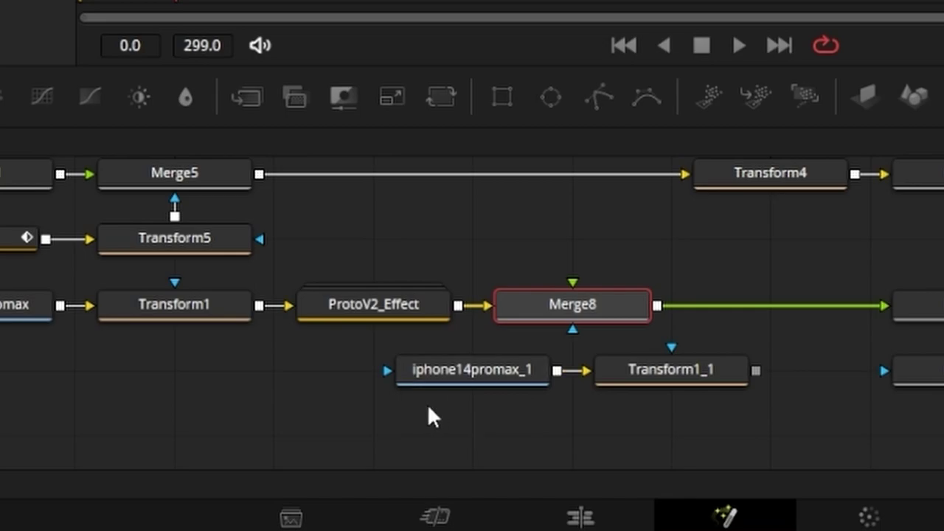
pyautogui.moveTo(426, 403); pyautogui.dragTo(561, 381)
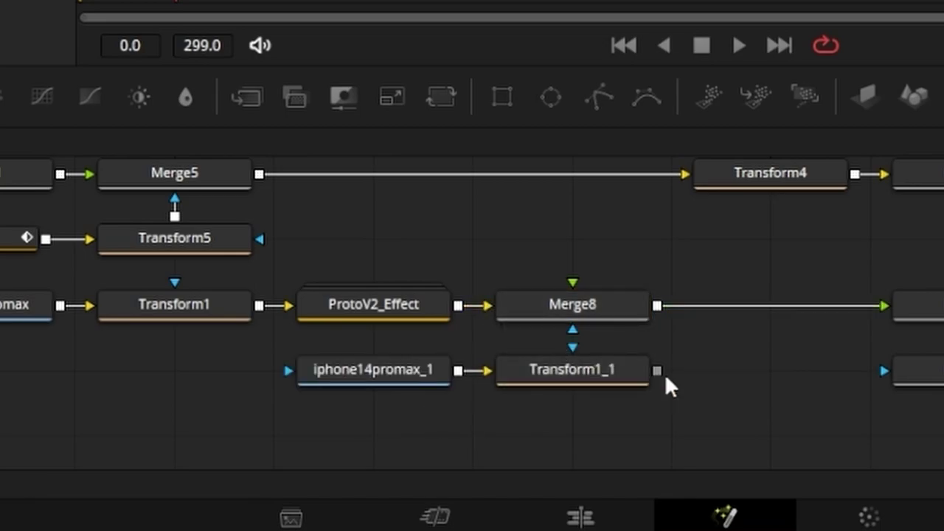
pyautogui.moveTo(656, 369); pyautogui.dragTo(570, 282)
pyautogui.moveTo(569, 281); pyautogui.dragTo(572, 283)
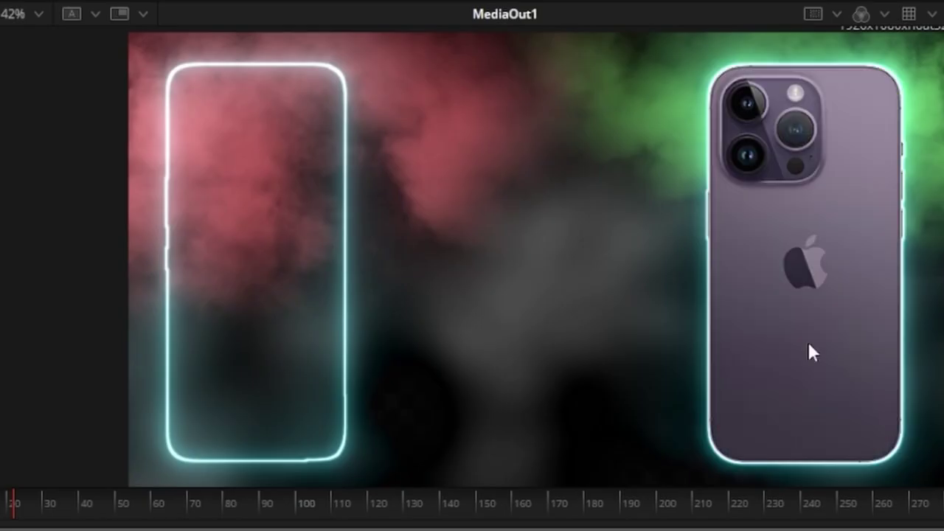
pyautogui.scroll(5, 642, 369)
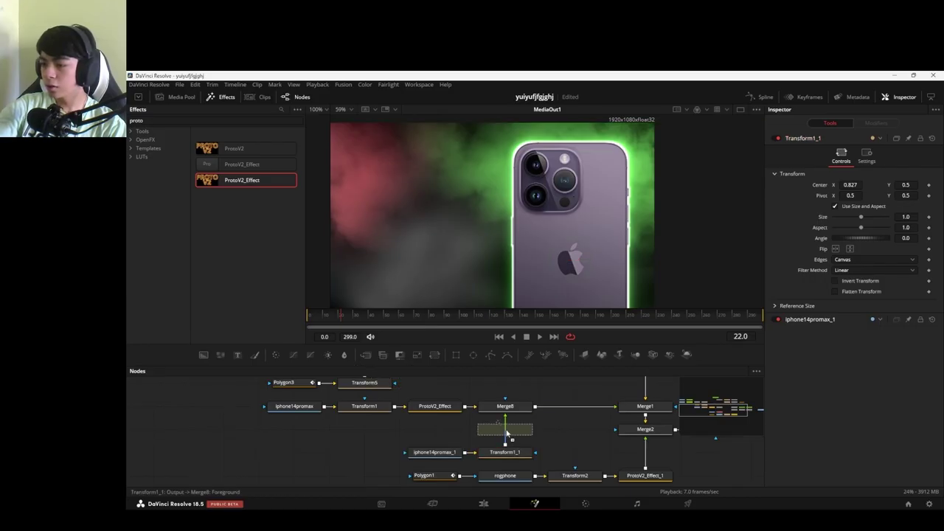
pyautogui.click(506, 432)
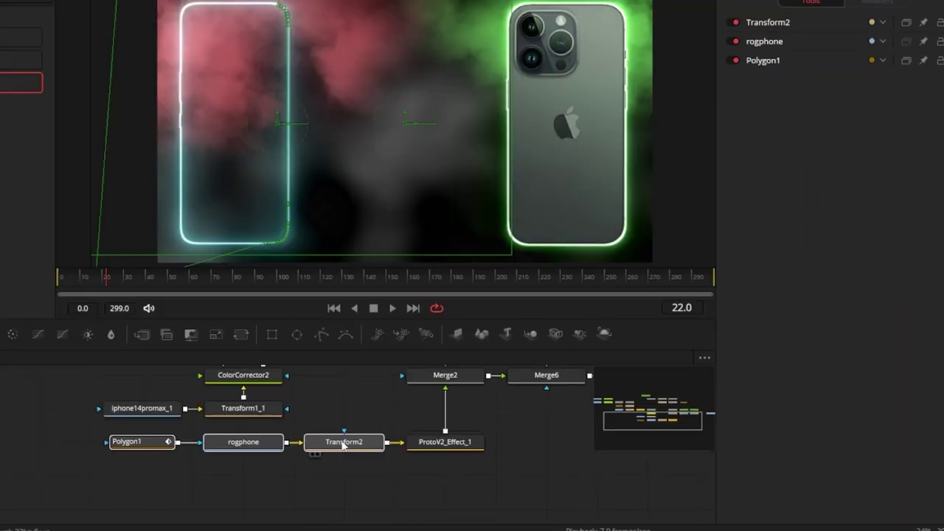
# Rearrange the rogphone chain below Merge2 and connect Merge9's output to Merge2's foreground.
pyautogui.moveTo(343, 442); pyautogui.dragTo(443, 476)
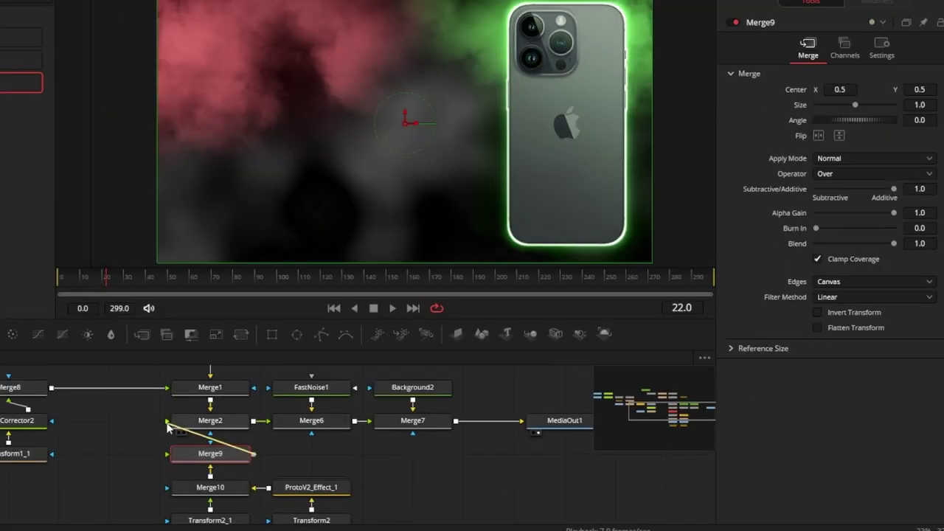
pyautogui.moveTo(169, 426); pyautogui.dragTo(171, 422)
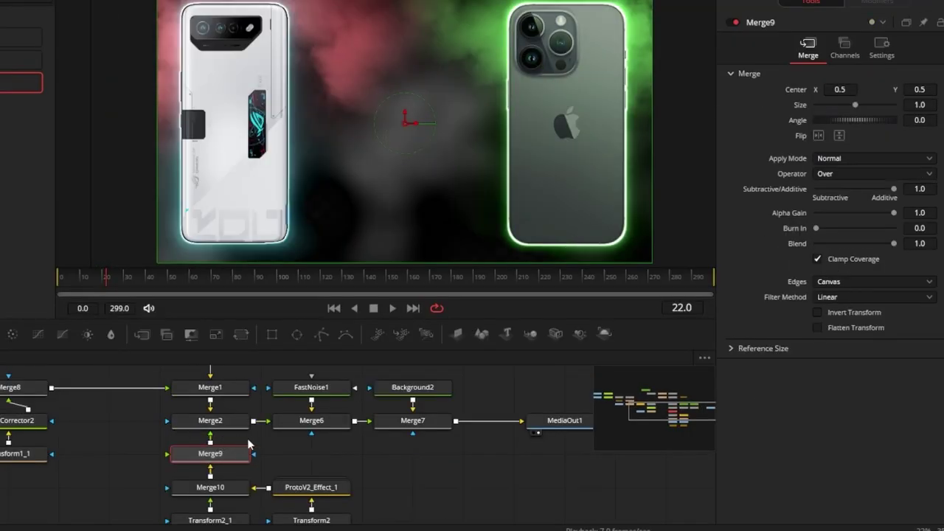
pyautogui.click(320, 456)
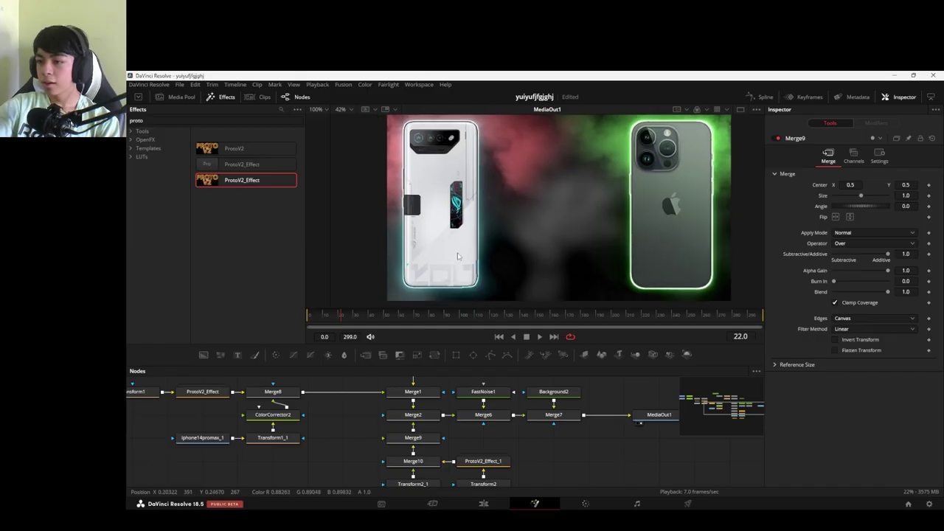
# Insert a ColorCorrector between Merge9 and Merge2 and tint the ROG phone and its outline red with the color wheel.
pyautogui.scroll(5, 355, 218)
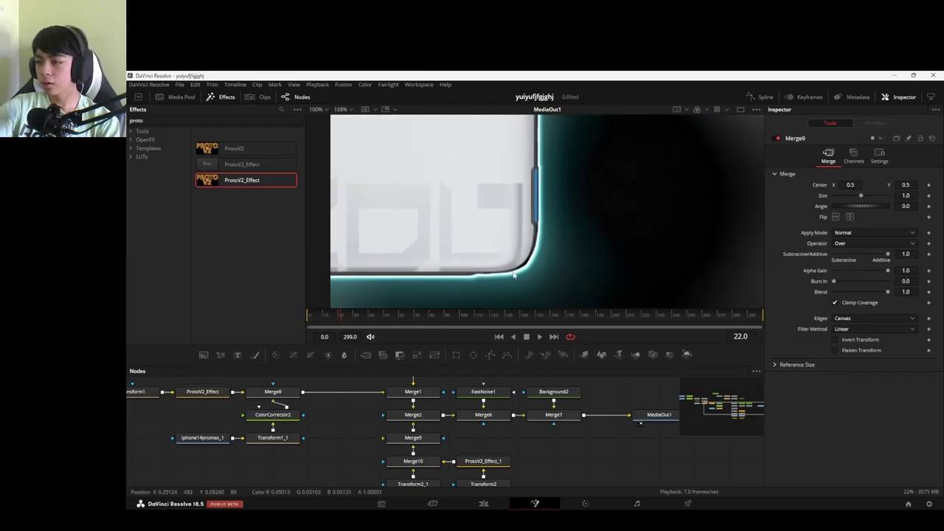
pyautogui.scroll(-3, 498, 280)
pyautogui.scroll(6, 574, 252)
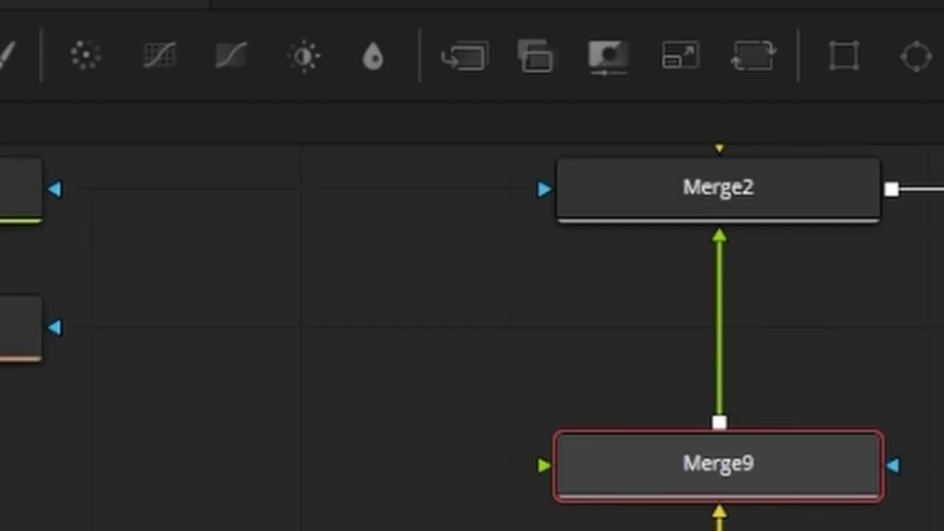
pyautogui.moveTo(85, 66); pyautogui.dragTo(723, 331)
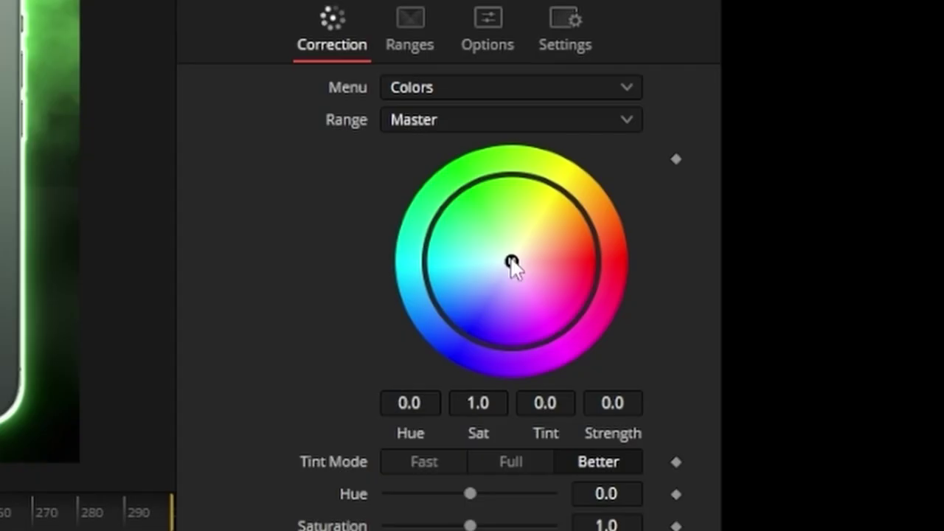
pyautogui.moveTo(512, 264); pyautogui.dragTo(550, 262)
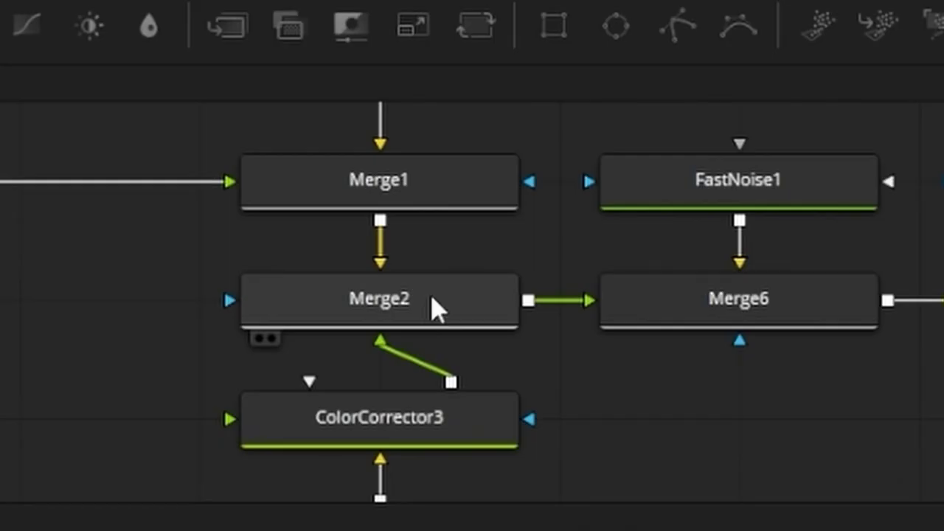
# Set the Apply Mode to Screen on Merge2 and Merge1 so both phones blend with the smoke.
pyautogui.click(436, 307)
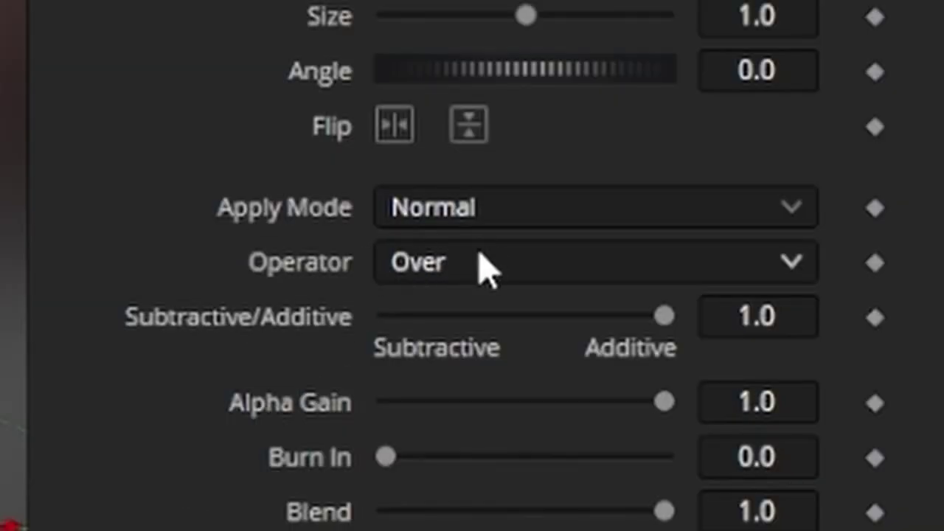
pyautogui.click(486, 208)
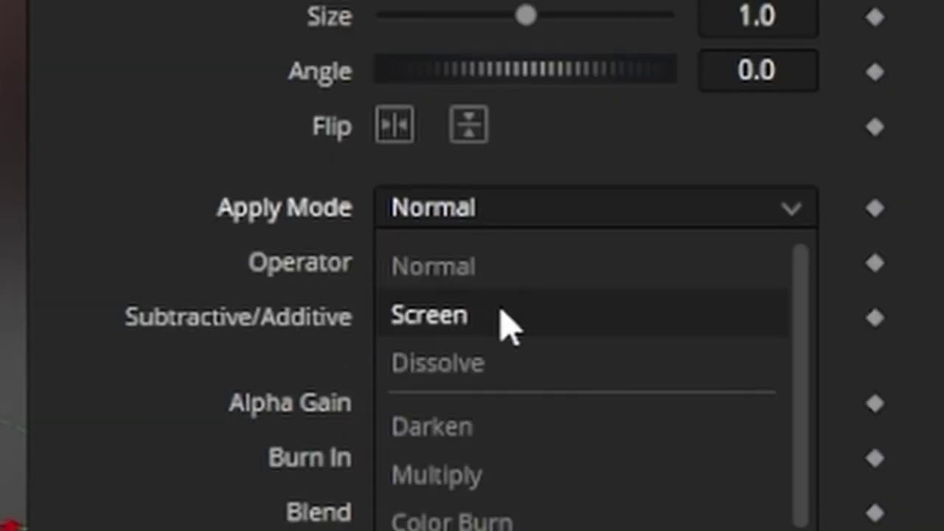
pyautogui.click(503, 314)
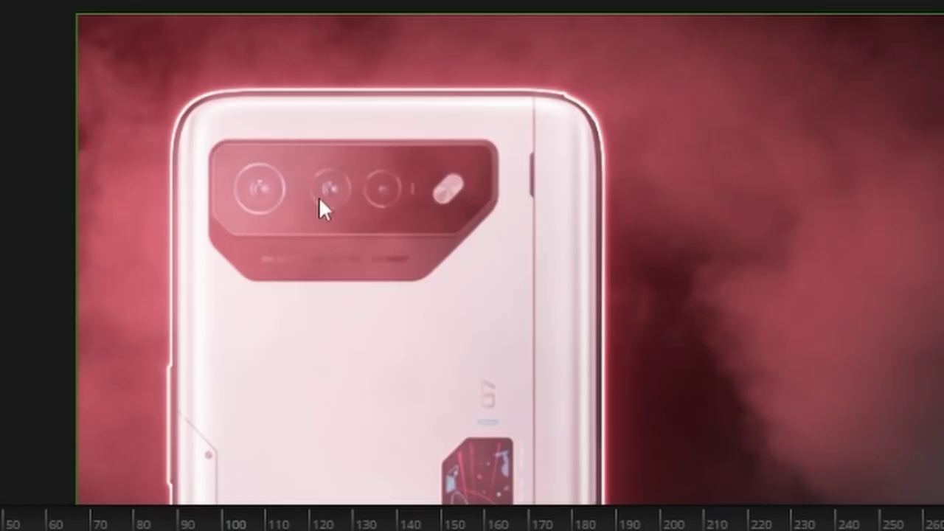
pyautogui.scroll(2, 318, 196)
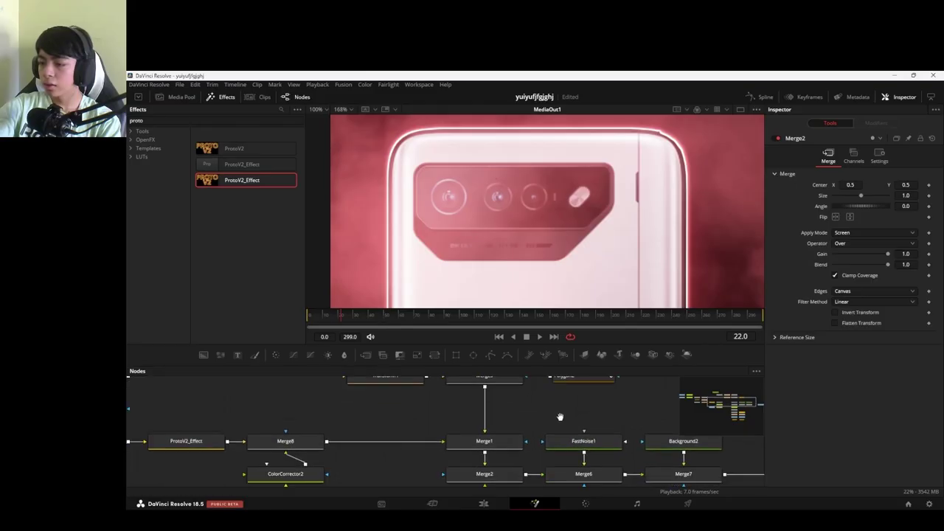
pyautogui.click(480, 450)
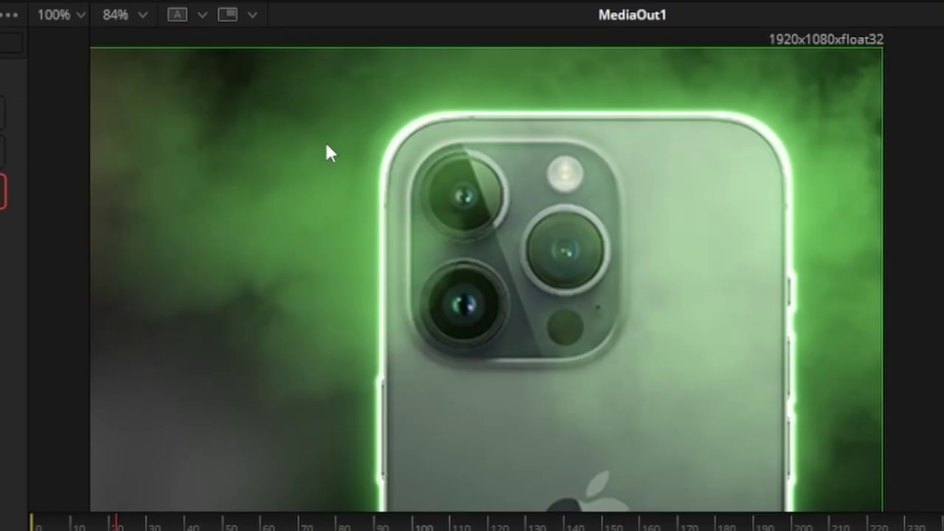
# Add the ProtoV2 effect through a new merge after Merge7 and set its Source to Text.
pyautogui.moveTo(248, 189); pyautogui.dragTo(133, 147)
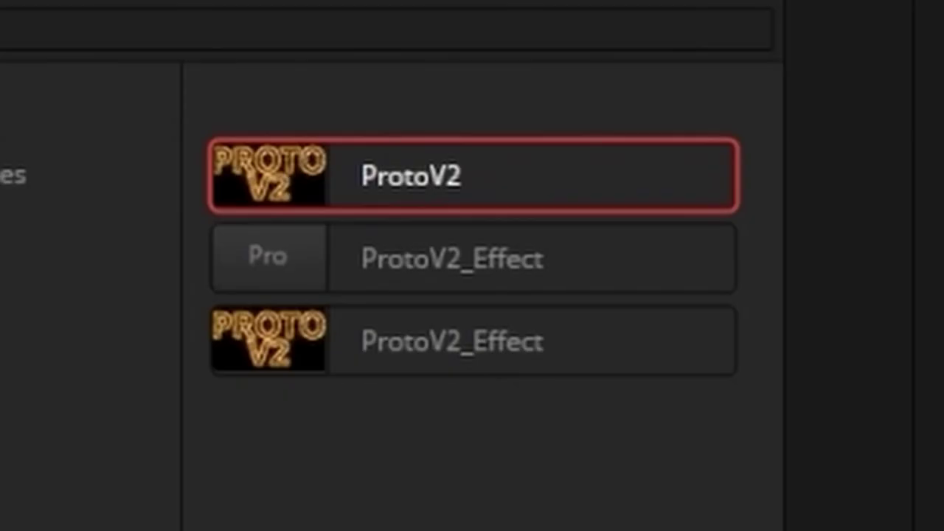
pyautogui.moveTo(436, 236); pyautogui.dragTo(489, 326)
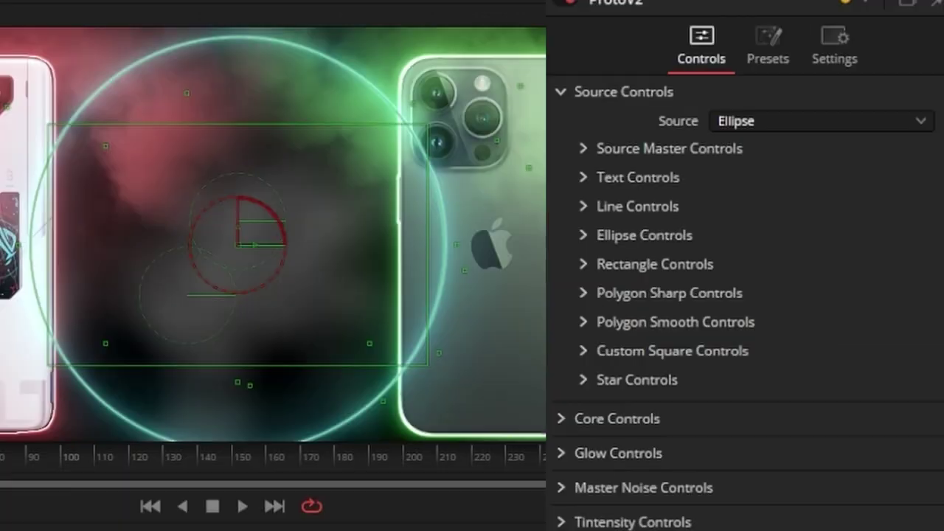
pyautogui.click(766, 121)
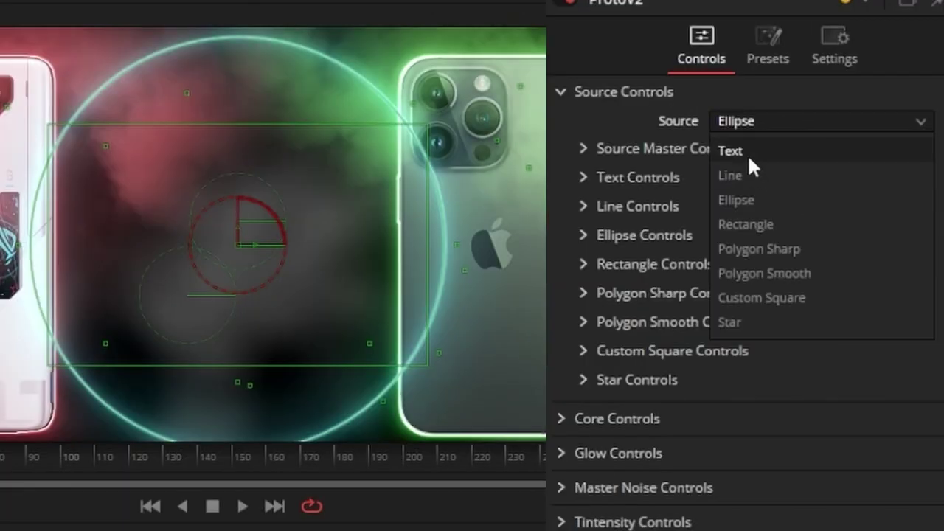
pyautogui.click(747, 154)
# Replace the ProtoV2 text with "V" and set its font to Proxima Nova Bold.
pyautogui.click(583, 177)
pyautogui.click(713, 259)
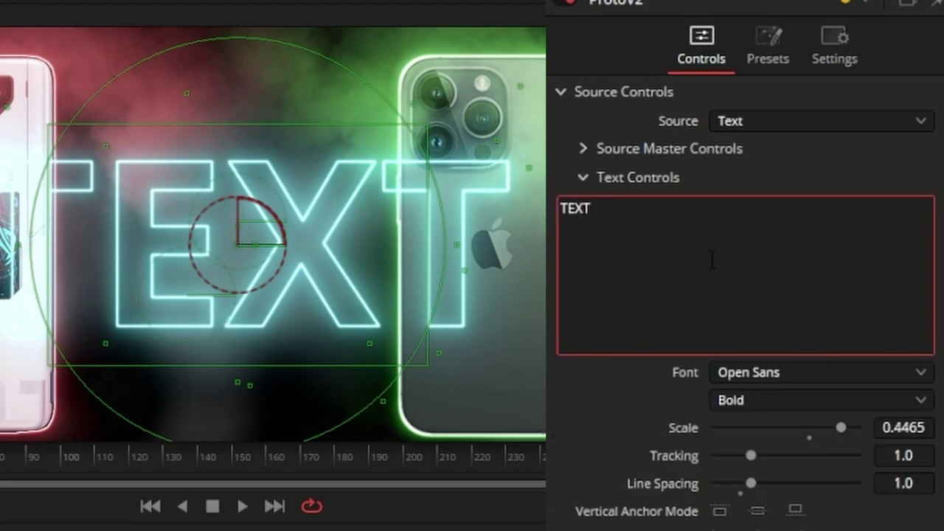
pyautogui.hotkey('ctrl', 'a')
pyautogui.write('V')
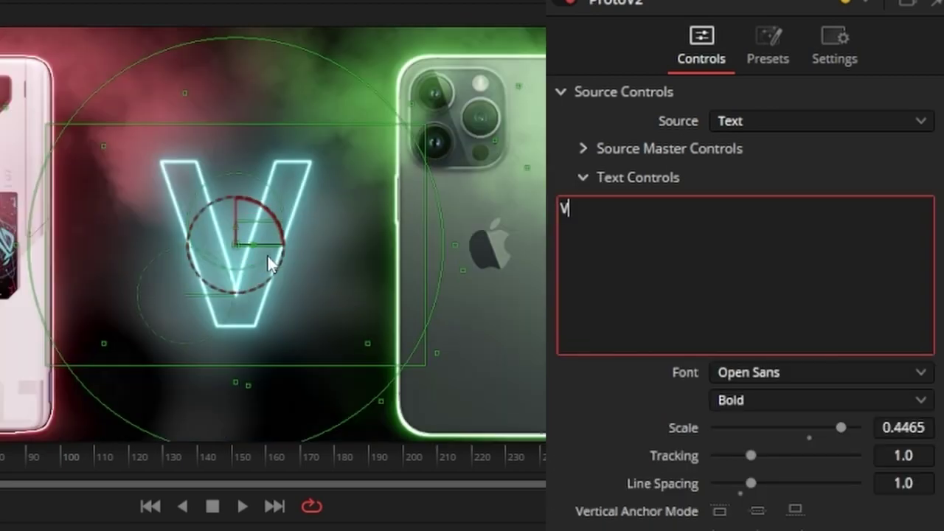
pyautogui.scroll(-10, 802, 451)
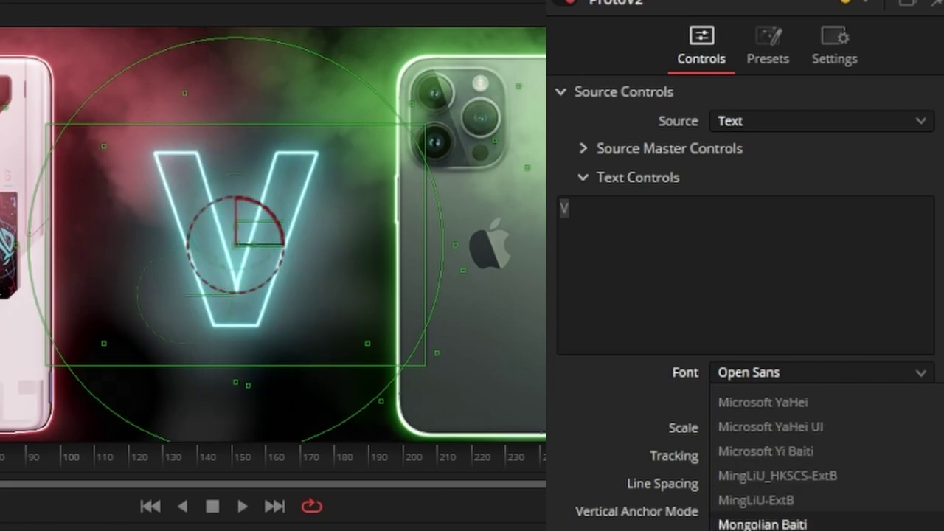
pyautogui.click(782, 451)
# Reduce the V's Size to 0.375 and position it near the frame's upper edge, slightly left of centre.
pyautogui.scroll(-3, 808, 437)
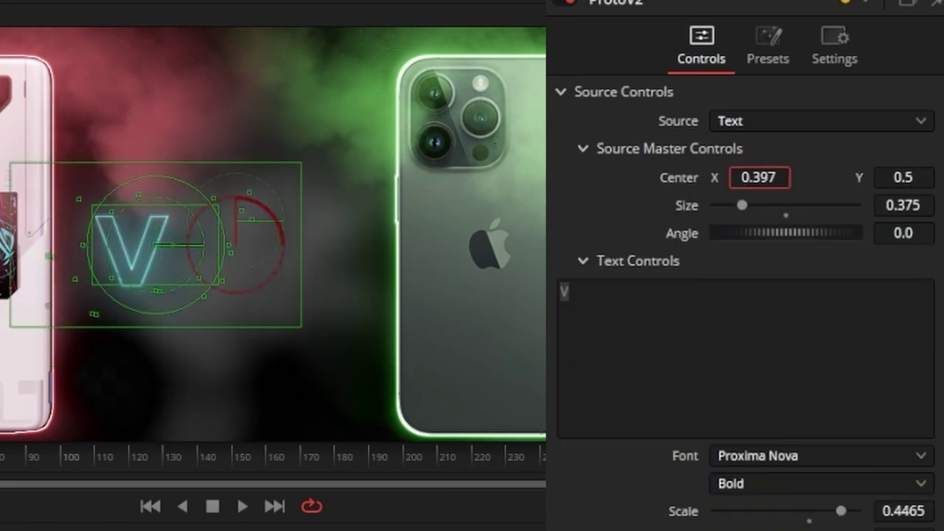
pyautogui.scroll(4, 760, 177)
pyautogui.moveTo(902, 177); pyautogui.dragTo(928, 177)
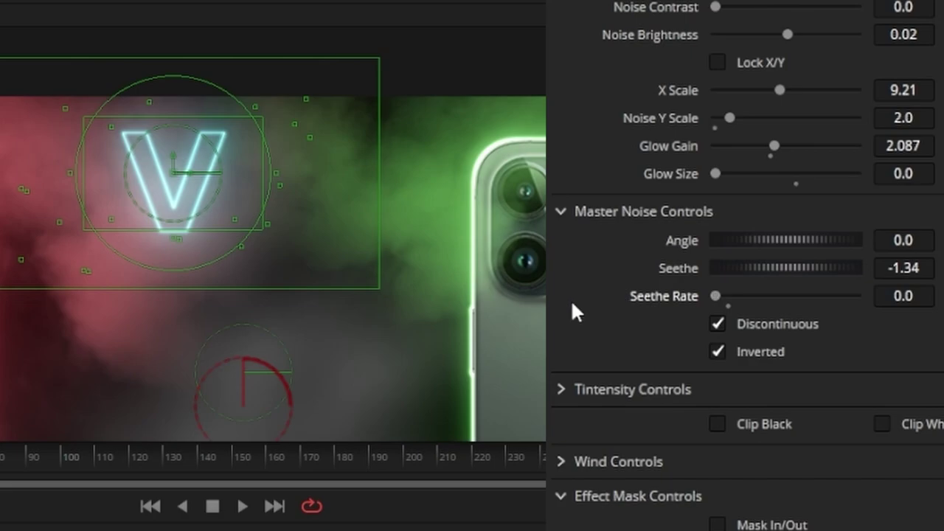
# Colorize the V bright red in its Tintensity settings, with Hue 0.0.
pyautogui.scroll(-3, 572, 302)
pyautogui.click(610, 258)
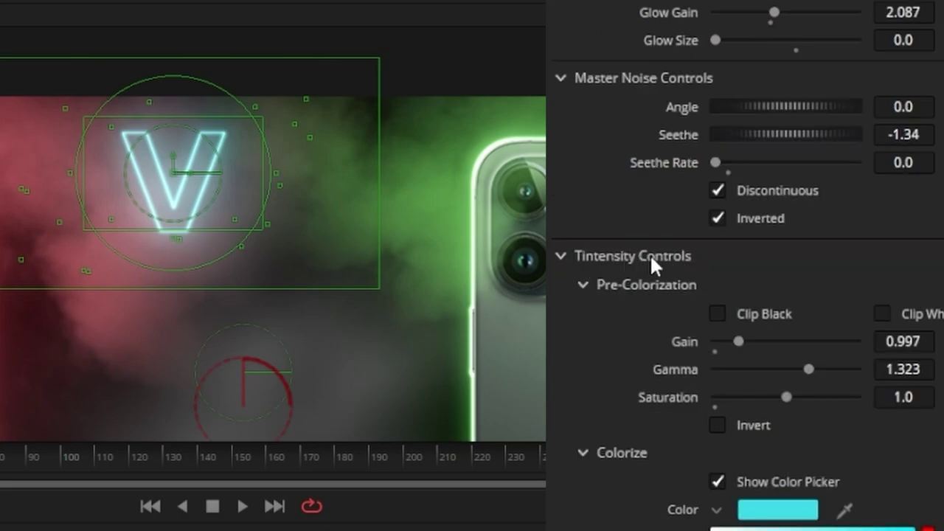
pyautogui.scroll(-6, 687, 286)
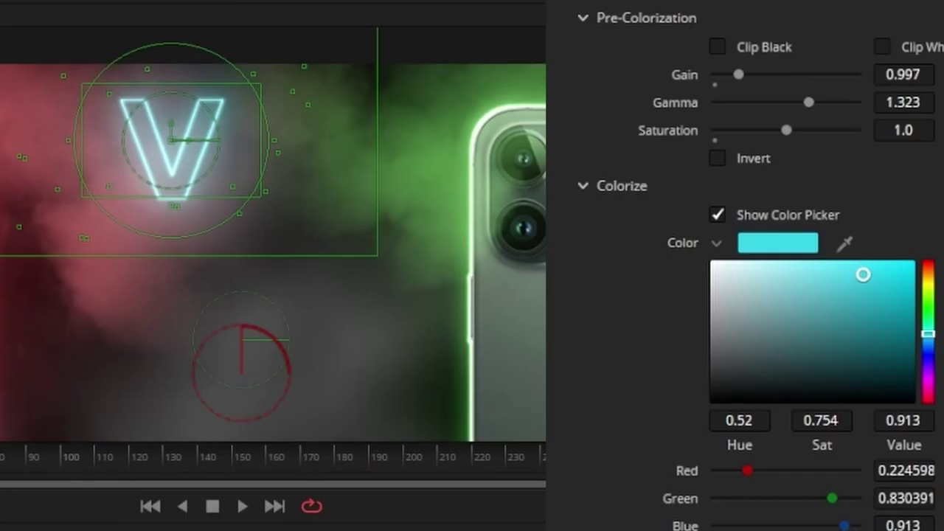
pyautogui.moveTo(931, 295); pyautogui.dragTo(927, 225)
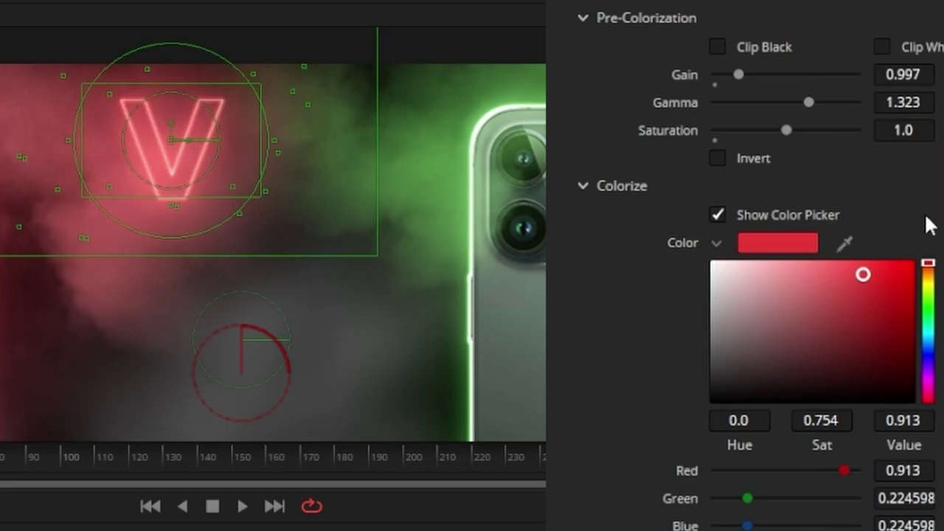
pyautogui.moveTo(897, 277)
pyautogui.mouseDown()
pyautogui.moveTo(919, 223)
pyautogui.moveTo(848, 242)
pyautogui.mouseUp()
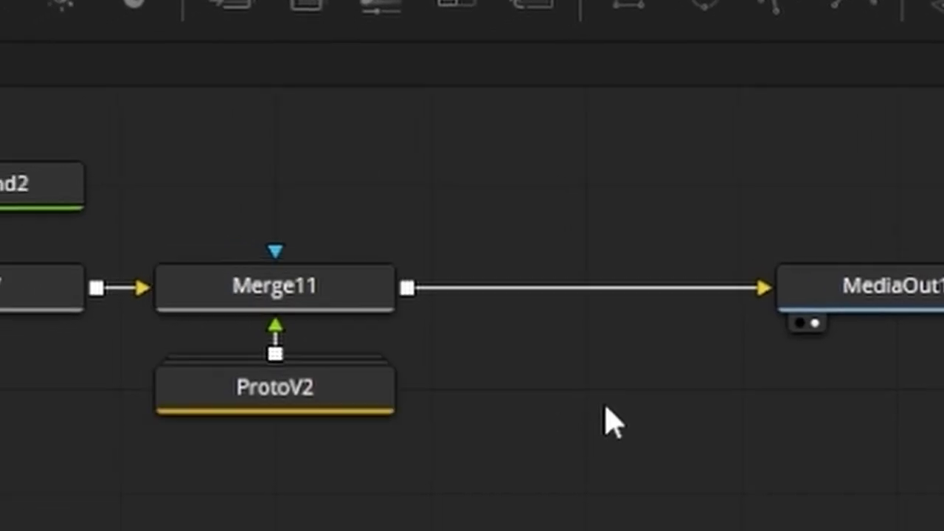
# Paste a copy of Merge11 and ProtoV2 between Merge11 and MediaOut1, and change the copy's text to "S".
pyautogui.hotkey('ctrl', 'v')
pyautogui.moveTo(632, 390); pyautogui.dragTo(632, 291)
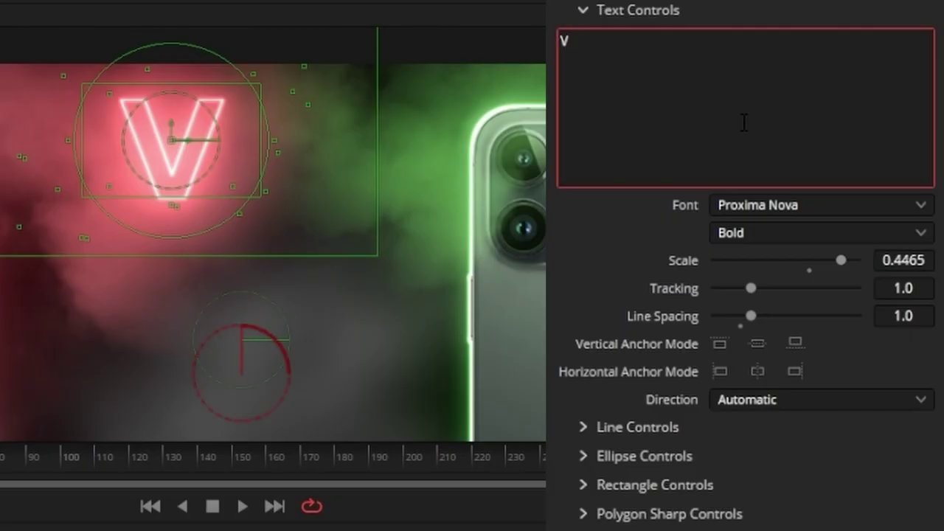
pyautogui.press('BackSpace')
pyautogui.write('S')
# Colorize the S green and place it directly beside the V on the iPhone's side.
pyautogui.scroll(-15, 698, 410)
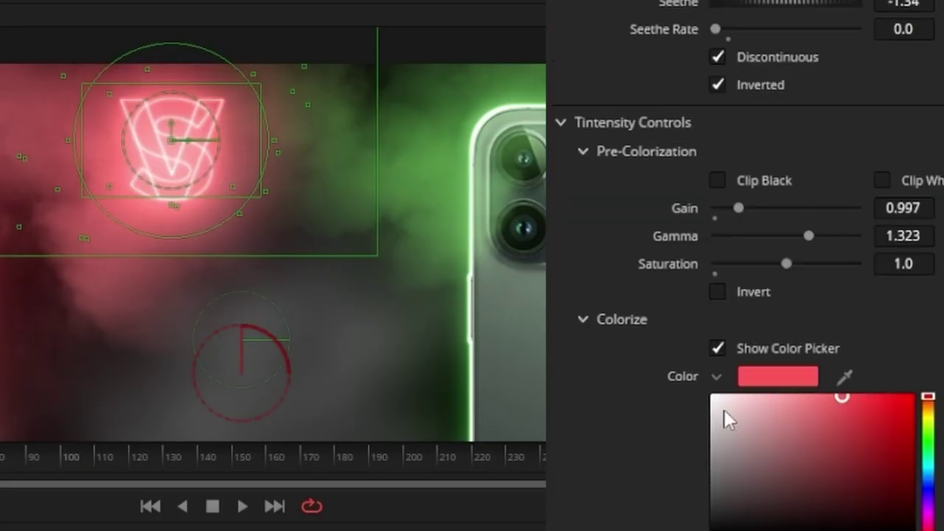
pyautogui.click(929, 441)
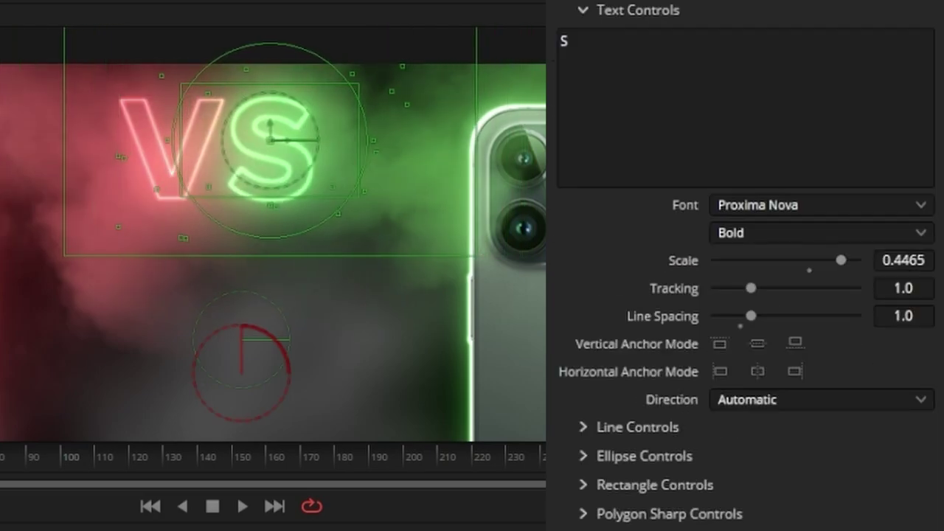
pyautogui.hotkey('ctrl', 'k')
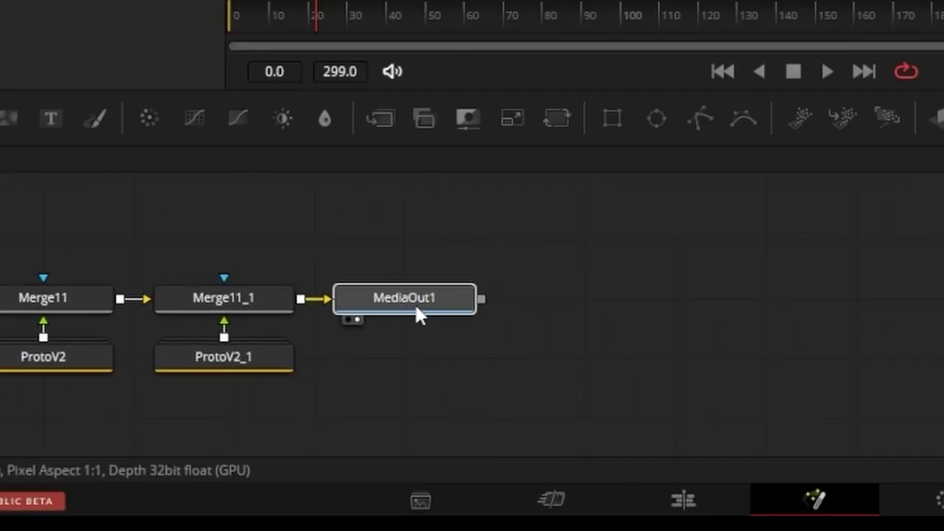
# Make room before MediaOut1, merge a white Background node over Merge11_1's output, and open the new merge's settings.
pyautogui.moveTo(418, 315); pyautogui.dragTo(943, 316)
pyautogui.click(769, 287)
pyautogui.moveTo(95, 116); pyautogui.dragTo(523, 308)
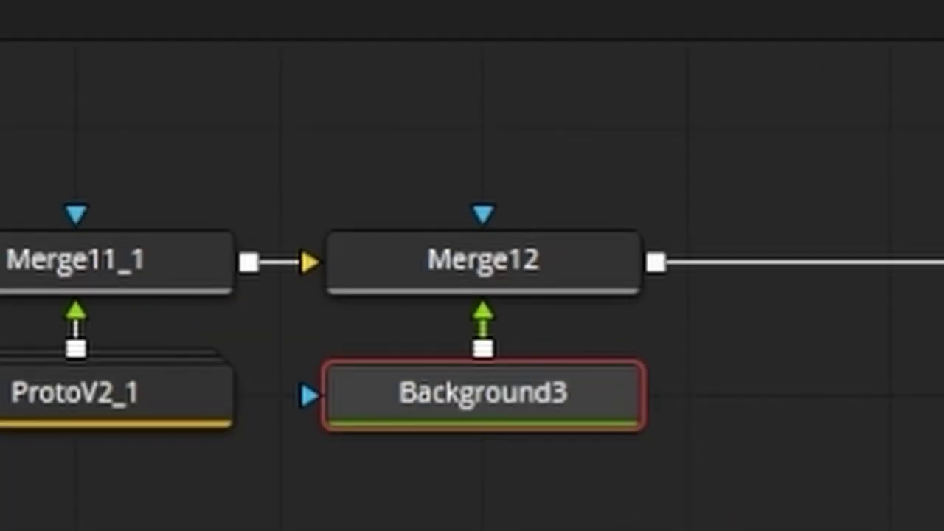
pyautogui.click(759, 7)
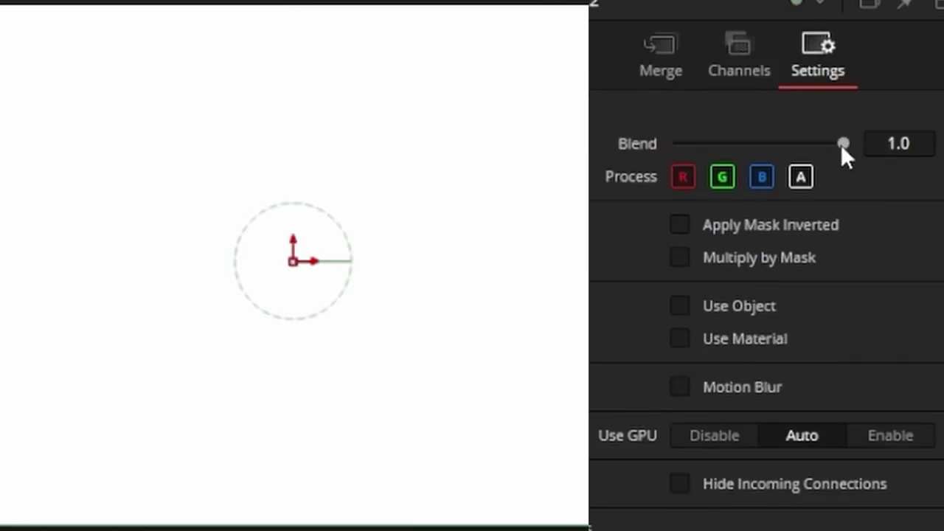
# Lower the white overlay's blend and mask it with a rectangle 0.373 wide and 0.722 high, centred at Y 0.383259 between the phones.
pyautogui.moveTo(843, 144); pyautogui.dragTo(709, 145)
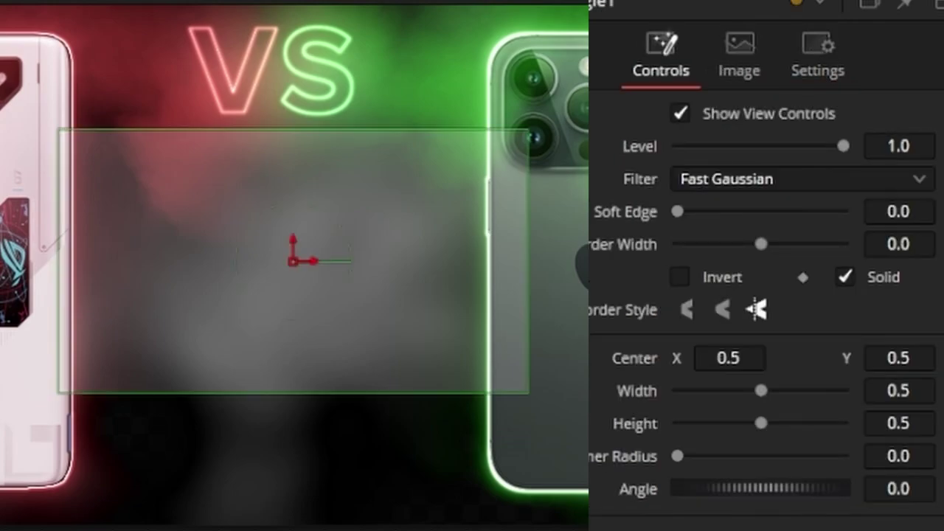
pyautogui.moveTo(760, 391); pyautogui.dragTo(741, 391)
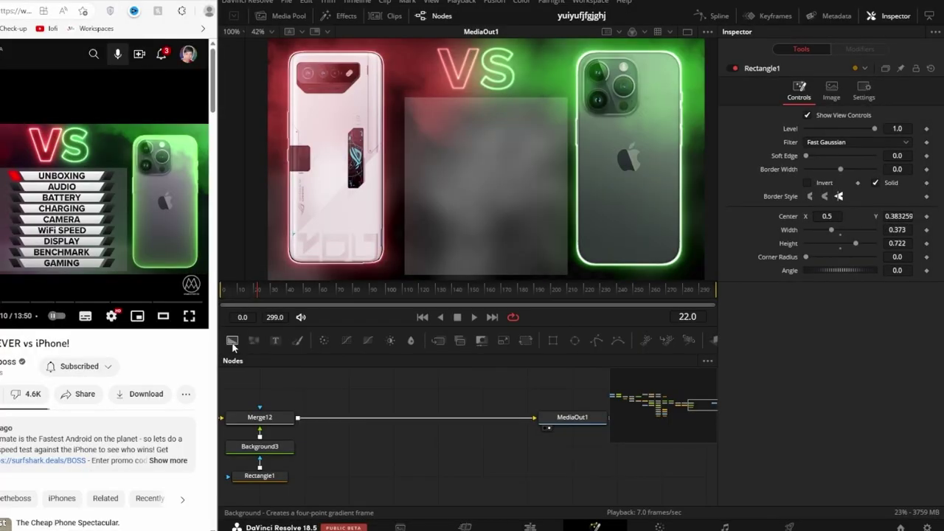
# Merge a new Background node over Merge12's output and color it with a white-to-light-grey vertical gradient sampled from the reference video's list bars.
pyautogui.moveTo(361, 406); pyautogui.dragTo(362, 406)
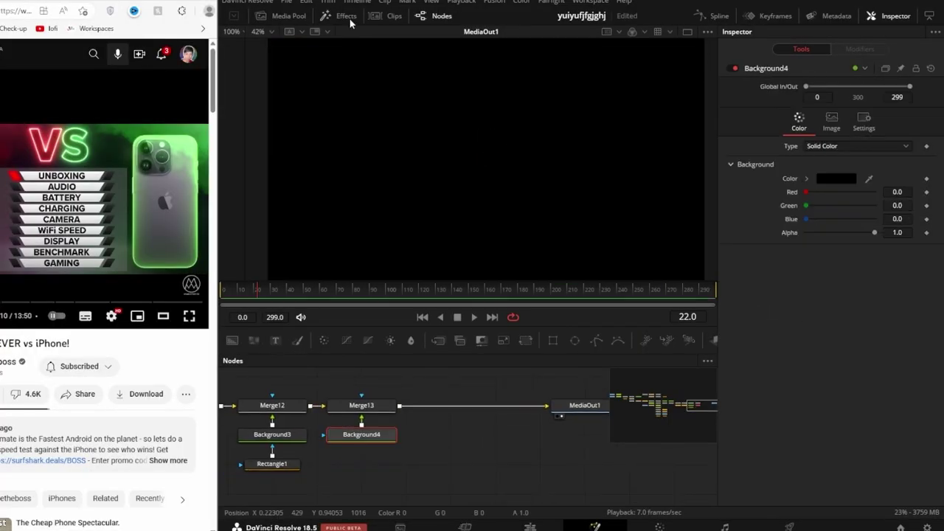
pyautogui.moveTo(698, 186); pyautogui.dragTo(531, 63)
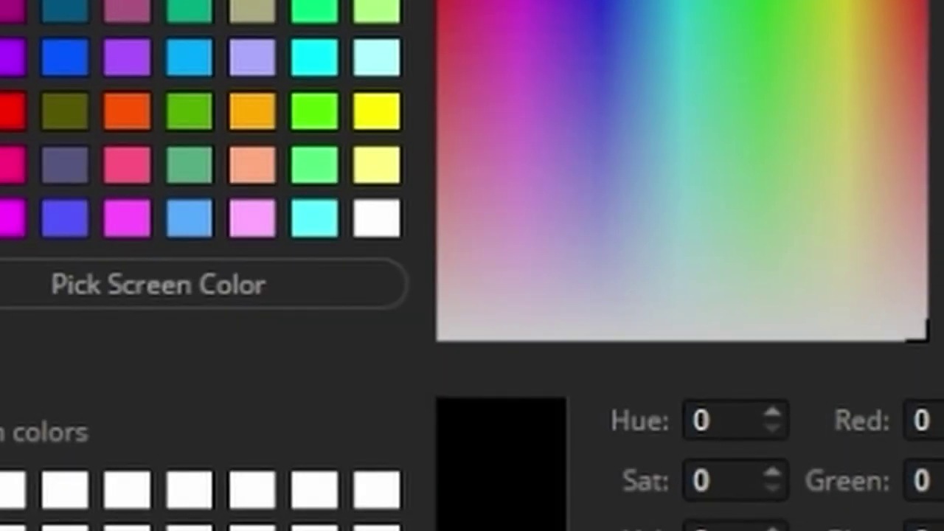
pyautogui.click(158, 284)
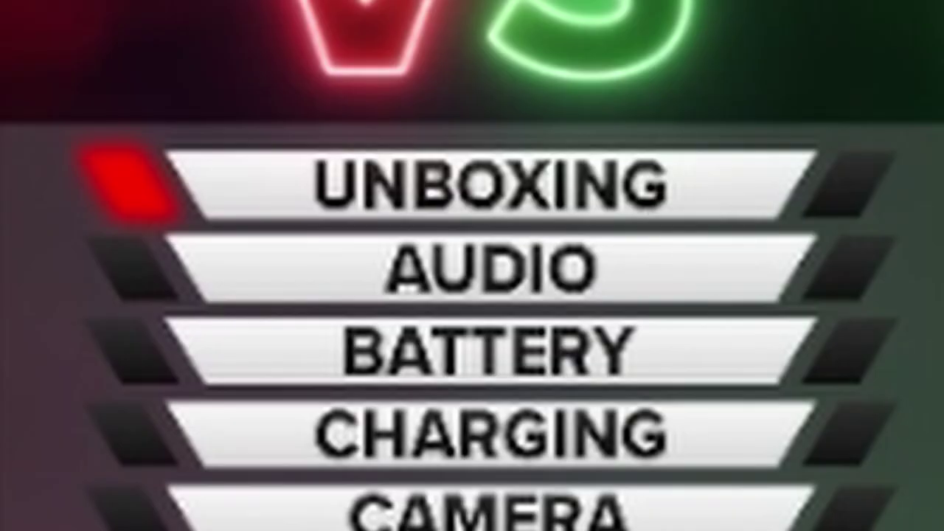
pyautogui.click(479, 337)
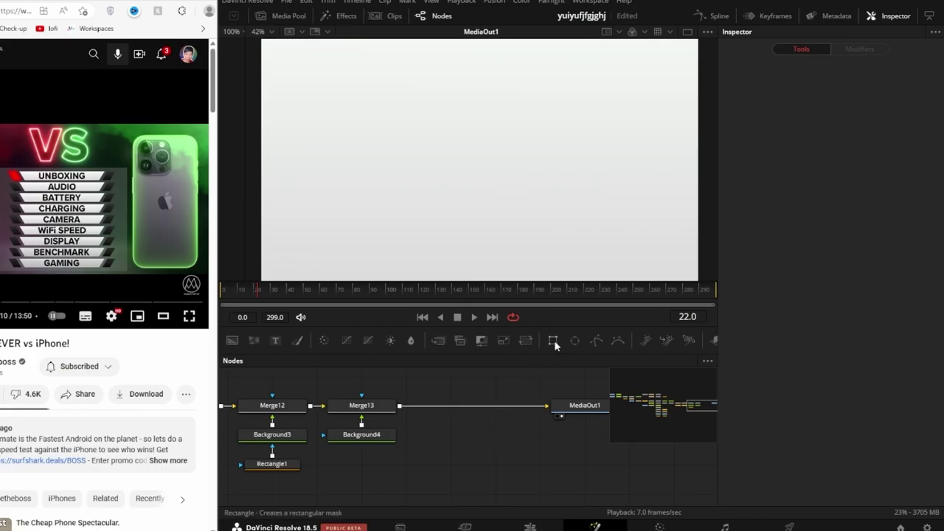
# Mask Background4 with a rectangle shaped as a thin horizontal bar, 0.644 wide.
pyautogui.moveTo(554, 340); pyautogui.dragTo(352, 478)
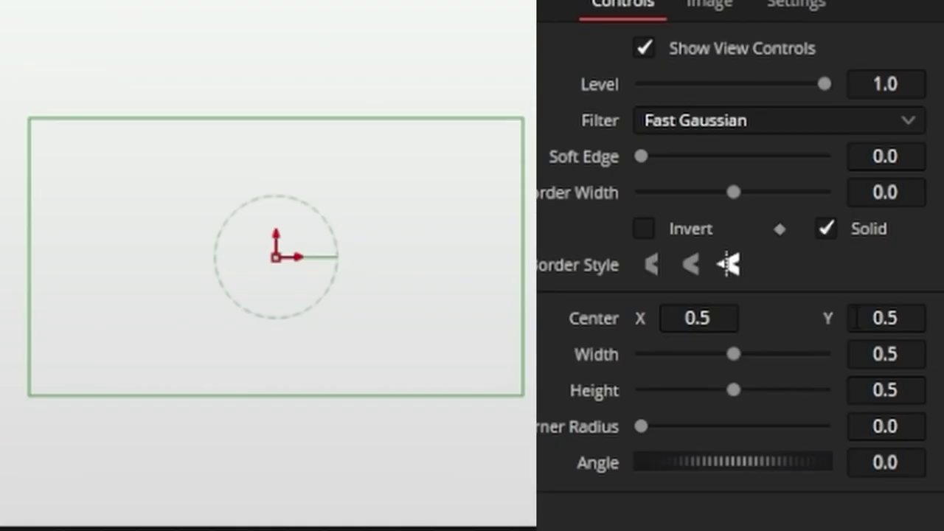
pyautogui.moveTo(881, 354); pyautogui.dragTo(910, 354)
pyautogui.moveTo(885, 391); pyautogui.dragTo(857, 390)
# Insert a Transform after Background4 with size 0.432, raise the bar near the overlay's upper edge, and refine its rectangle's width and height.
pyautogui.moveTo(659, 436); pyautogui.dragTo(295, 274)
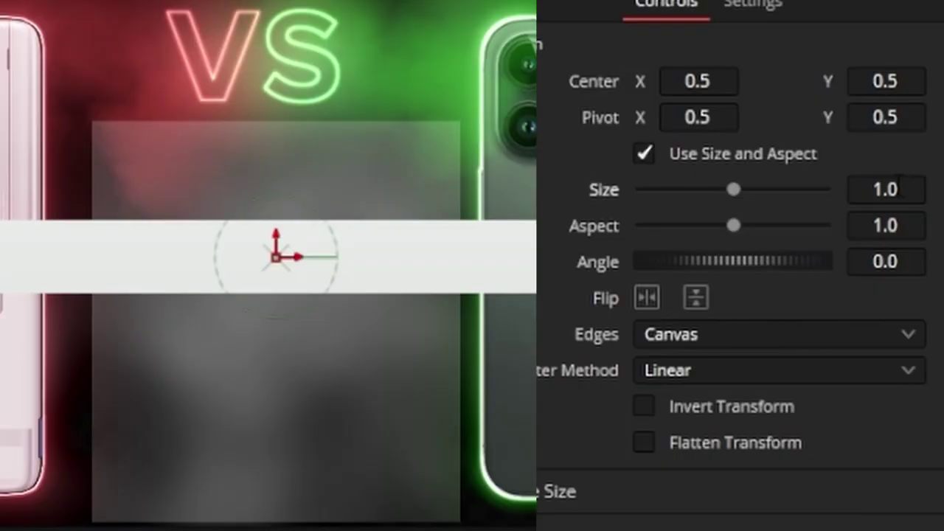
pyautogui.moveTo(898, 186); pyautogui.dragTo(812, 186)
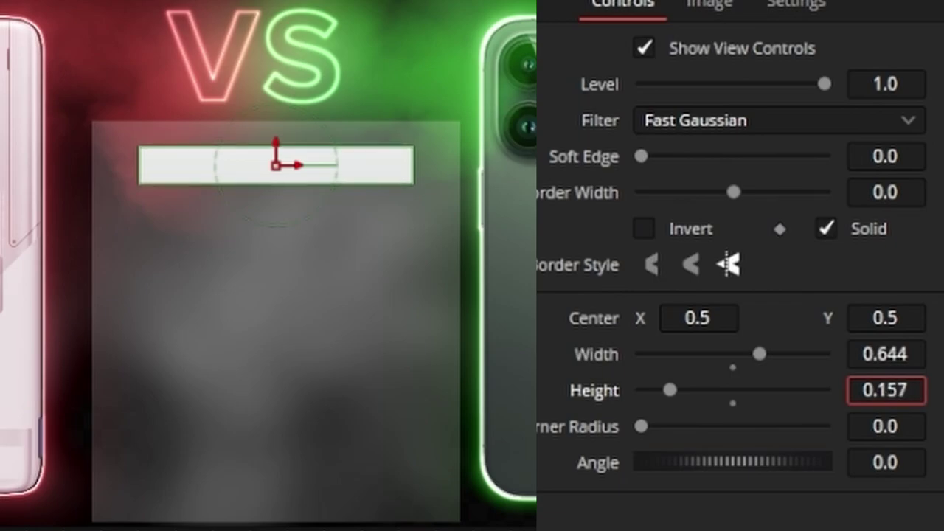
pyautogui.moveTo(885, 390); pyautogui.dragTo(879, 390)
pyautogui.moveTo(885, 354); pyautogui.dragTo(871, 354)
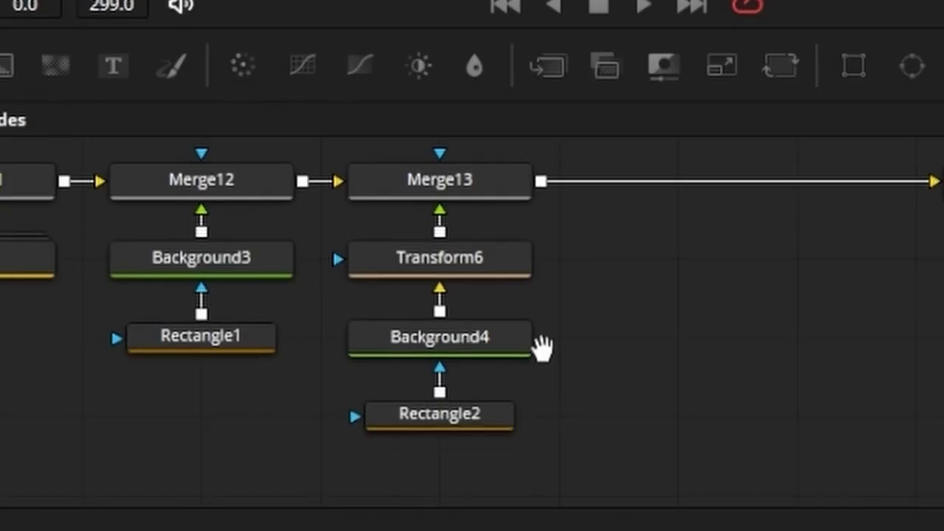
# Attach a triangular Polygon mask to Rectangle2 to slant the bar's left end, with size 2.303 and center 0.497, 0.122.
pyautogui.scroll(-1, 543, 347)
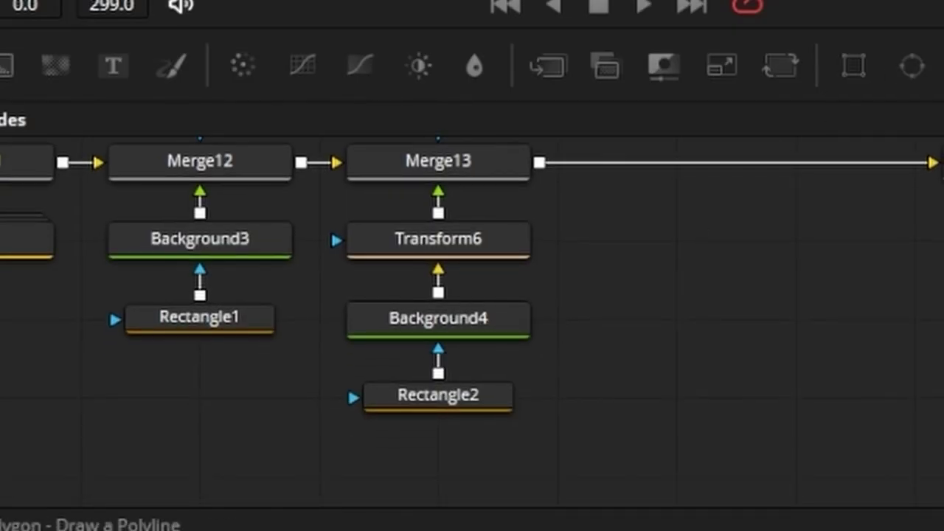
pyautogui.moveTo(936, 67); pyautogui.dragTo(426, 460)
pyautogui.scroll(-1, 426, 460)
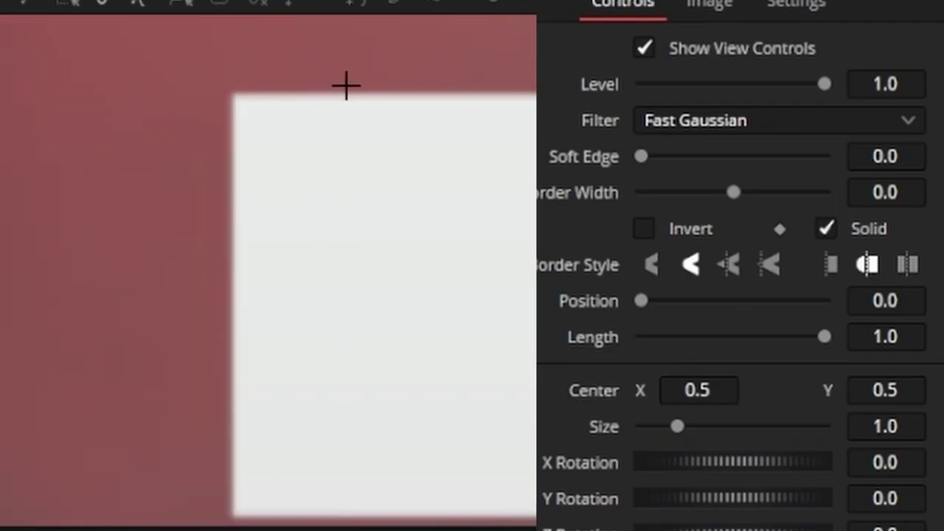
pyautogui.moveTo(480, 472); pyautogui.dragTo(185, 347)
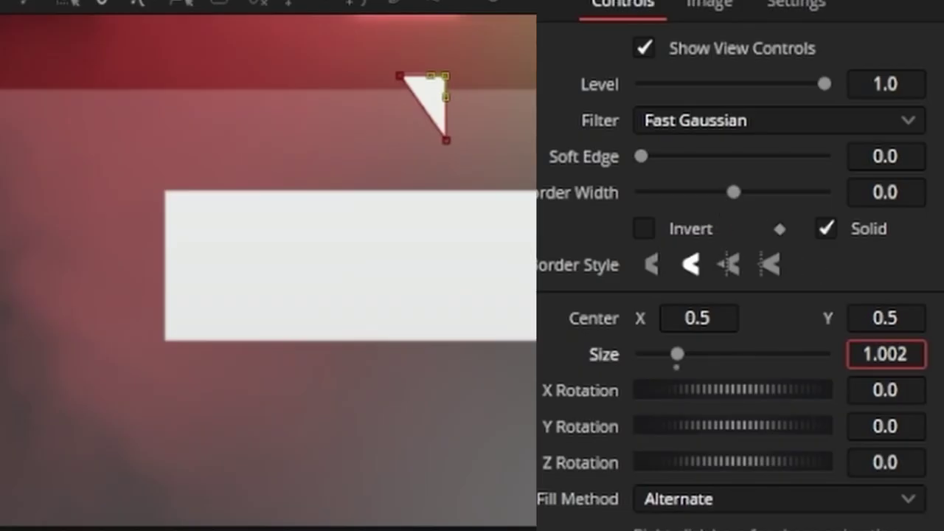
pyautogui.moveTo(899, 325); pyautogui.dragTo(843, 324)
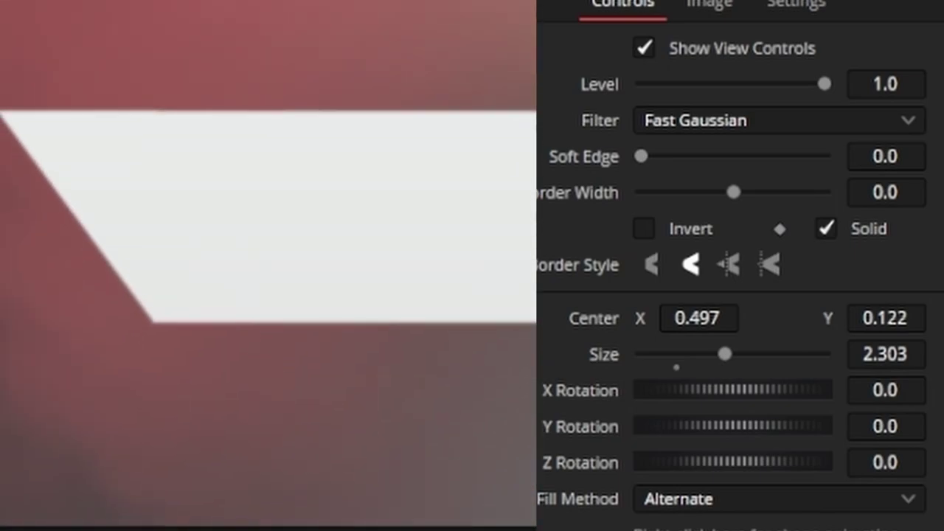
# Add a Merge node after Transform6, followed by a Mirrors effect to repeat the slanted end on the bar's other side.
pyautogui.moveTo(582, 120); pyautogui.dragTo(402, 487)
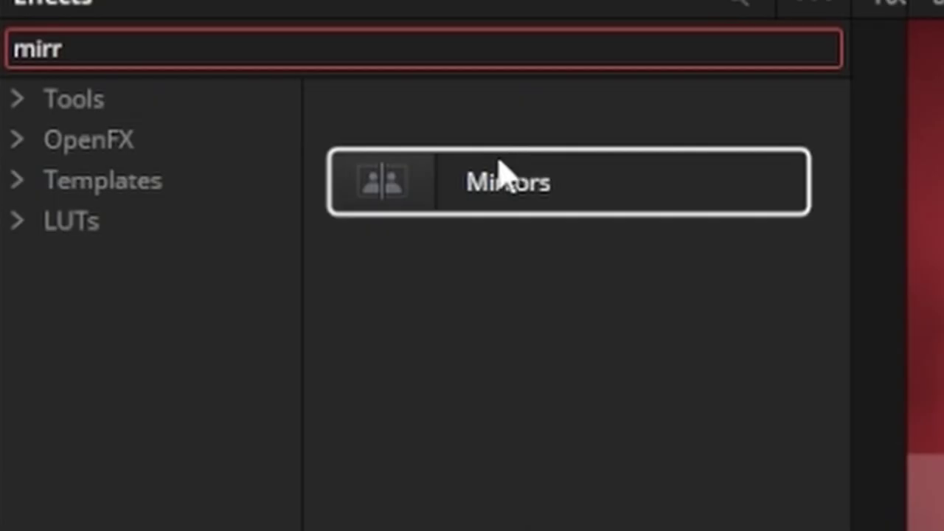
pyautogui.doubleClick(499, 168)
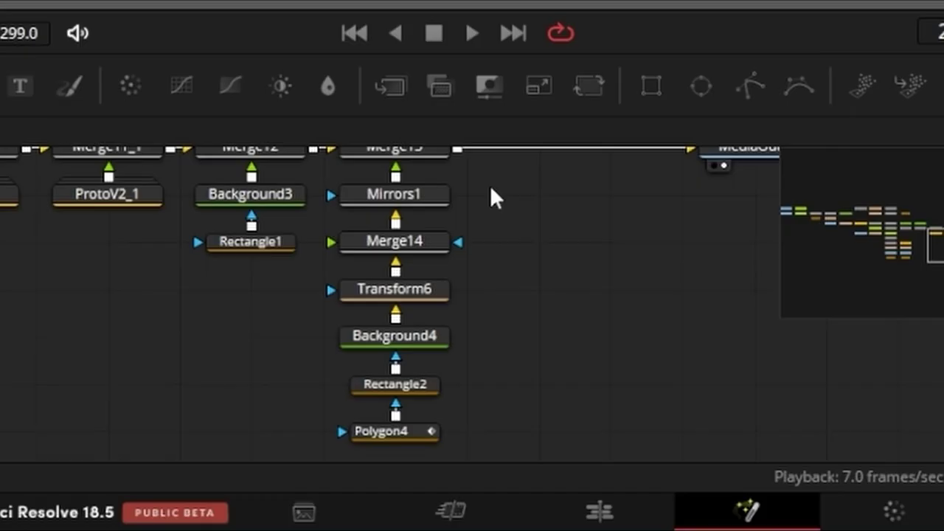
# Make room below Merge13 and insert a Duplicate node between Mirrors1 and Merge13.
pyautogui.moveTo(490, 184); pyautogui.dragTo(369, 442)
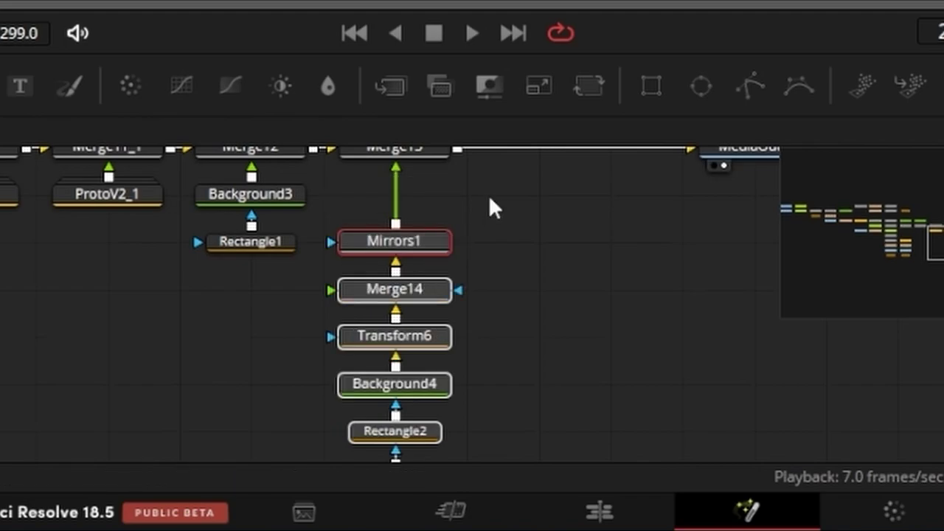
pyautogui.scroll(2, 485, 194)
pyautogui.scroll(2, 485, 195)
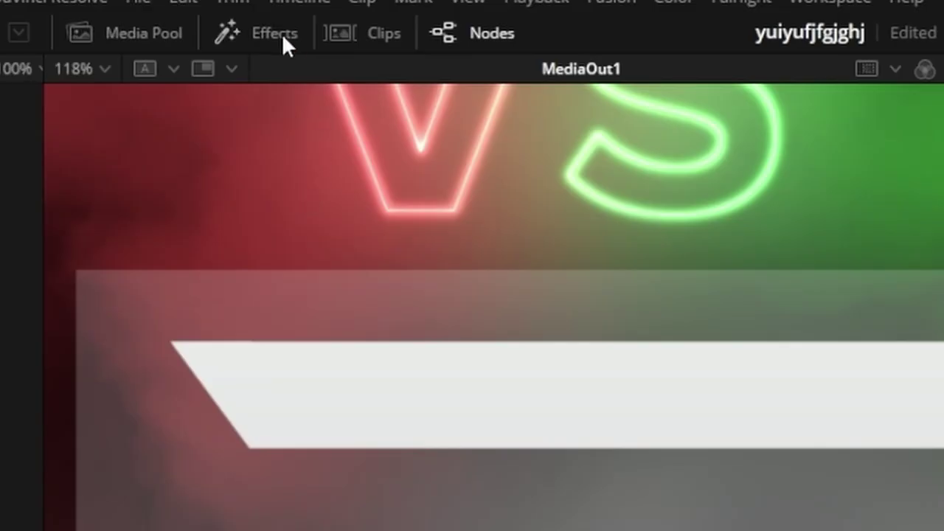
pyautogui.click(282, 33)
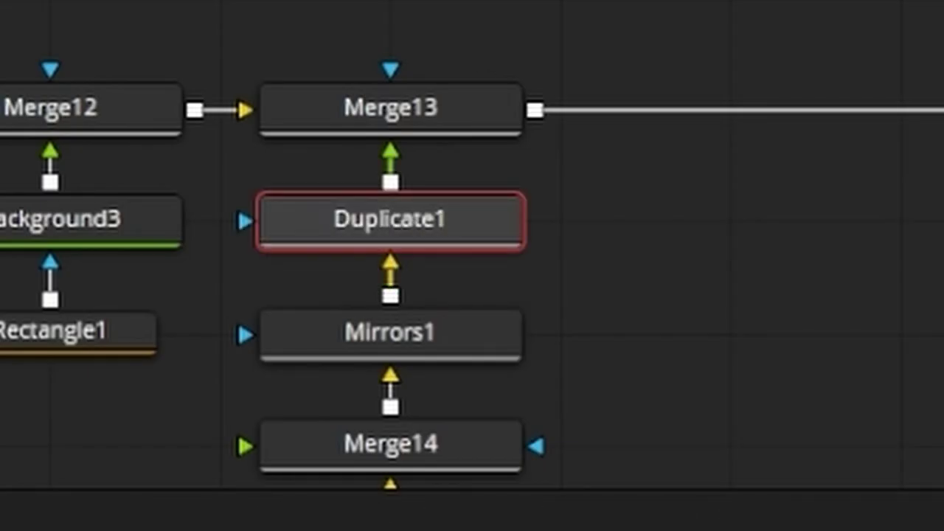
# Set the Duplicate to 9 copies stacked downward with small gaps, and fine-tune the first bar's vertical position in Transform6.
pyautogui.click(885, 47)
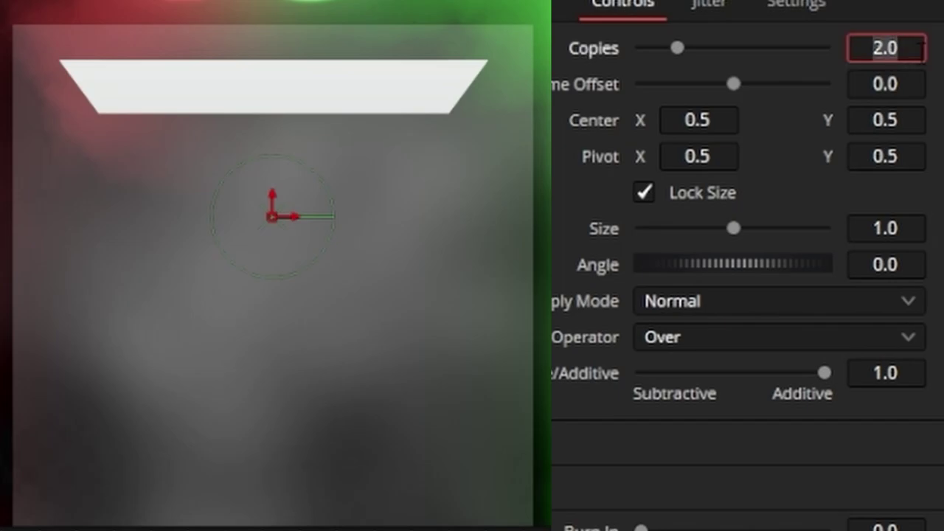
pyautogui.write('9')
pyautogui.press('Tab')
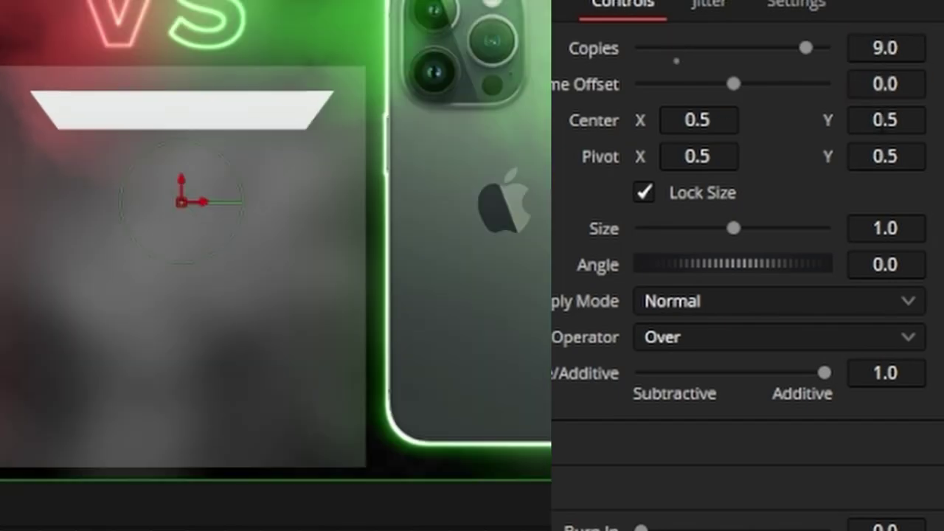
pyautogui.moveTo(885, 120); pyautogui.dragTo(848, 120)
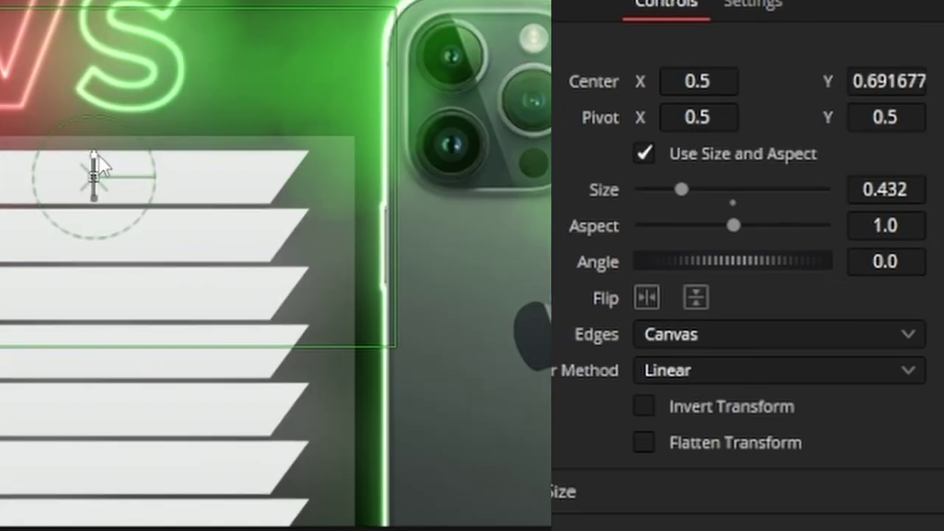
pyautogui.moveTo(99, 155); pyautogui.dragTo(98, 164)
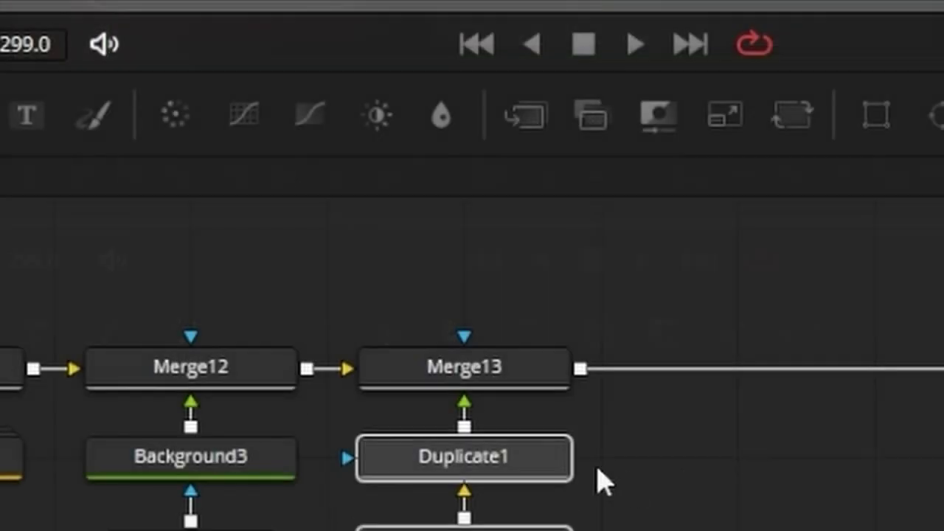
# Make room above Duplicate1 and insert a Drop Shadow effect between Duplicate1 and Merge13.
pyautogui.moveTo(522, 433); pyautogui.dragTo(519, 524)
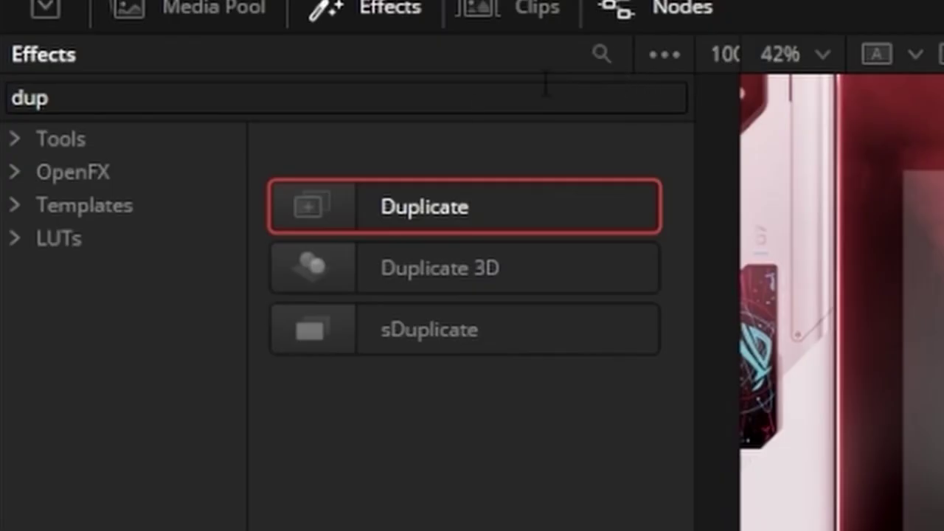
pyautogui.click(476, 99)
pyautogui.press('BackSpace')
pyautogui.press('BackSpace')
pyautogui.press('BackSpace')
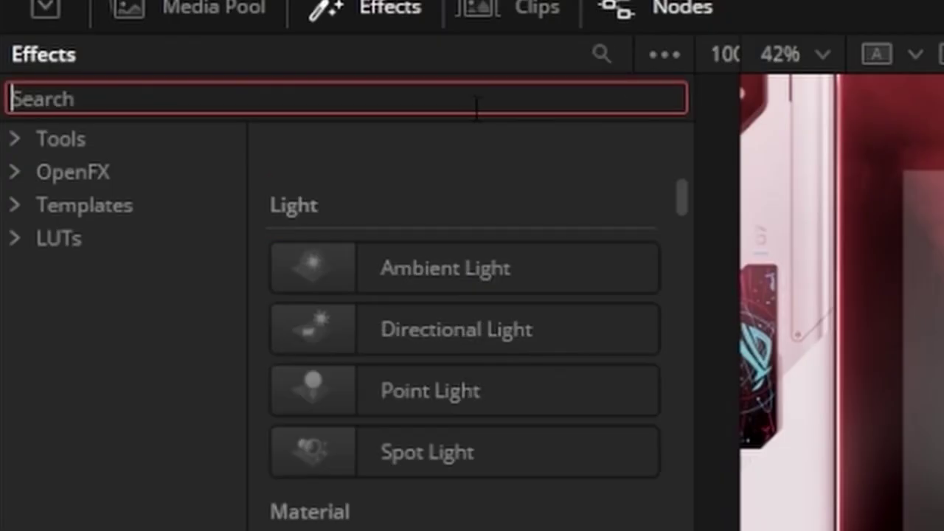
pyautogui.write('shado')
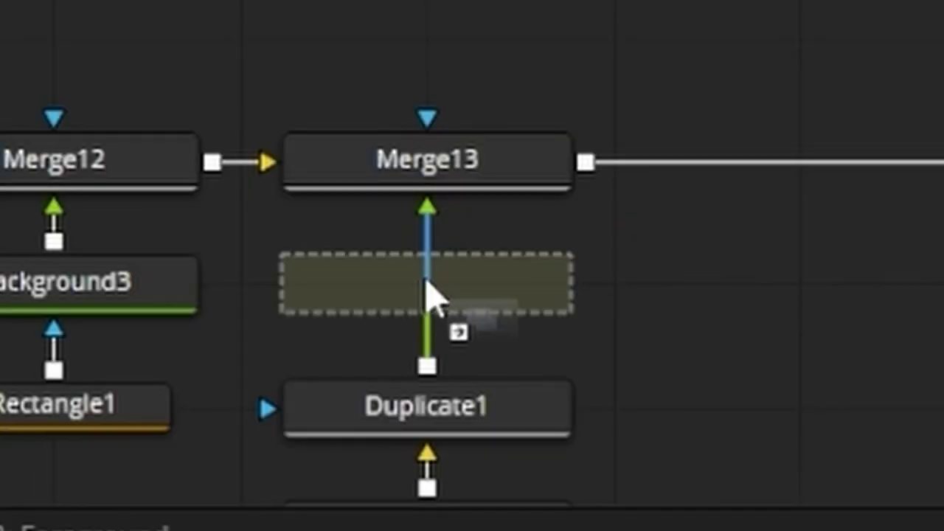
pyautogui.moveTo(432, 295); pyautogui.dragTo(427, 292)
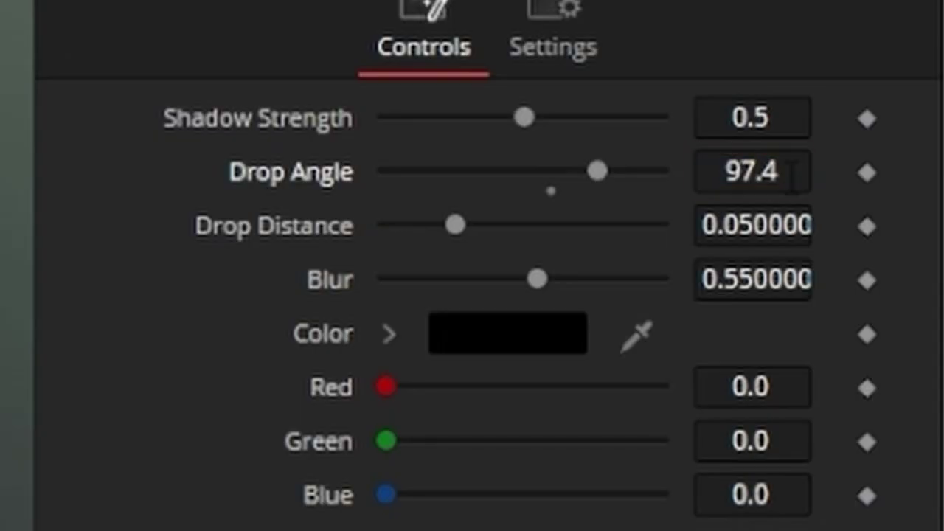
# Set the bars' drop shadow to a drop angle of 90, a drop distance of 0.0157 and a blur of 0.353.
pyautogui.click(788, 175)
pyautogui.write('90')
pyautogui.press('Tab')
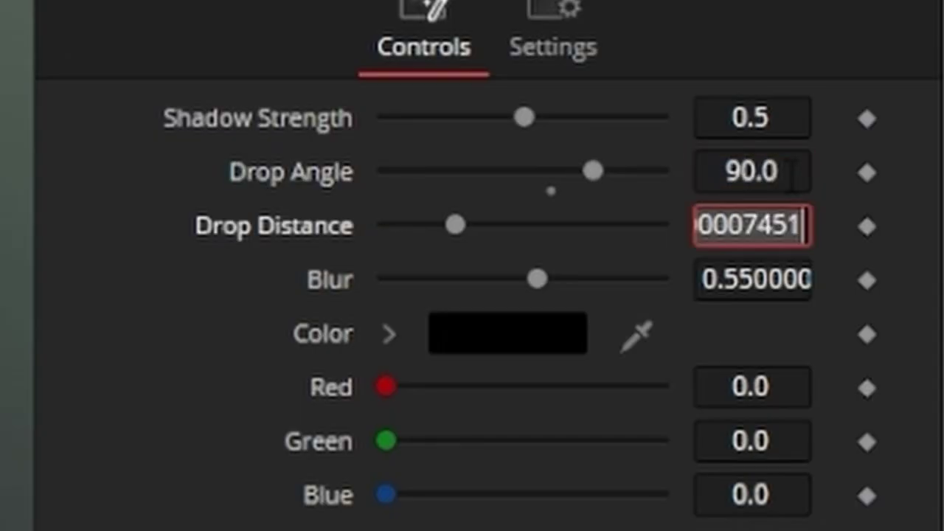
pyautogui.write('0.0158')
pyautogui.press('Return')
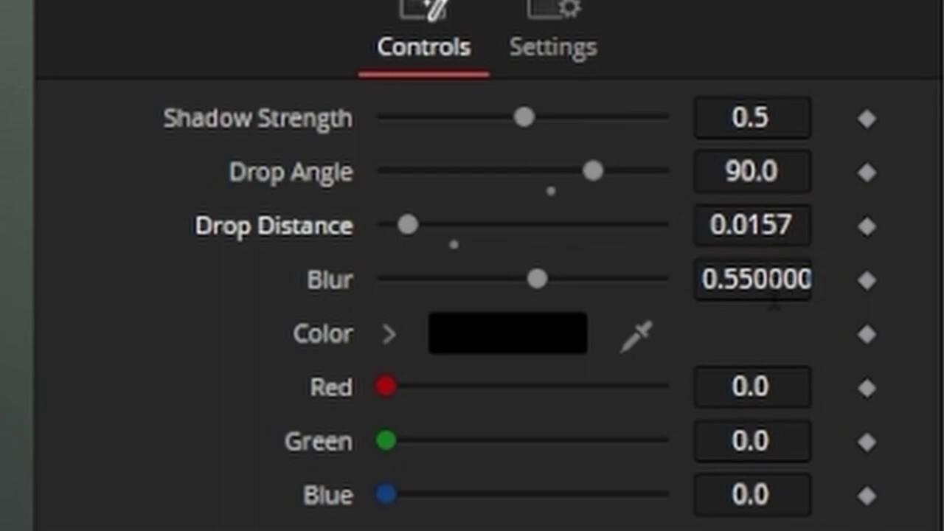
pyautogui.write('0.353')
pyautogui.press('Return')
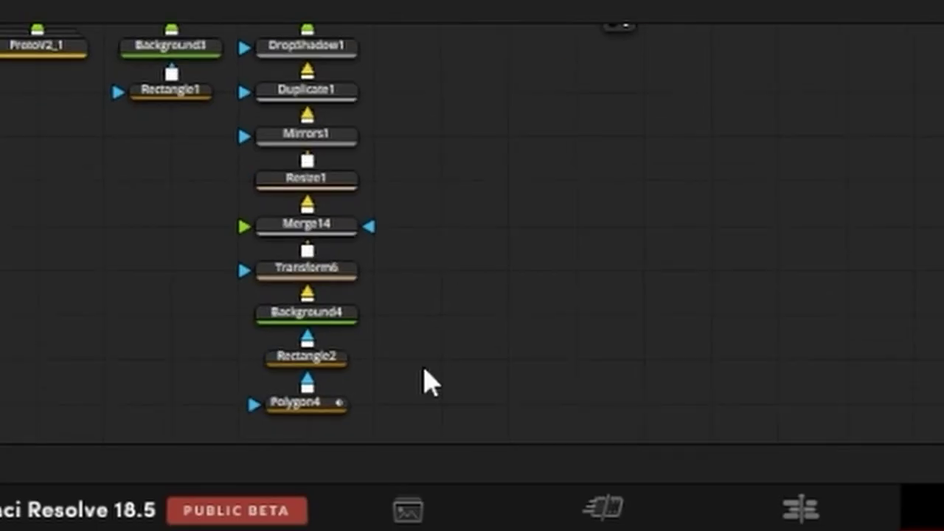
# Paste a copy of Merge13 and its bar branch between Merge13 and MediaOut1, and remove the copied masks from Background4_1.
pyautogui.scroll(5, 317, 21)
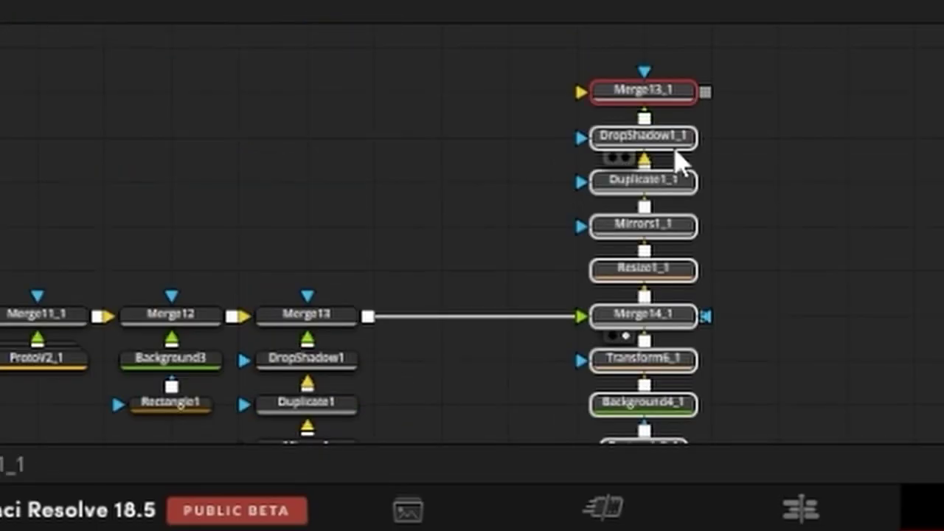
pyautogui.moveTo(671, 128); pyautogui.dragTo(457, 312)
pyautogui.scroll(5, 457, 312)
pyautogui.moveTo(523, 176); pyautogui.dragTo(631, 177)
pyautogui.click(605, 277)
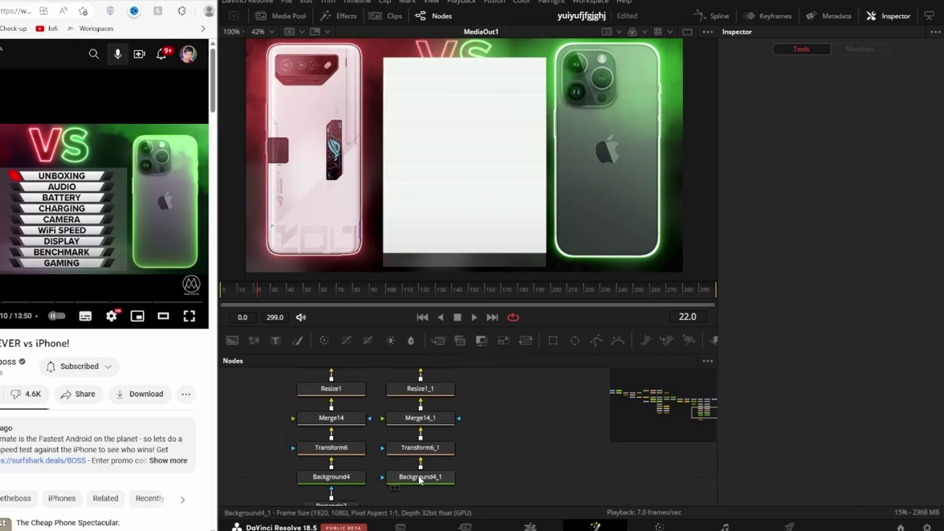
# Recolor Background4_1 with the dark shade sampled from the small slanted marker beside UNBOXING in the reference video.
pyautogui.click(439, 477)
pyautogui.click(856, 251)
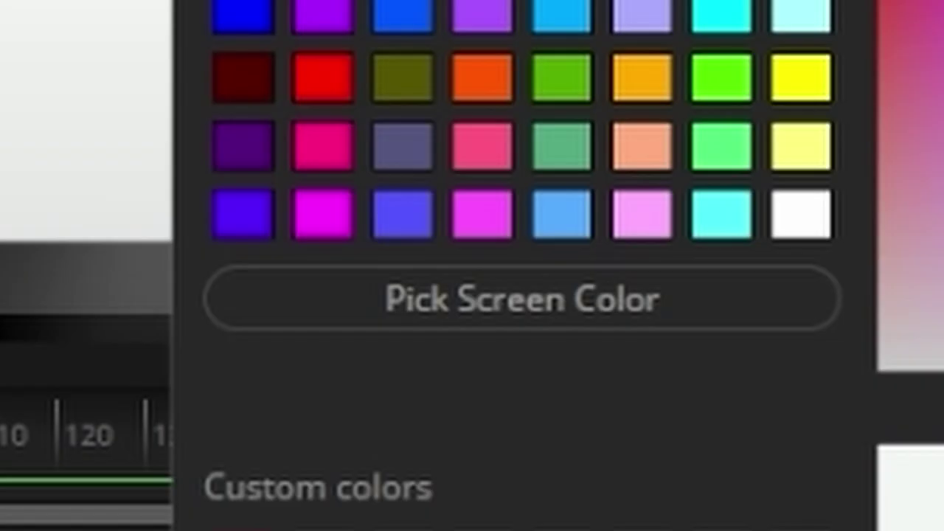
pyautogui.click(520, 325)
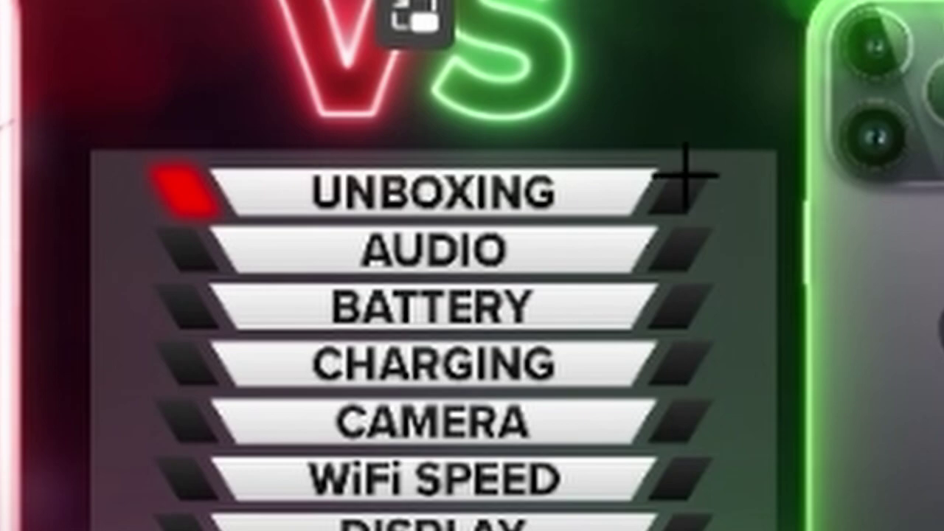
pyautogui.click(684, 176)
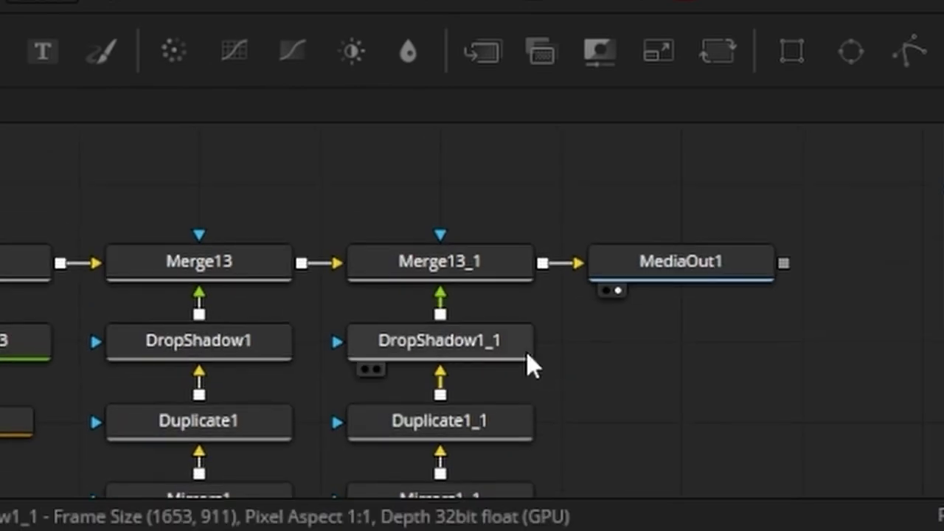
# Close the Polygon5 mask as a straight-edged slanted marker, widen its upper edge, and connect the mask to Background4_1.
pyautogui.scroll(-10, 767, 374)
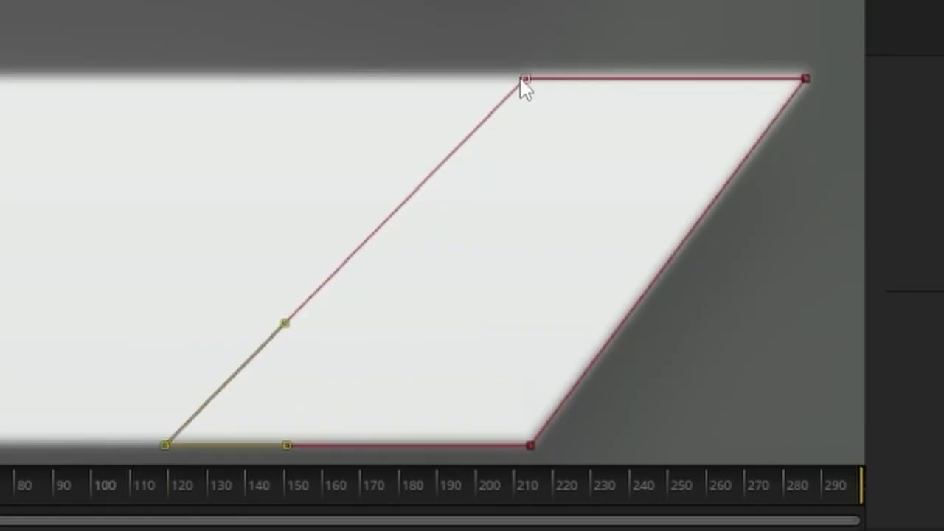
pyautogui.press('Delete')
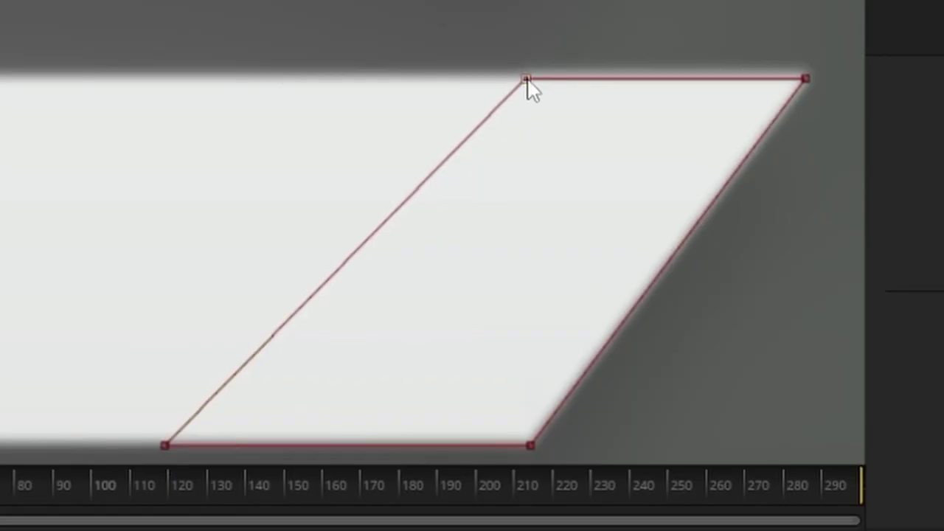
pyautogui.moveTo(526, 79); pyautogui.dragTo(432, 78)
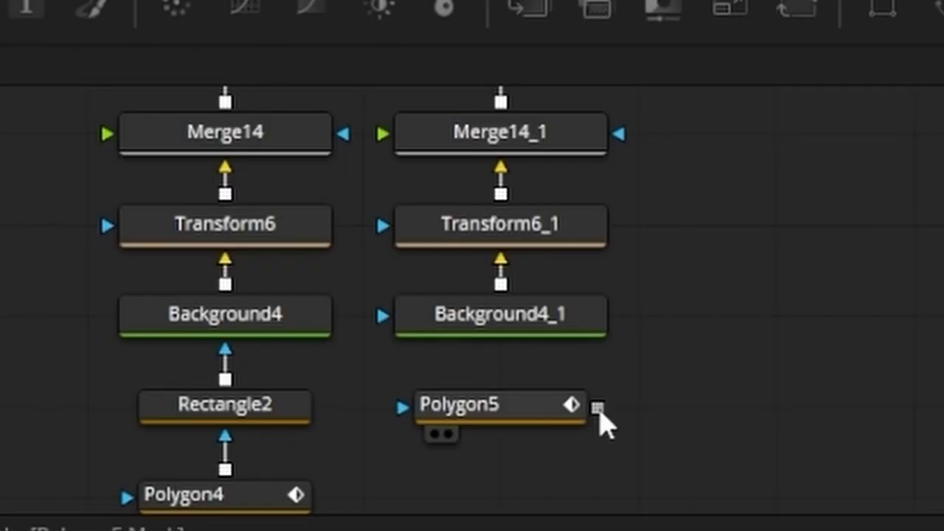
pyautogui.moveTo(598, 410); pyautogui.dragTo(396, 337)
# Connect DropShadow1_1 to the foreground of Merge13_1 and delete the copied Mirrors node below Duplicate1_1.
pyautogui.scroll(8, 769, 320)
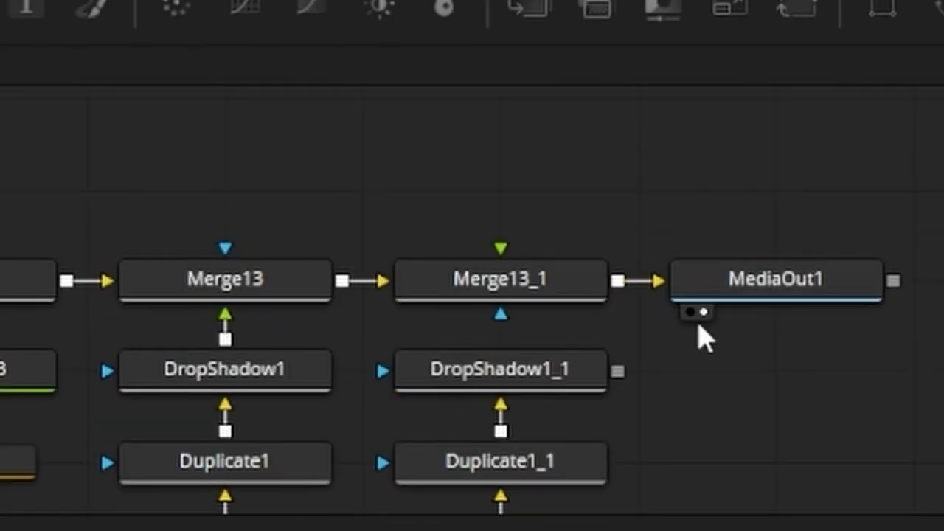
pyautogui.moveTo(618, 371); pyautogui.dragTo(502, 299)
pyautogui.moveTo(500, 254); pyautogui.dragTo(500, 255)
pyautogui.scroll(-5, 480, 327)
pyautogui.click(480, 327)
pyautogui.press('Delete')
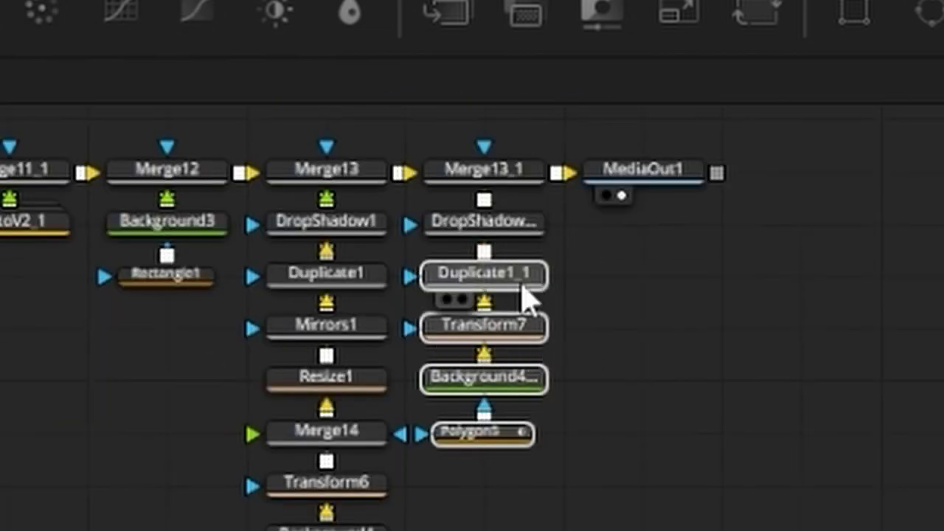
# Make room above Duplicate1_1 and insert a Mirrors node between DropShadow1_1 and Duplicate1_1 to mirror the dark markers.
pyautogui.moveTo(520, 280); pyautogui.dragTo(521, 332)
pyautogui.moveTo(421, 156); pyautogui.dragTo(448, 289)
pyautogui.click(359, 362)
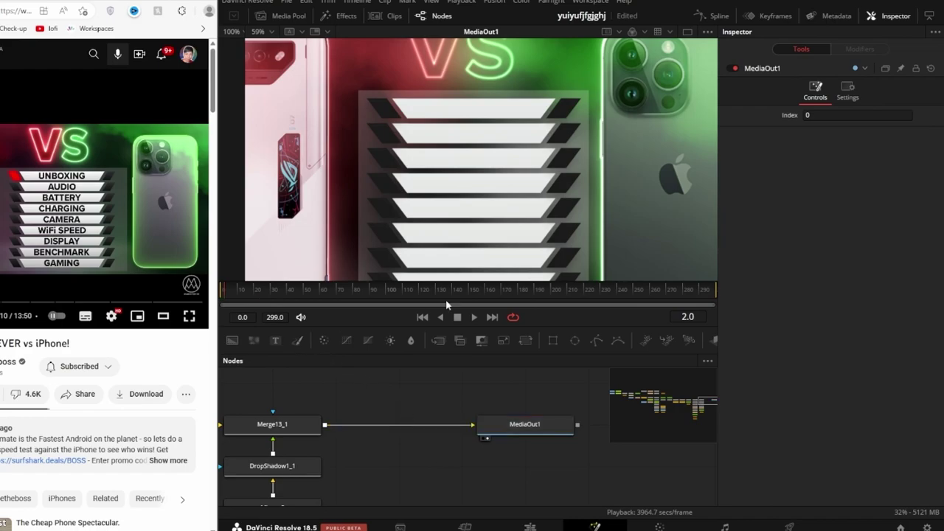
# Add a text node to the chain between Merge13_1 and MediaOut1.
pyautogui.scroll(-3, 474, 214)
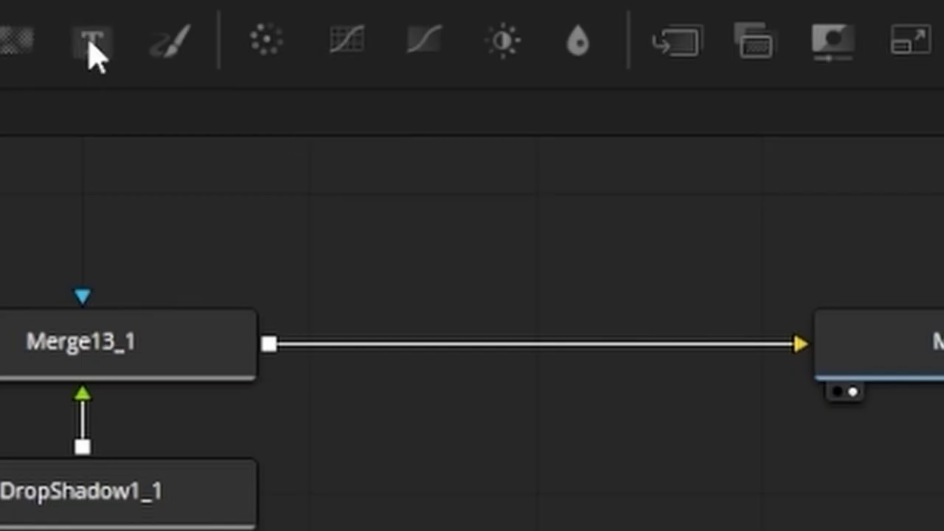
pyautogui.moveTo(94, 53); pyautogui.dragTo(480, 362)
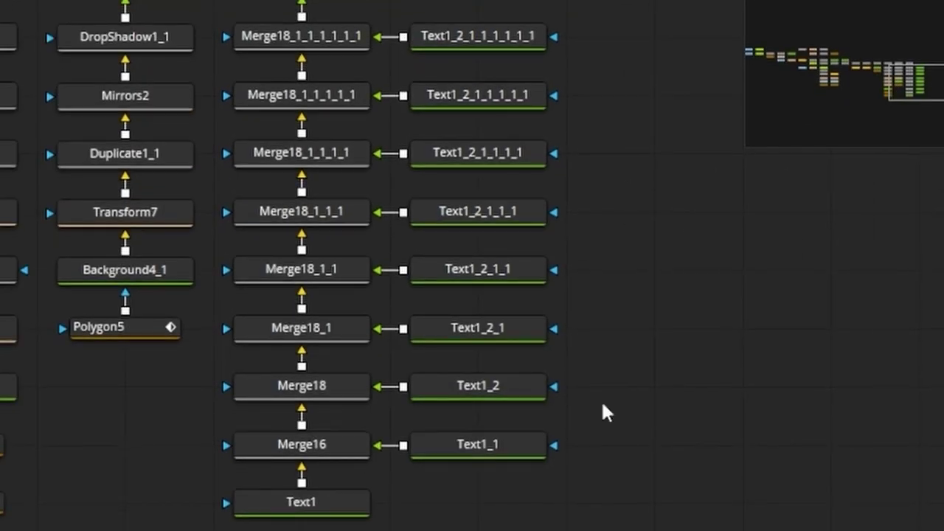
# Examine the stack of category text nodes and merges feeding Merge15.
pyautogui.moveTo(562, 518); pyautogui.dragTo(324, 30)
pyautogui.moveTo(628, 146)
pyautogui.mouseDown()
pyautogui.moveTo(627, 255)
pyautogui.moveTo(639, 158)
pyautogui.mouseUp()
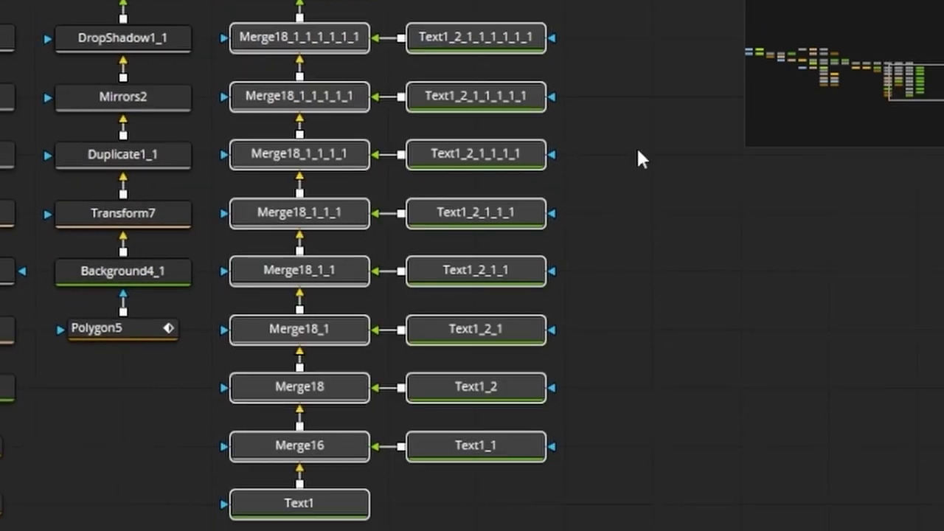
pyautogui.click(689, 429)
pyautogui.scroll(2, 230, 118)
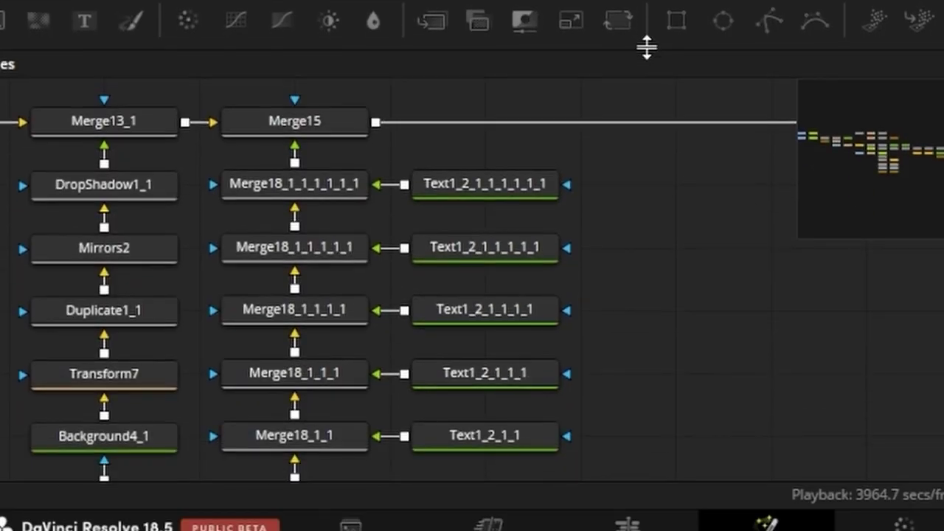
pyautogui.scroll(-5, 628, 88)
pyautogui.moveTo(632, 270); pyautogui.dragTo(310, 432)
pyautogui.scroll(5, 688, 369)
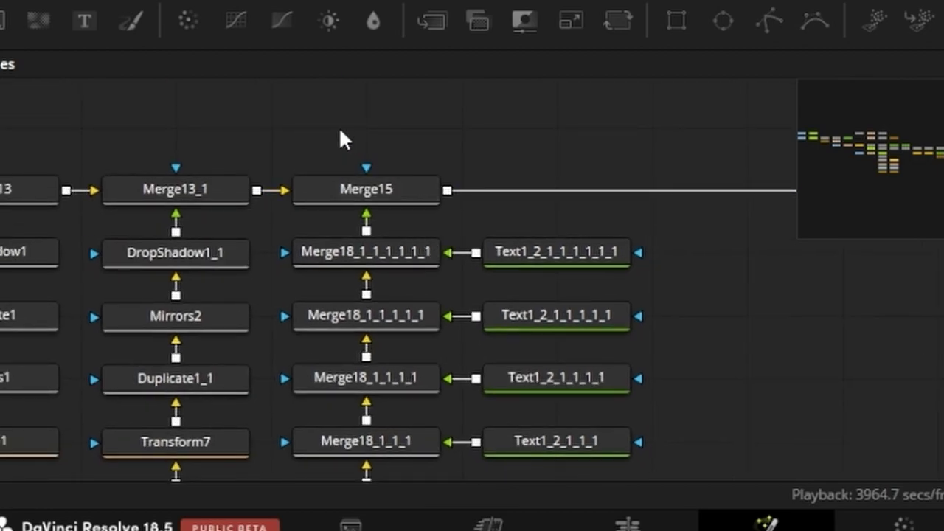
# Move Merge15 with all its category text nodes away from Merge13_1 to make room between them.
pyautogui.moveTo(338, 126); pyautogui.dragTo(578, 519)
pyautogui.scroll(5, 572, 225)
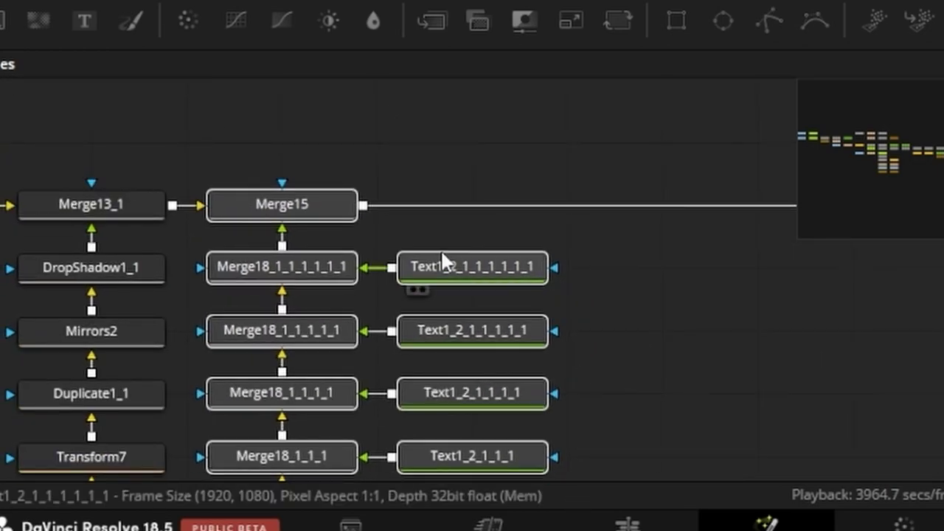
pyautogui.moveTo(443, 205); pyautogui.dragTo(401, 259)
pyautogui.scroll(-2, 400, 259)
pyautogui.scroll(-2, 539, 213)
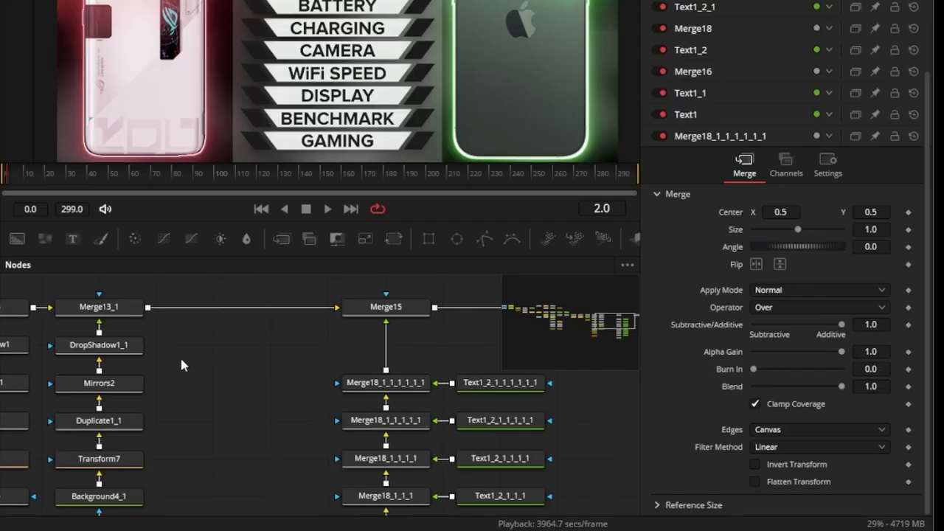
# Copy Merge13_1 with its dark marker branch and insert the pasted copy between Merge13_1 and Merge15.
pyautogui.scroll(-3, 182, 362)
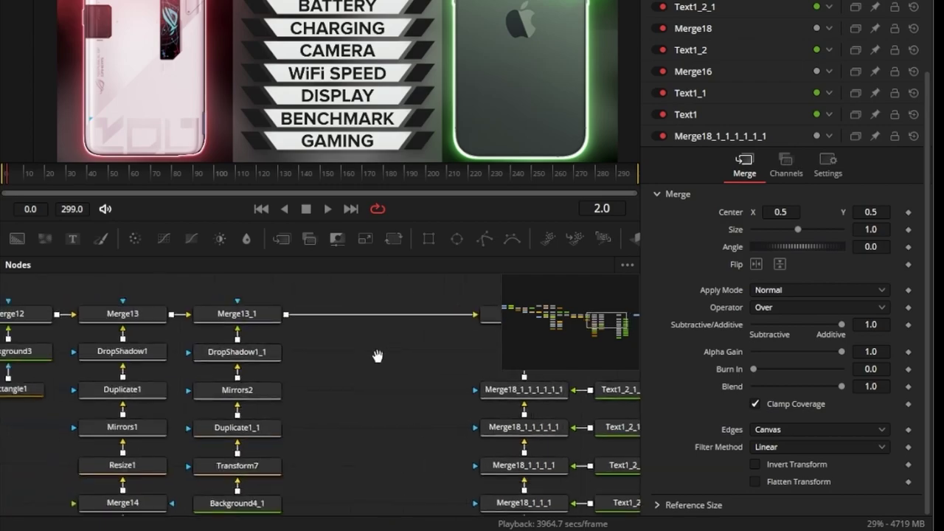
pyautogui.scroll(-4, 391, 347)
pyautogui.moveTo(243, 276); pyautogui.dragTo(214, 462)
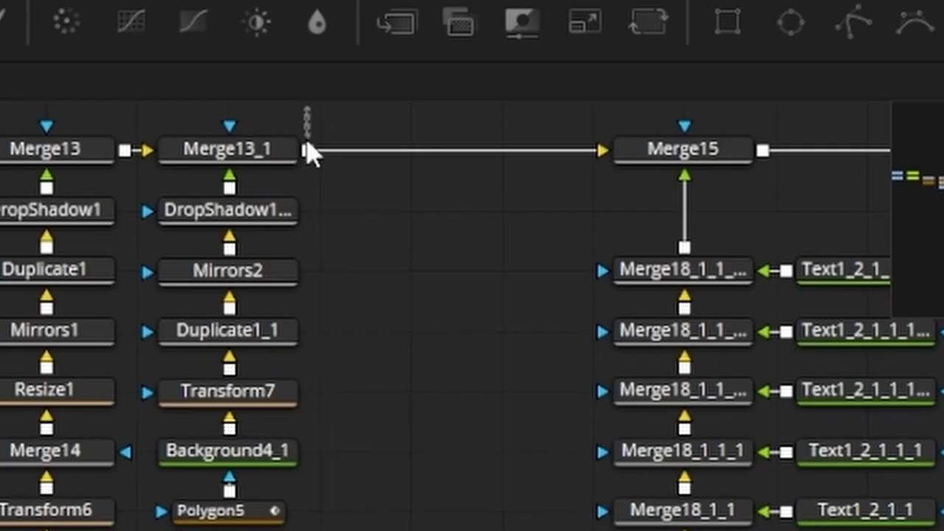
pyautogui.moveTo(310, 525); pyautogui.dragTo(310, 525)
pyautogui.hotkey('ctrl', 'c')
pyautogui.hotkey('ctrl', 'v')
pyautogui.moveTo(409, 449); pyautogui.dragTo(506, 152)
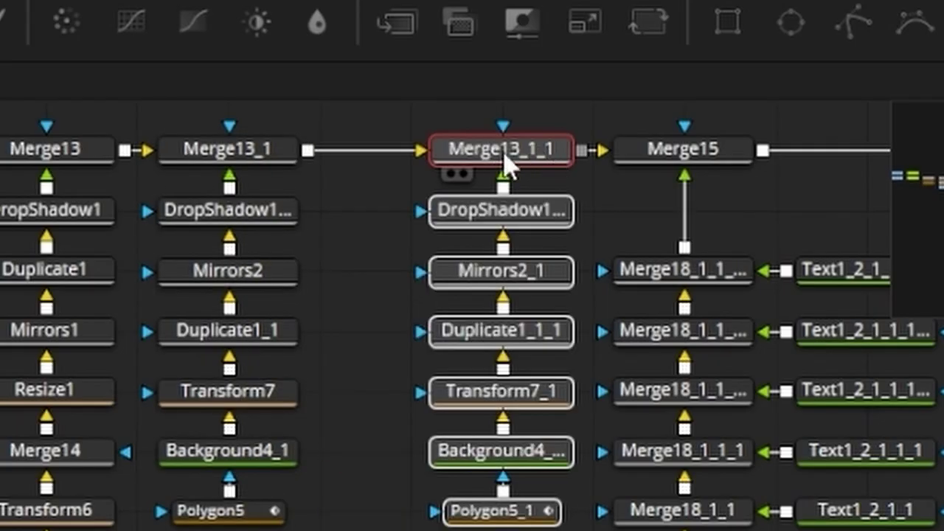
# Delete Duplicate1_1_1 from the pasted marker branch.
pyautogui.scroll(3, 421, 483)
pyautogui.click(426, 310)
pyautogui.scroll(3, 509, 350)
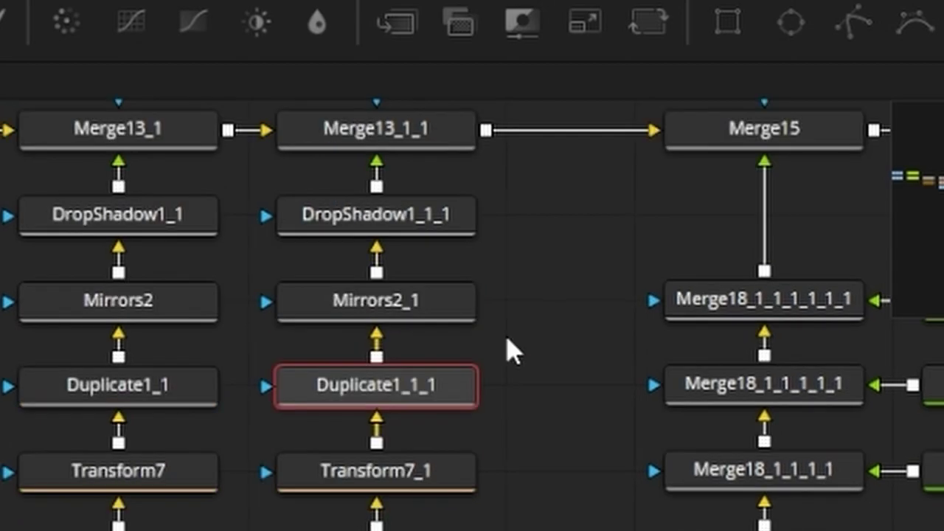
pyautogui.press('Delete')
# Set Background4_1_1 to the Solid Color type and delete Mirrors2_1 from the pasted branch.
pyautogui.scroll(-1, 537, 326)
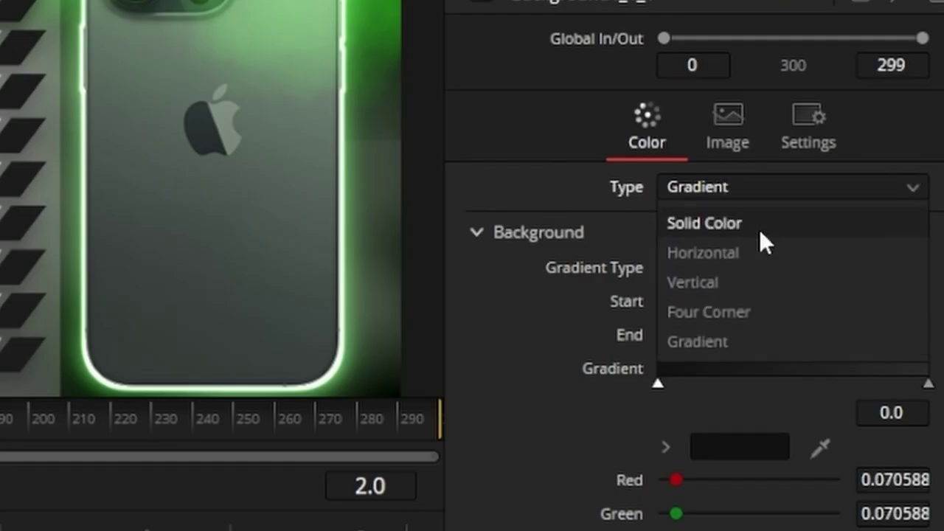
pyautogui.click(737, 223)
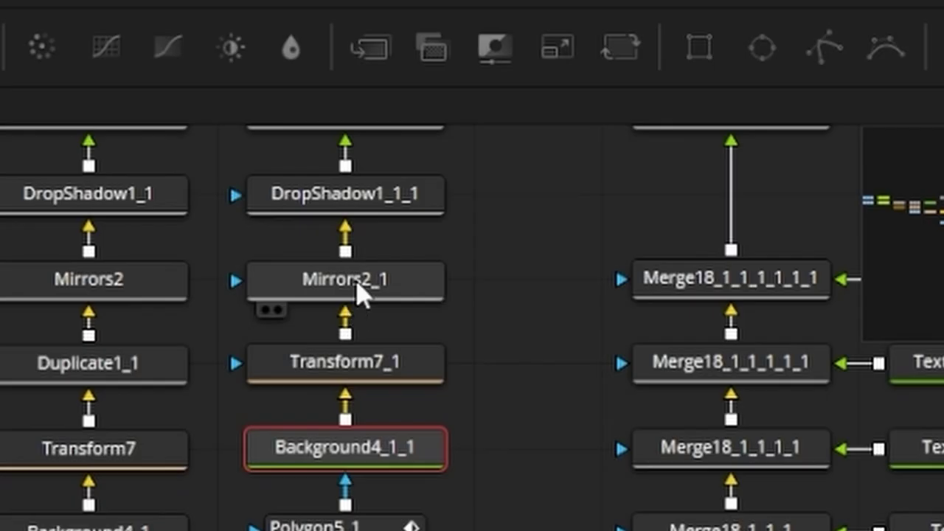
pyautogui.click(358, 291)
pyautogui.press('Delete')
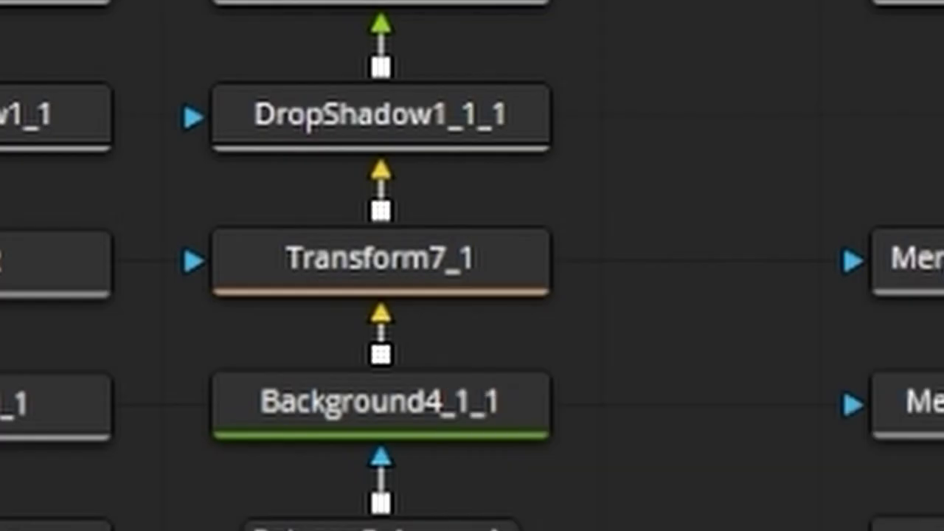
# Flip Transform7_1 horizontally and adjust its center X so the marker covers the dark one before UNBOXING.
pyautogui.click(401, 287)
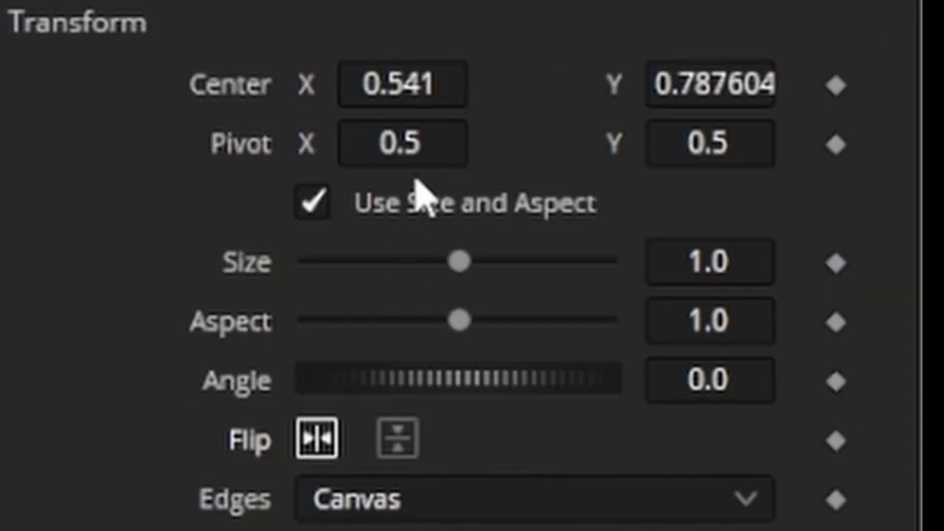
pyautogui.moveTo(420, 84); pyautogui.dragTo(405, 84)
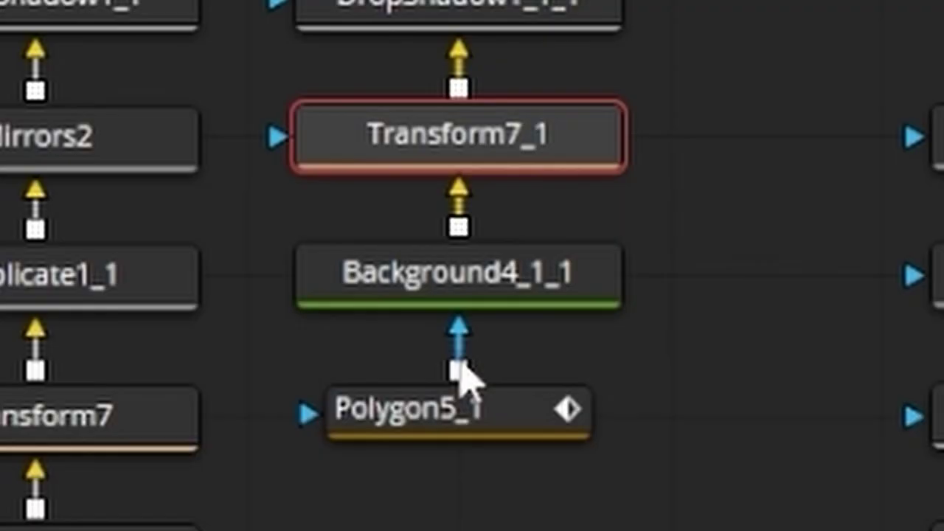
# Recolor Background4_1_1 bright red.
pyautogui.click(481, 299)
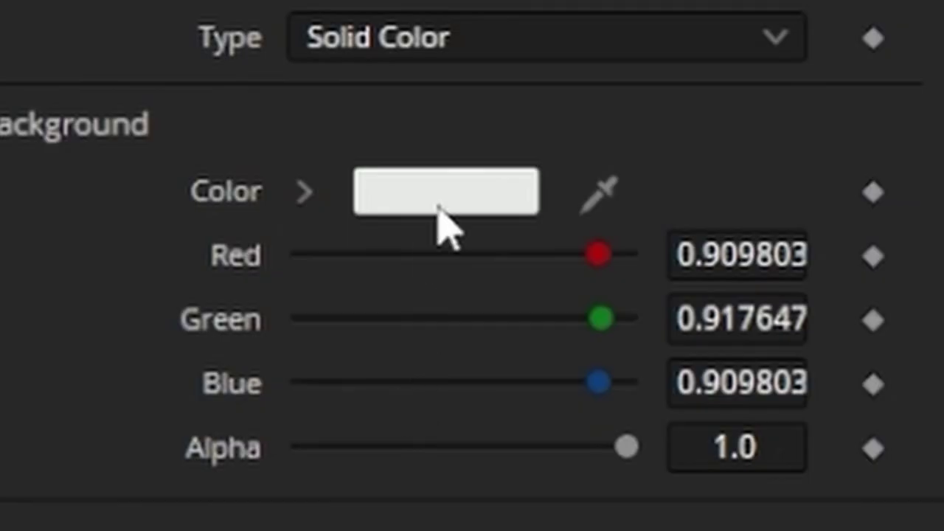
pyautogui.click(437, 205)
pyautogui.moveTo(600, 61); pyautogui.dragTo(375, 527)
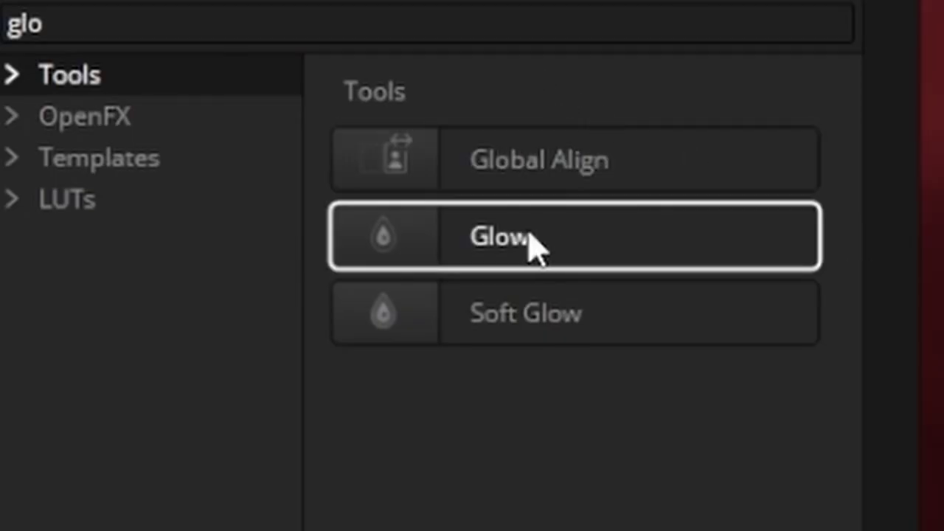
# Insert a Glow effect between DropShadow1_1_1 and Merge13_1_1 to make the red marker glow.
pyautogui.click(531, 232)
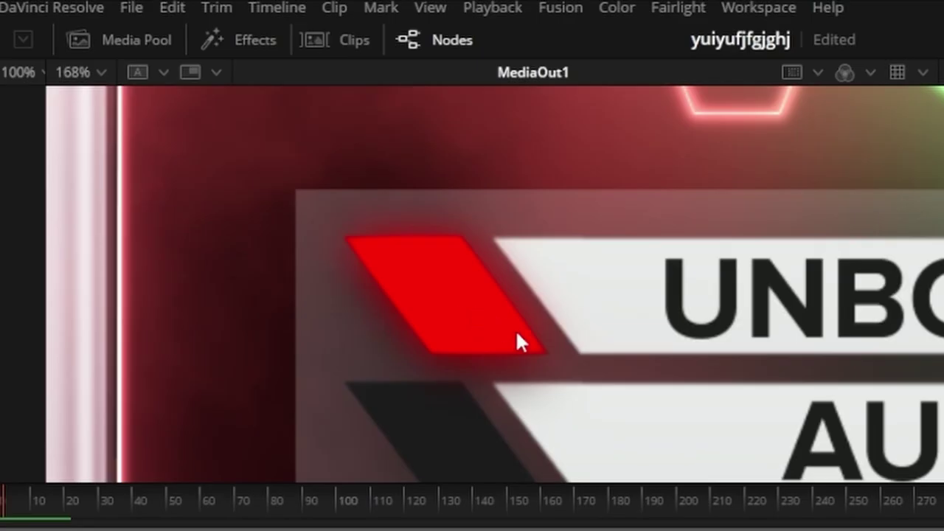
pyautogui.scroll(4, 482, 329)
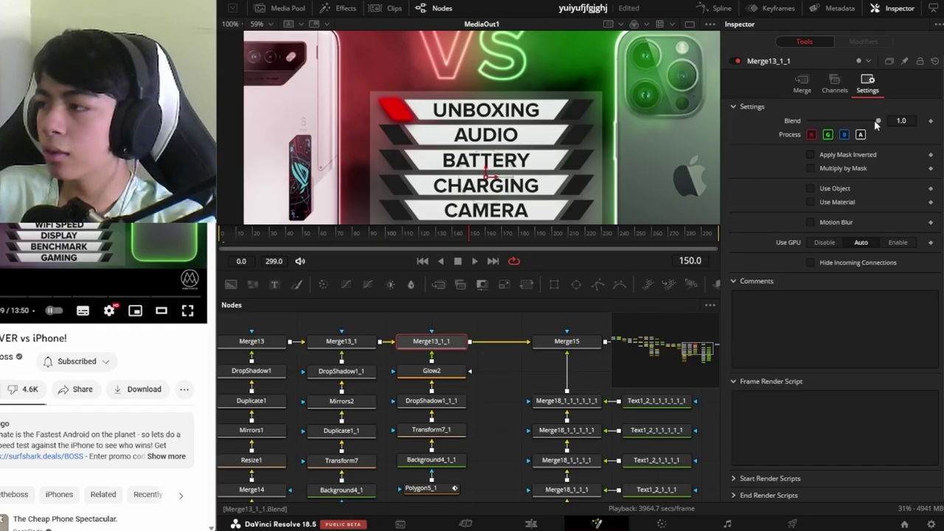